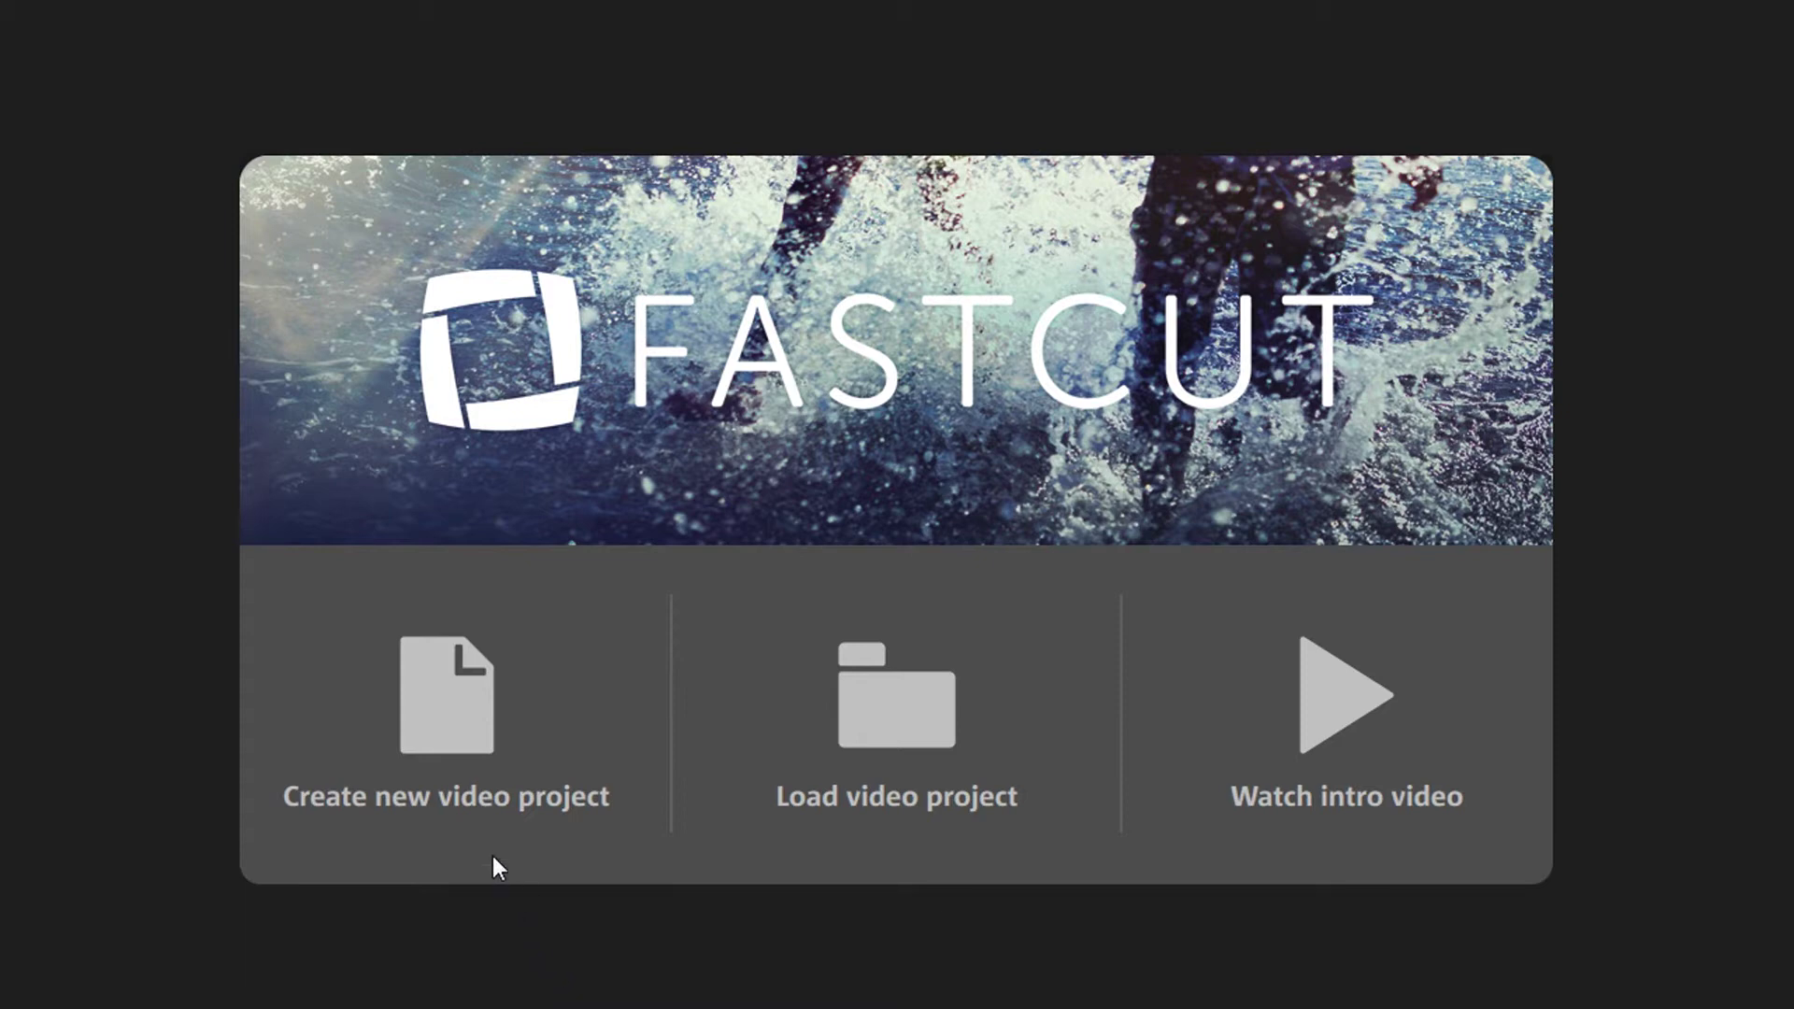
# - Start a new video project and select the first slow-motion snowboarder clip (0:16)
pyautogui.click(441, 696)
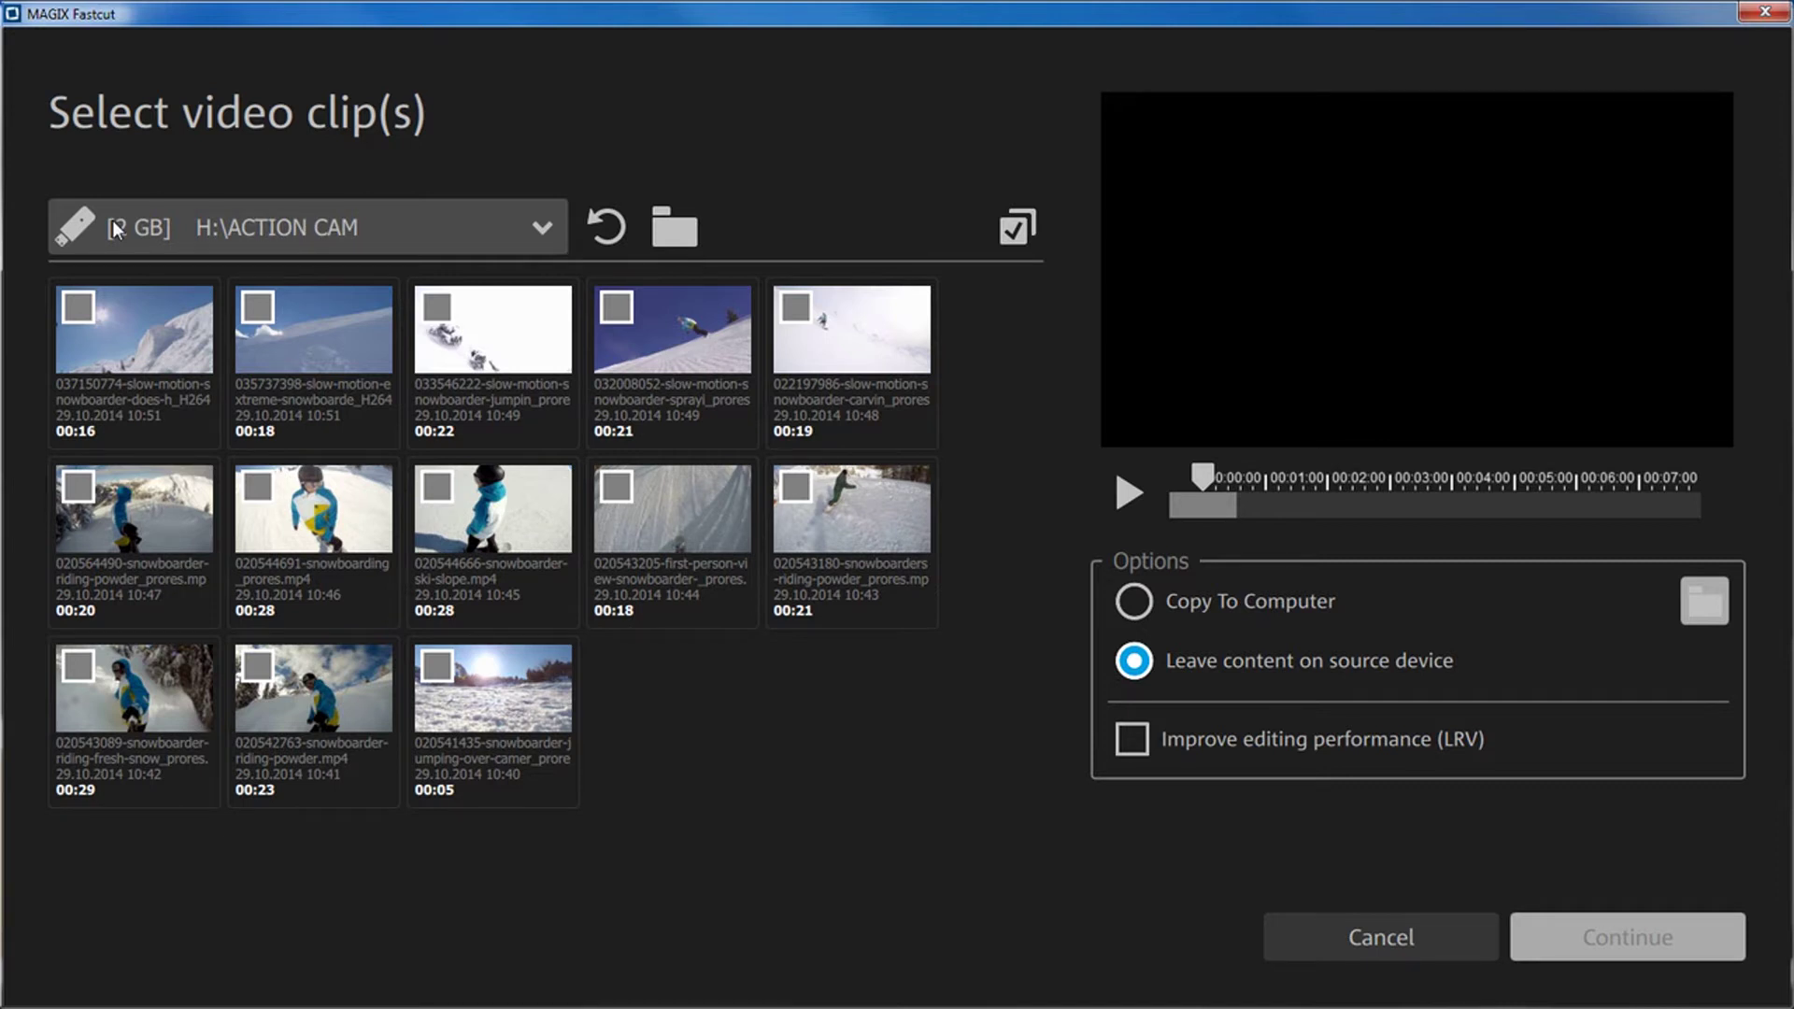
pyautogui.click(131, 345)
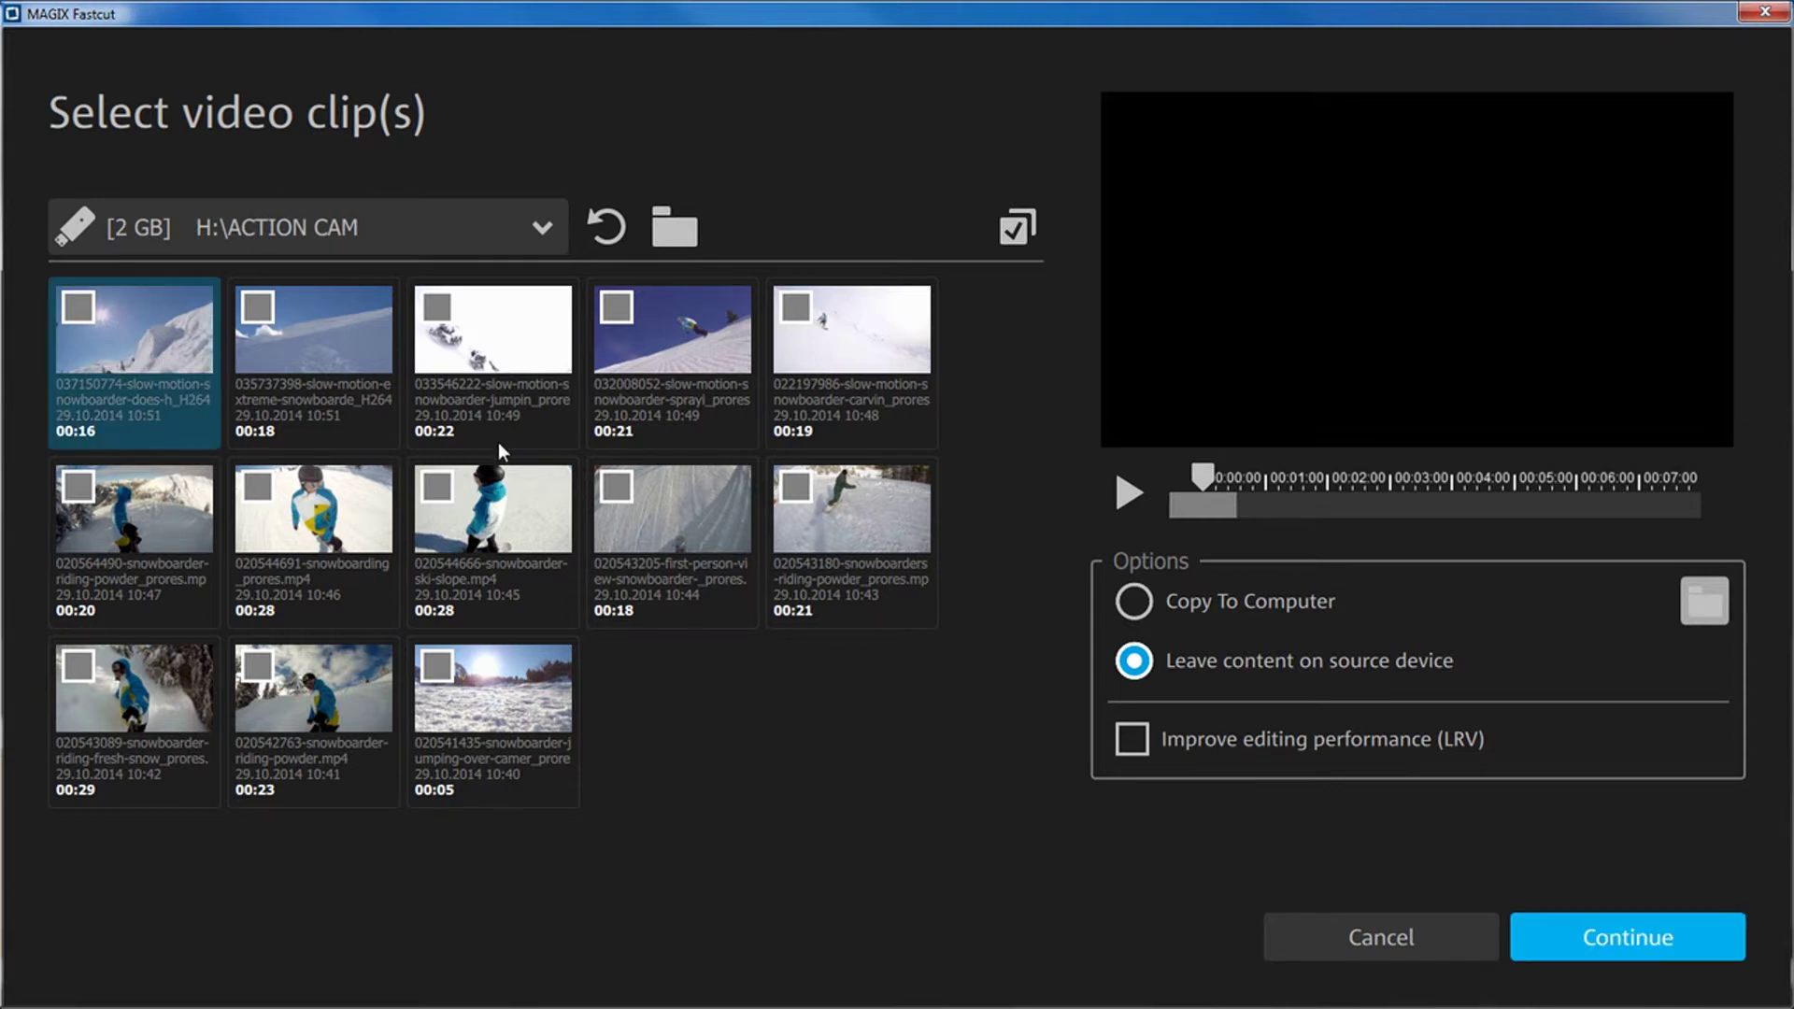
# - Preview the clip, then tick seven clips in order: ski-slope, prores, two slow-motion, jumping, two riding-powder
pyautogui.click(1119, 493)
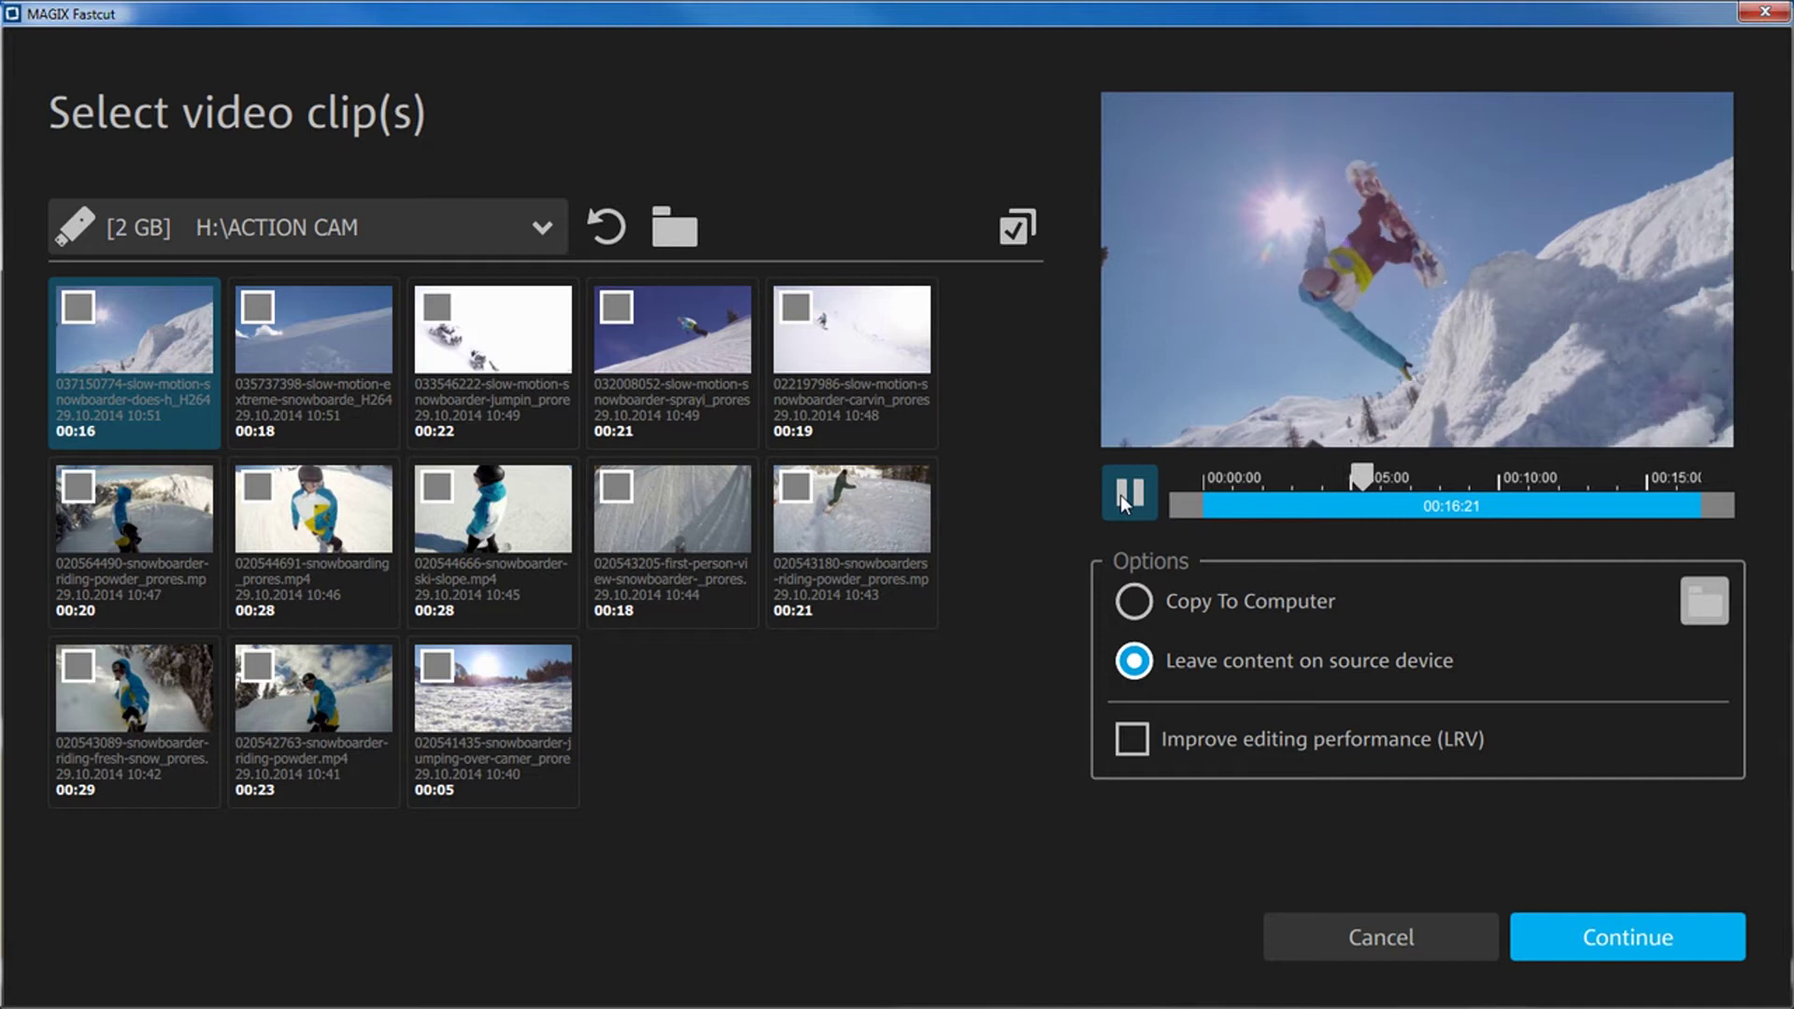
pyautogui.click(1120, 495)
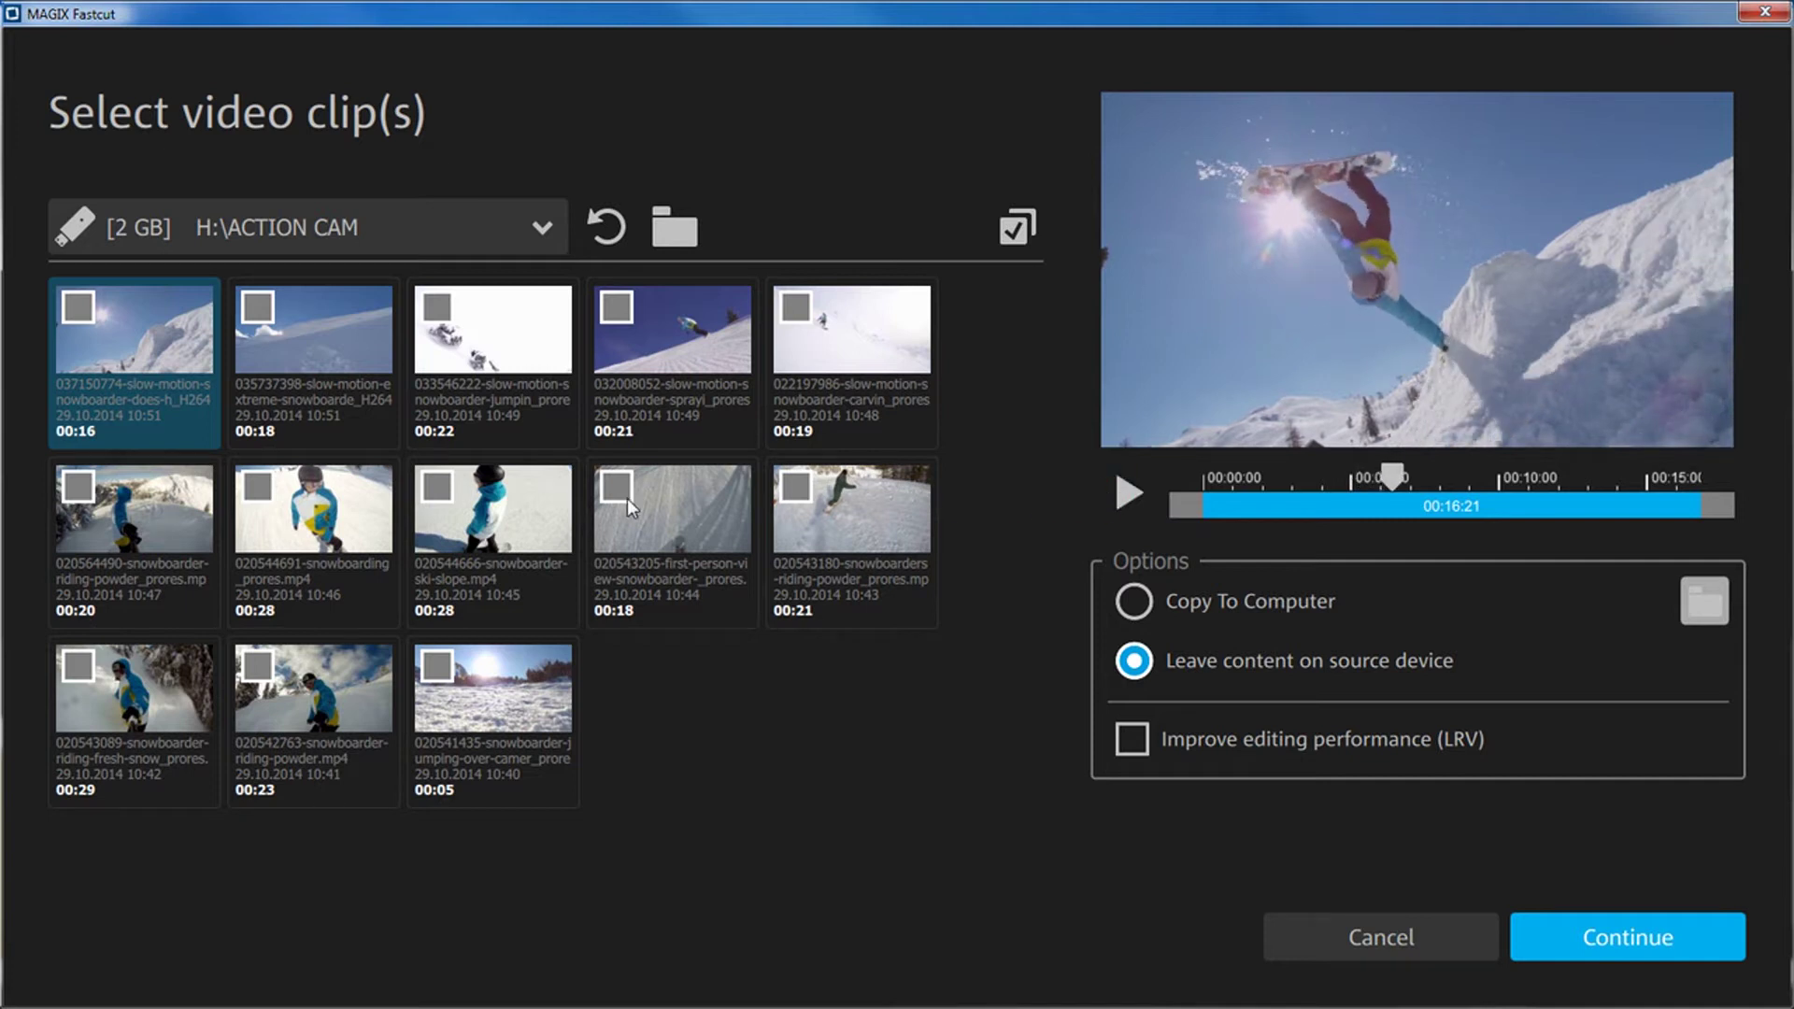
pyautogui.click(439, 488)
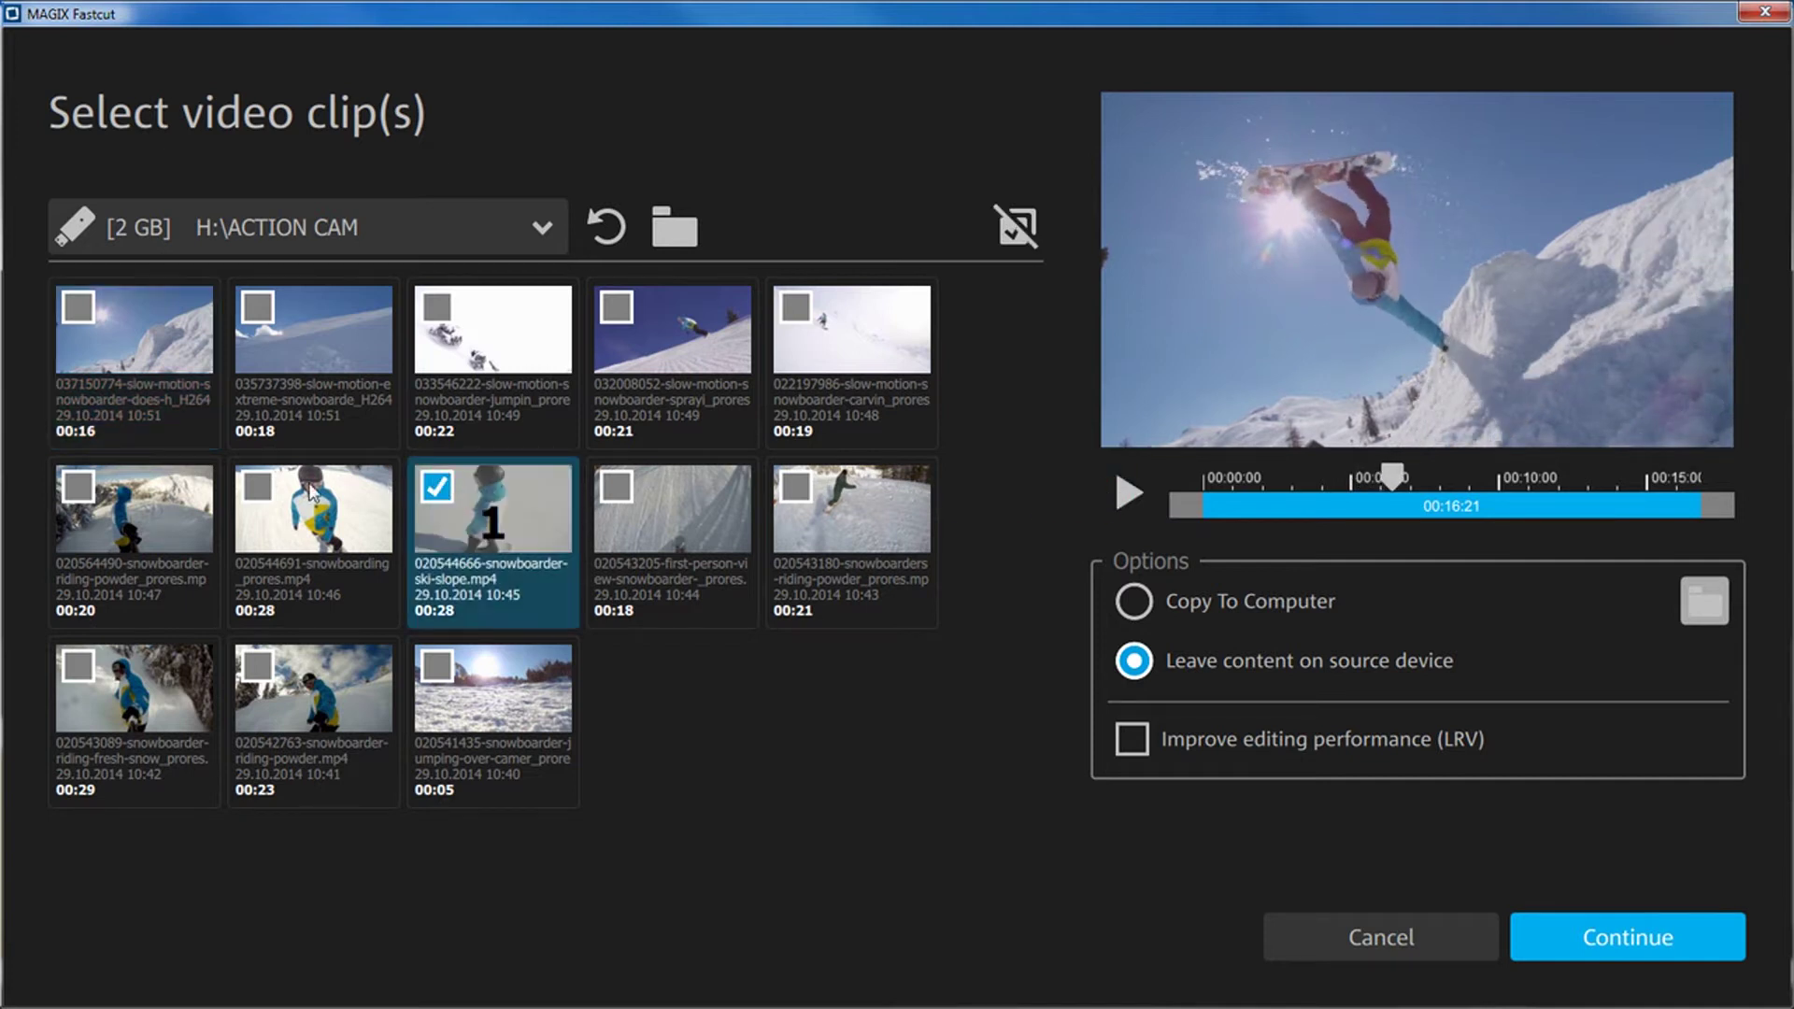
pyautogui.click(254, 488)
pyautogui.click(79, 321)
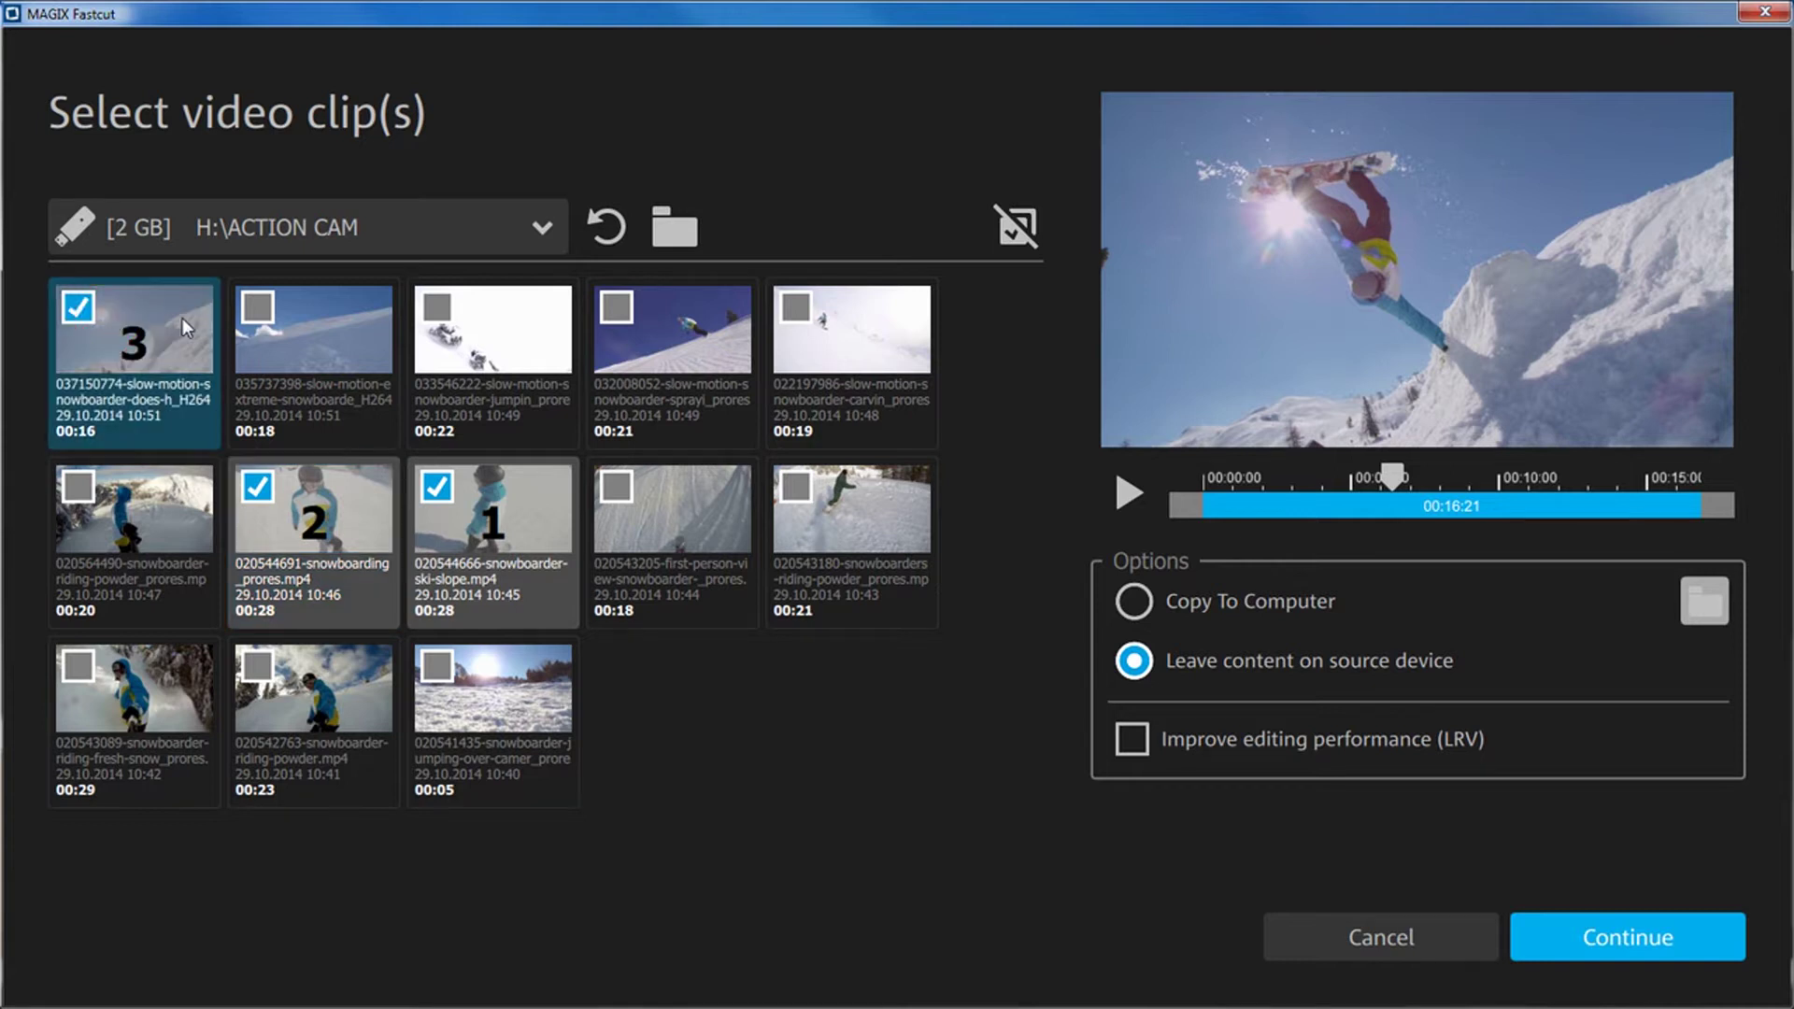
pyautogui.click(248, 317)
pyautogui.click(434, 313)
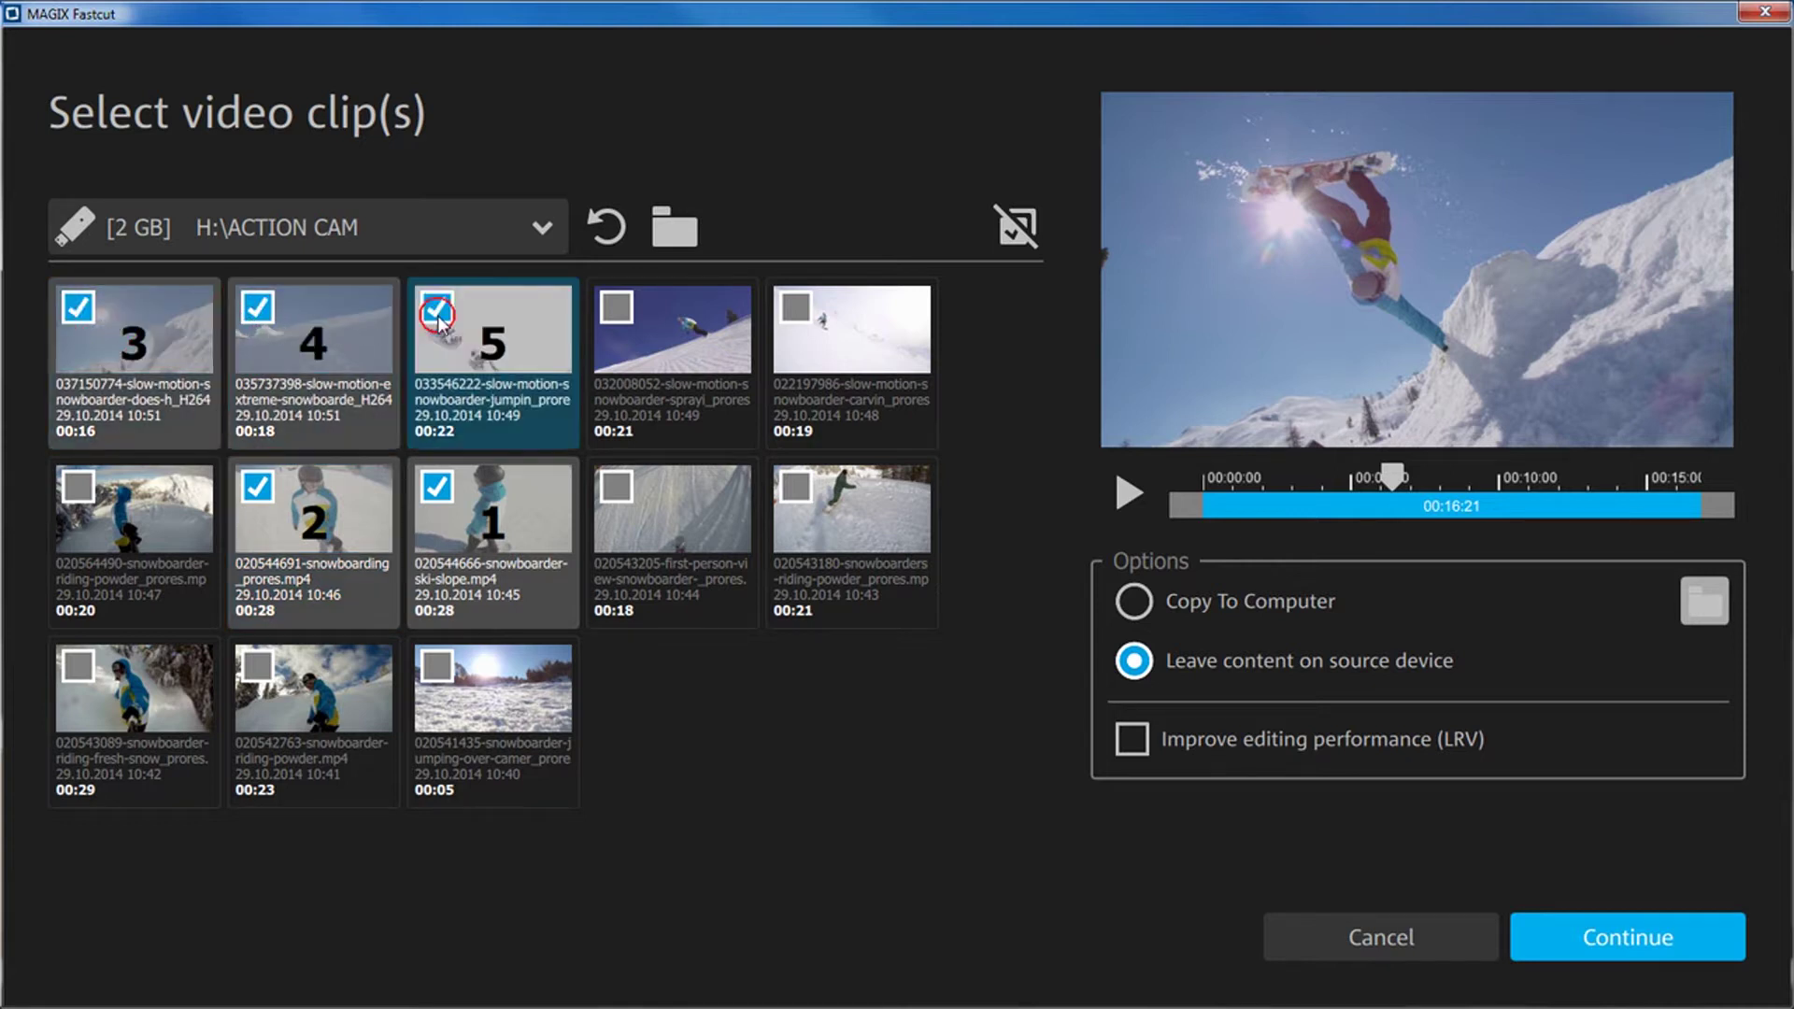
pyautogui.click(787, 486)
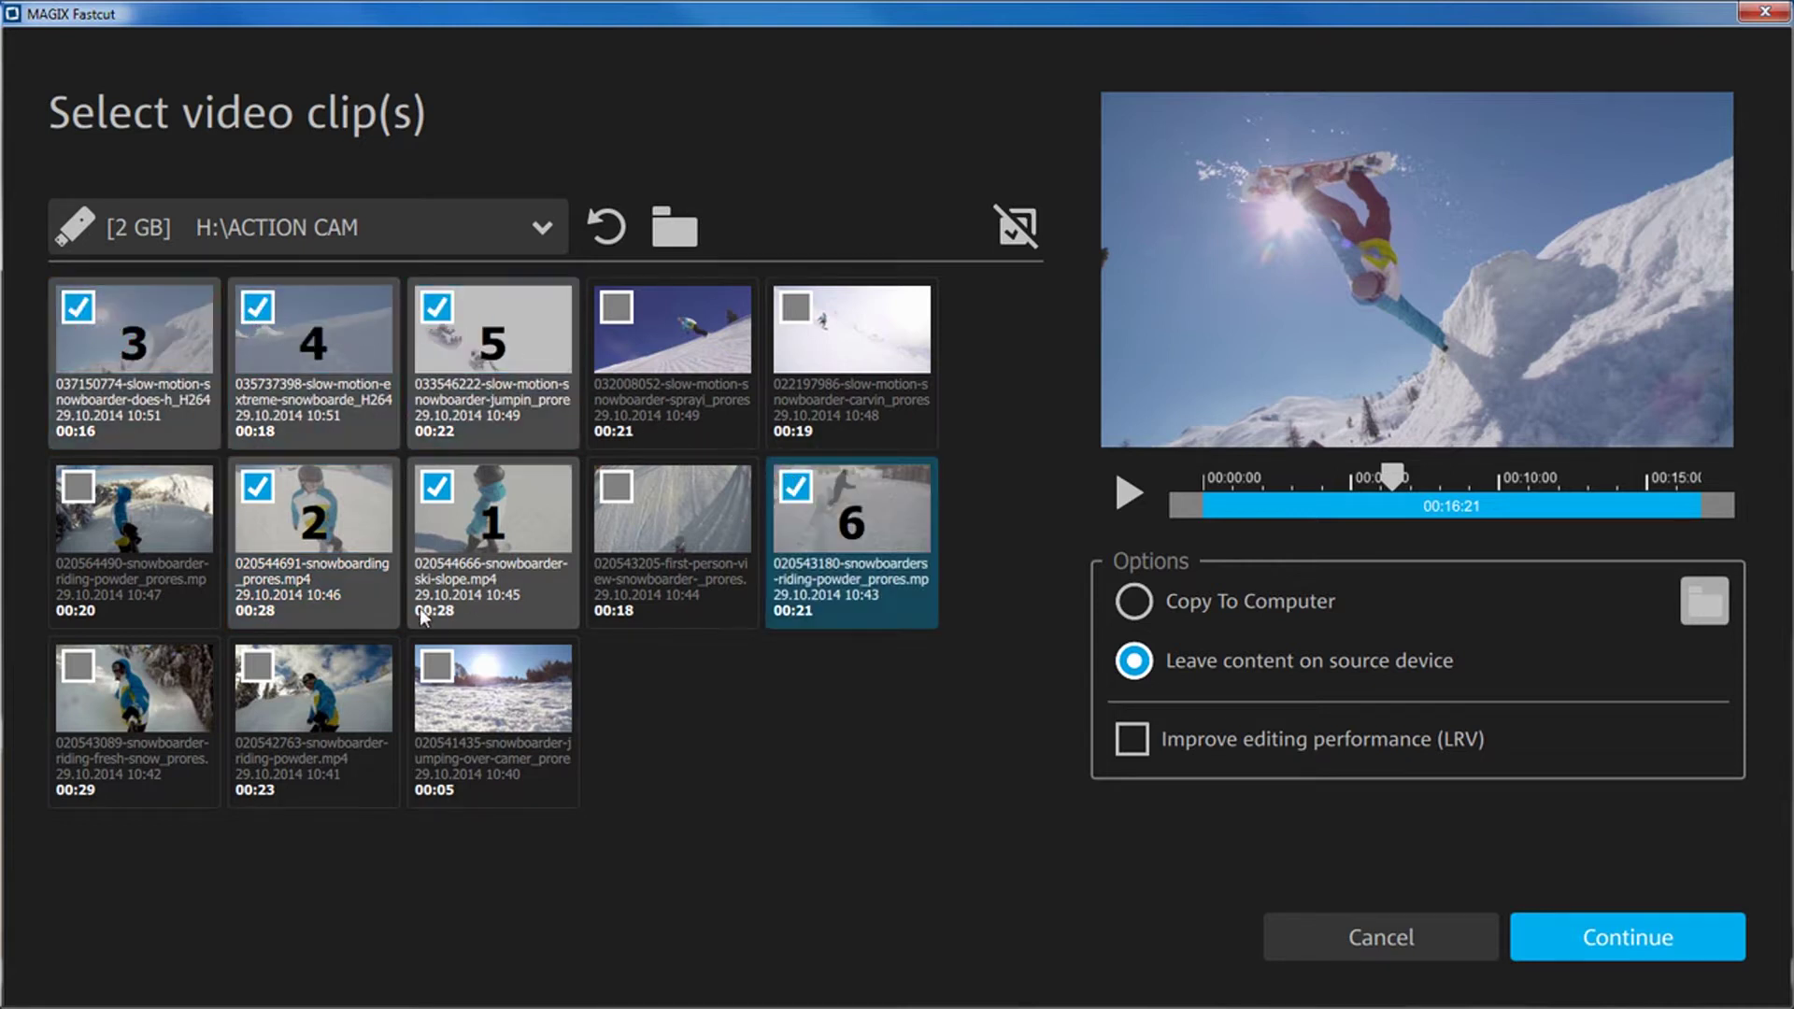
pyautogui.click(254, 667)
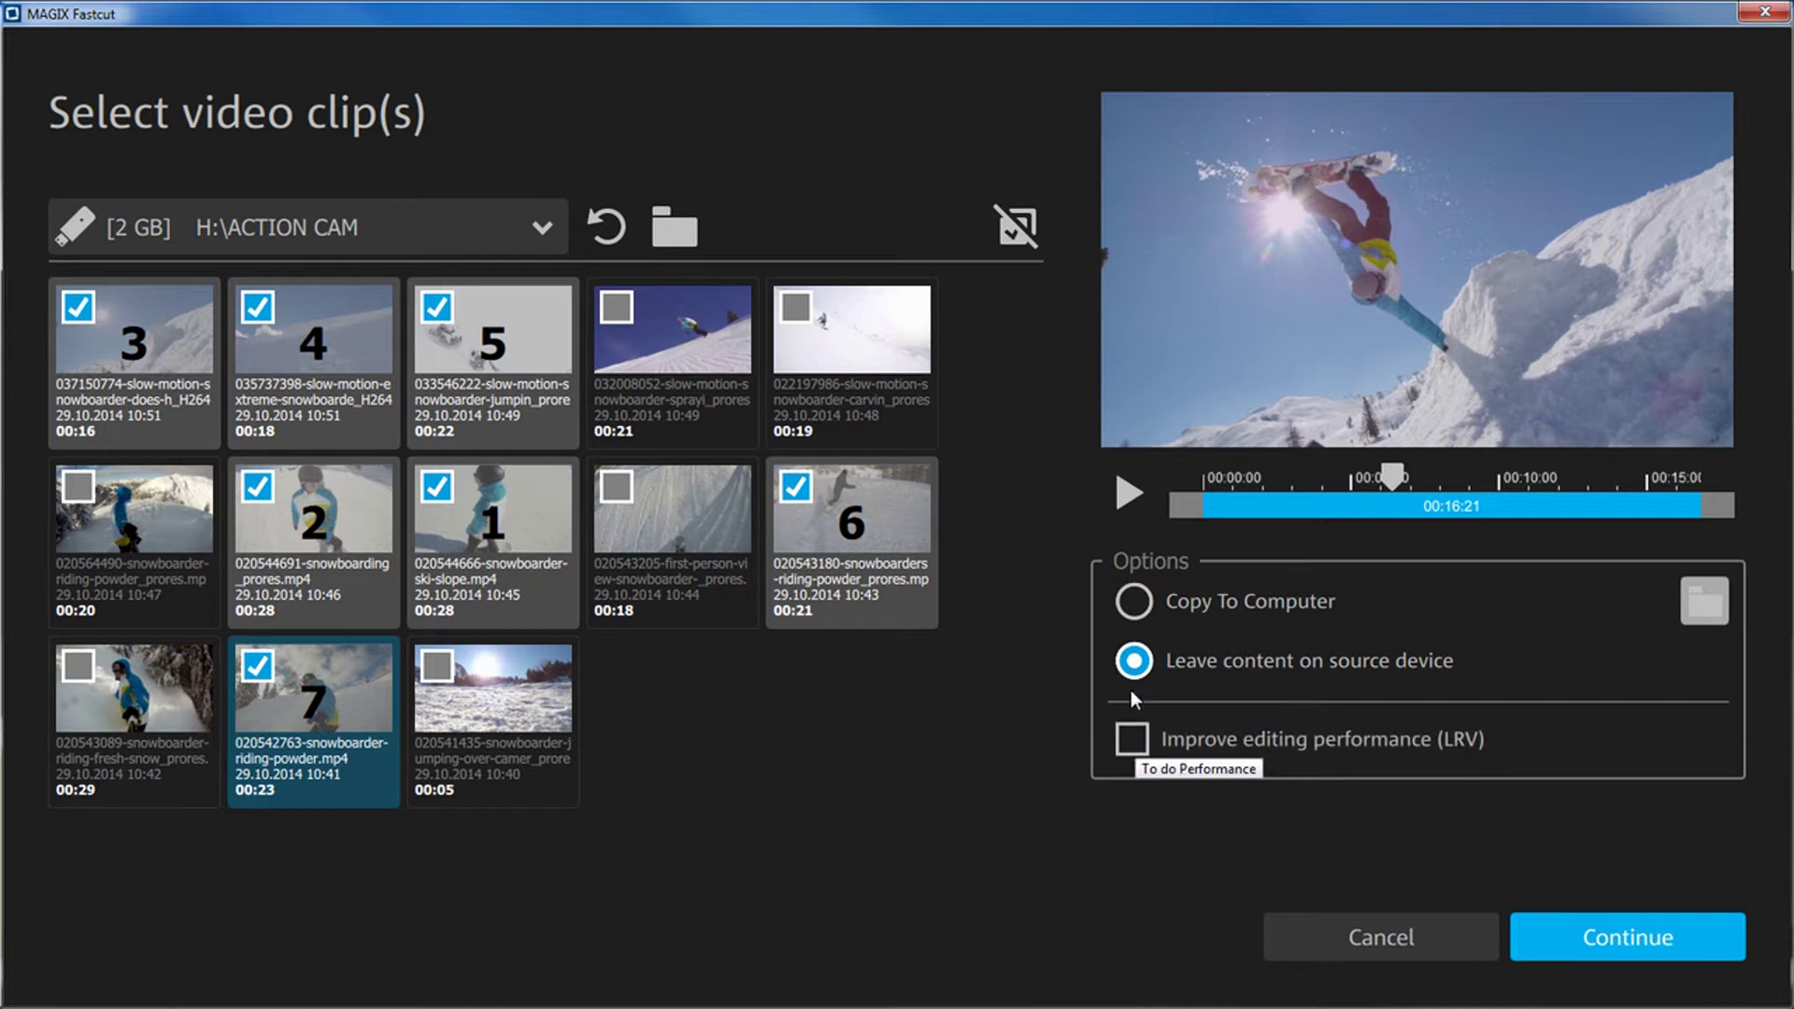
# - Choose Copy To Computer for the seven clips and continue to template selection
pyautogui.click(1136, 607)
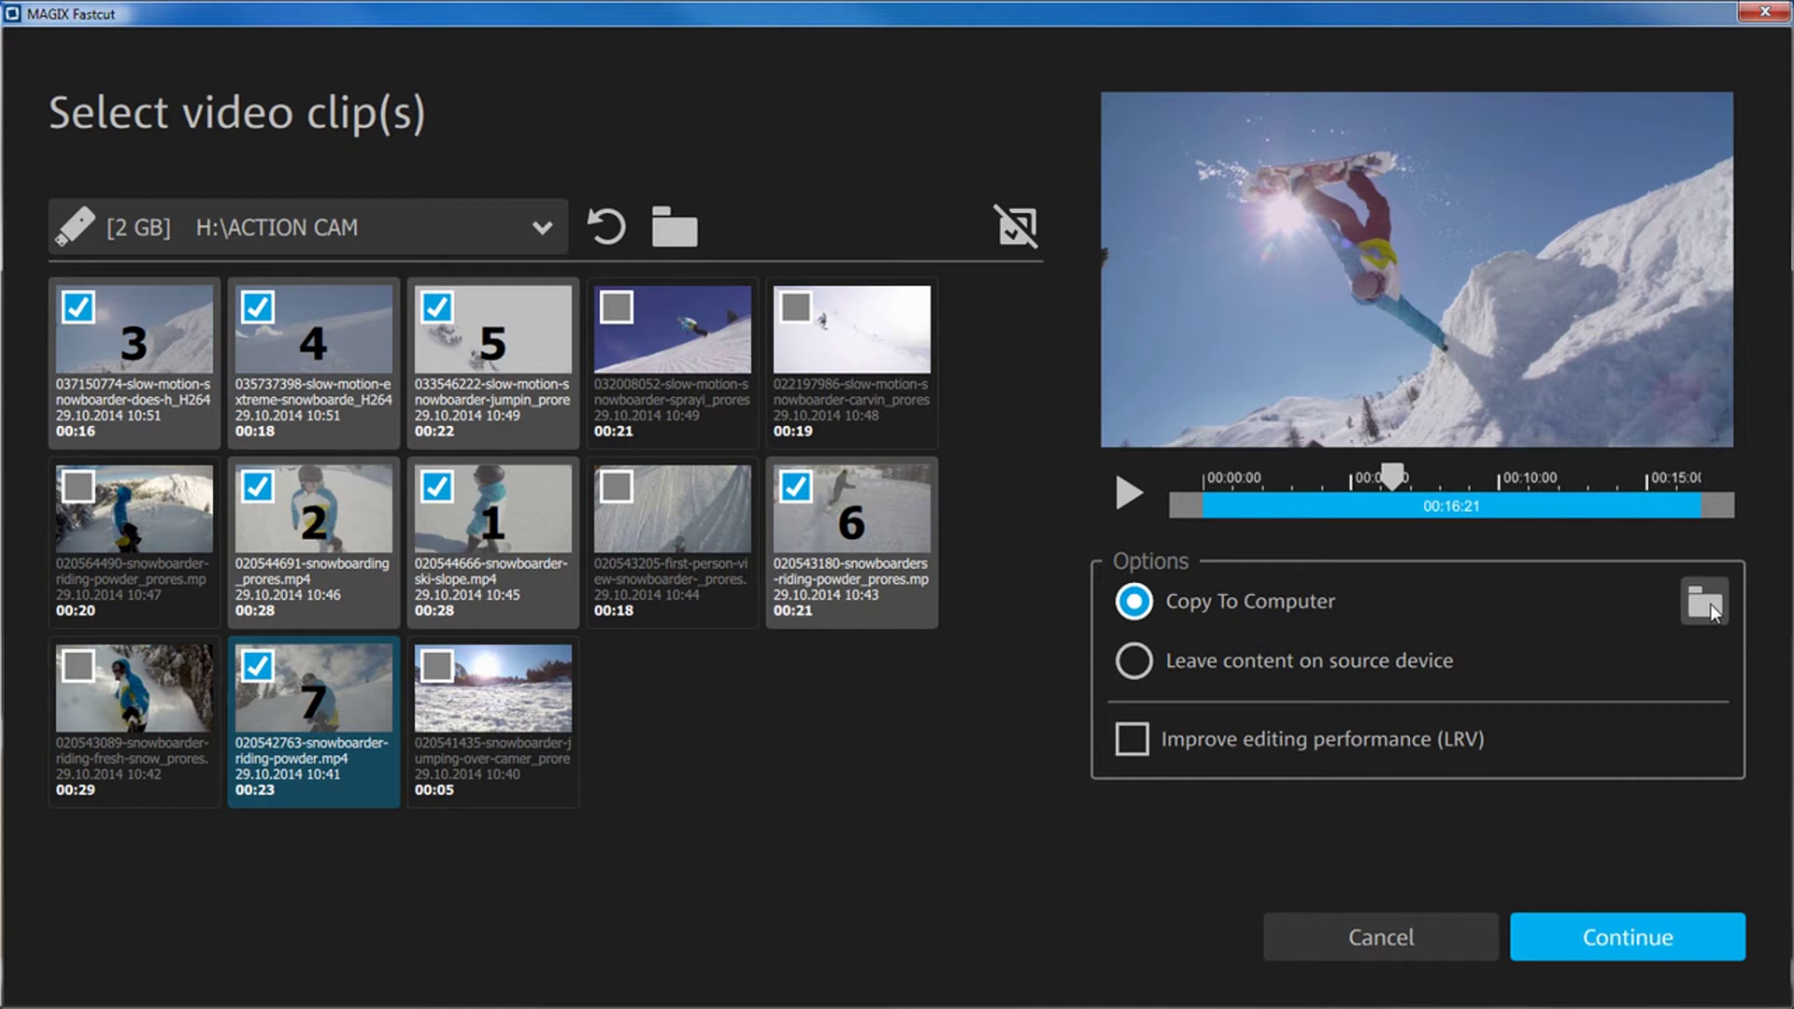
pyautogui.click(1658, 946)
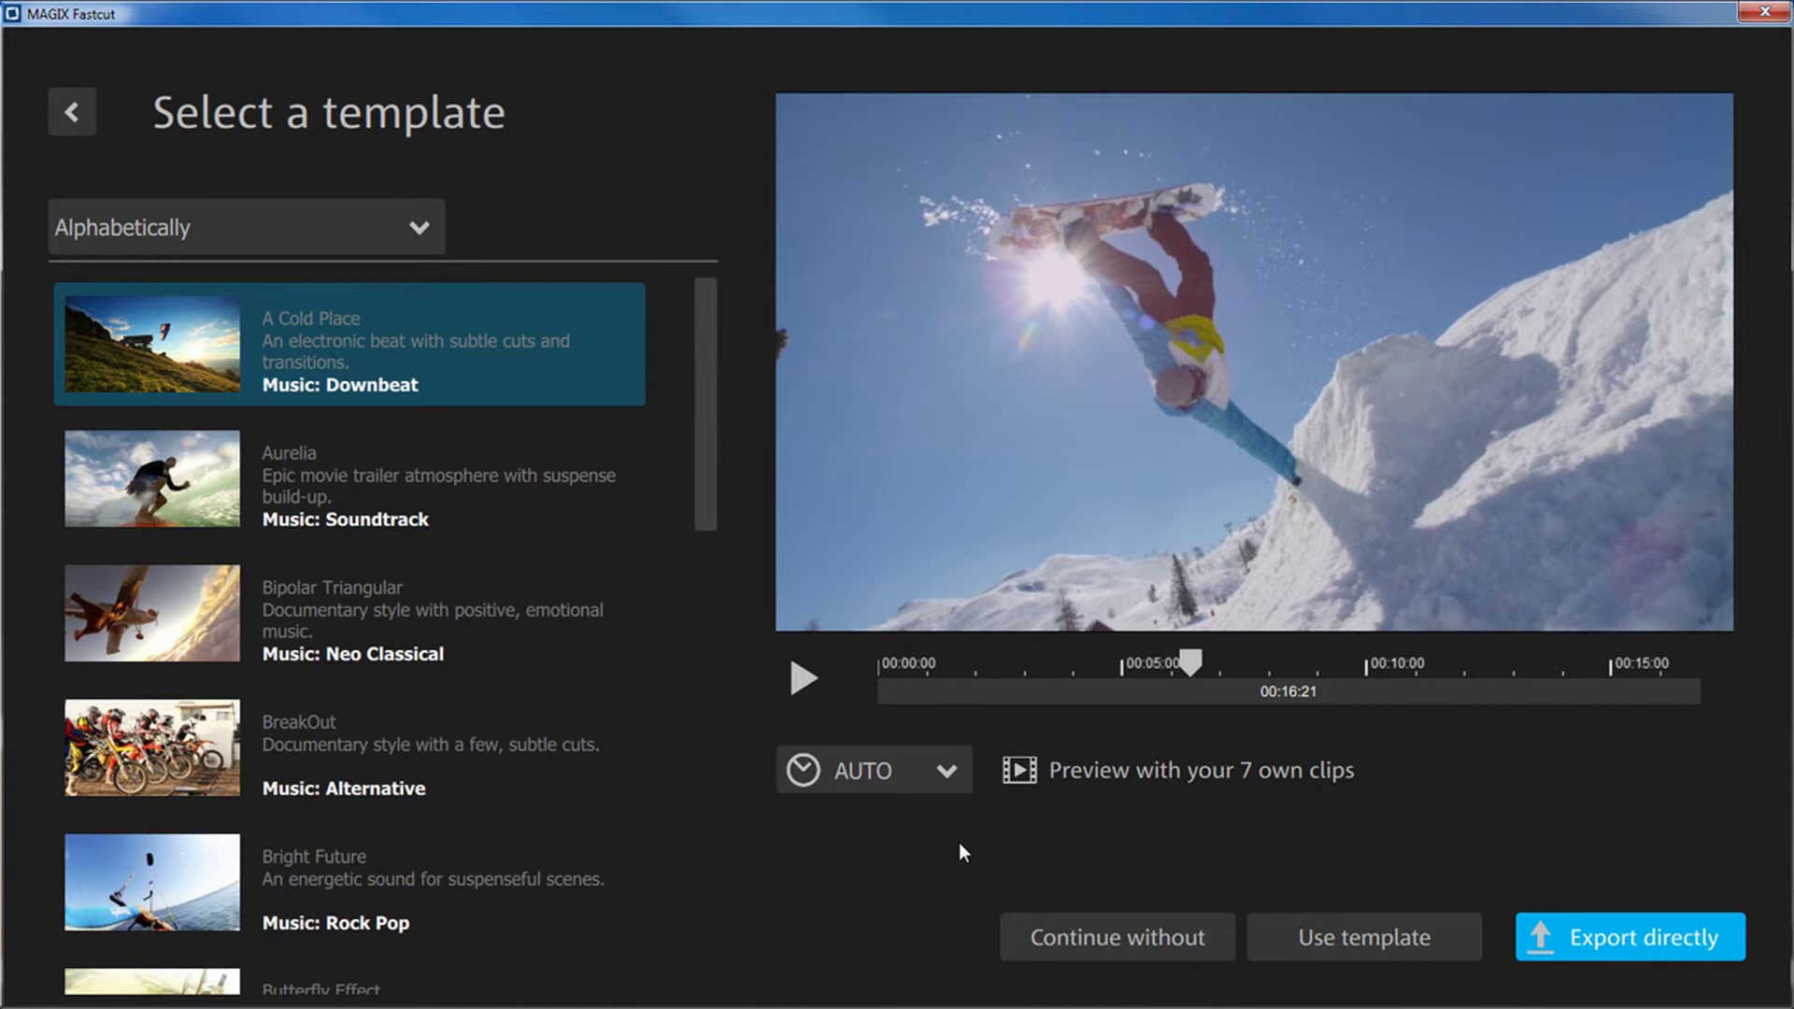
# - Change the movie length from AUTO to 30 s and choose the Way Up template
pyautogui.click(946, 771)
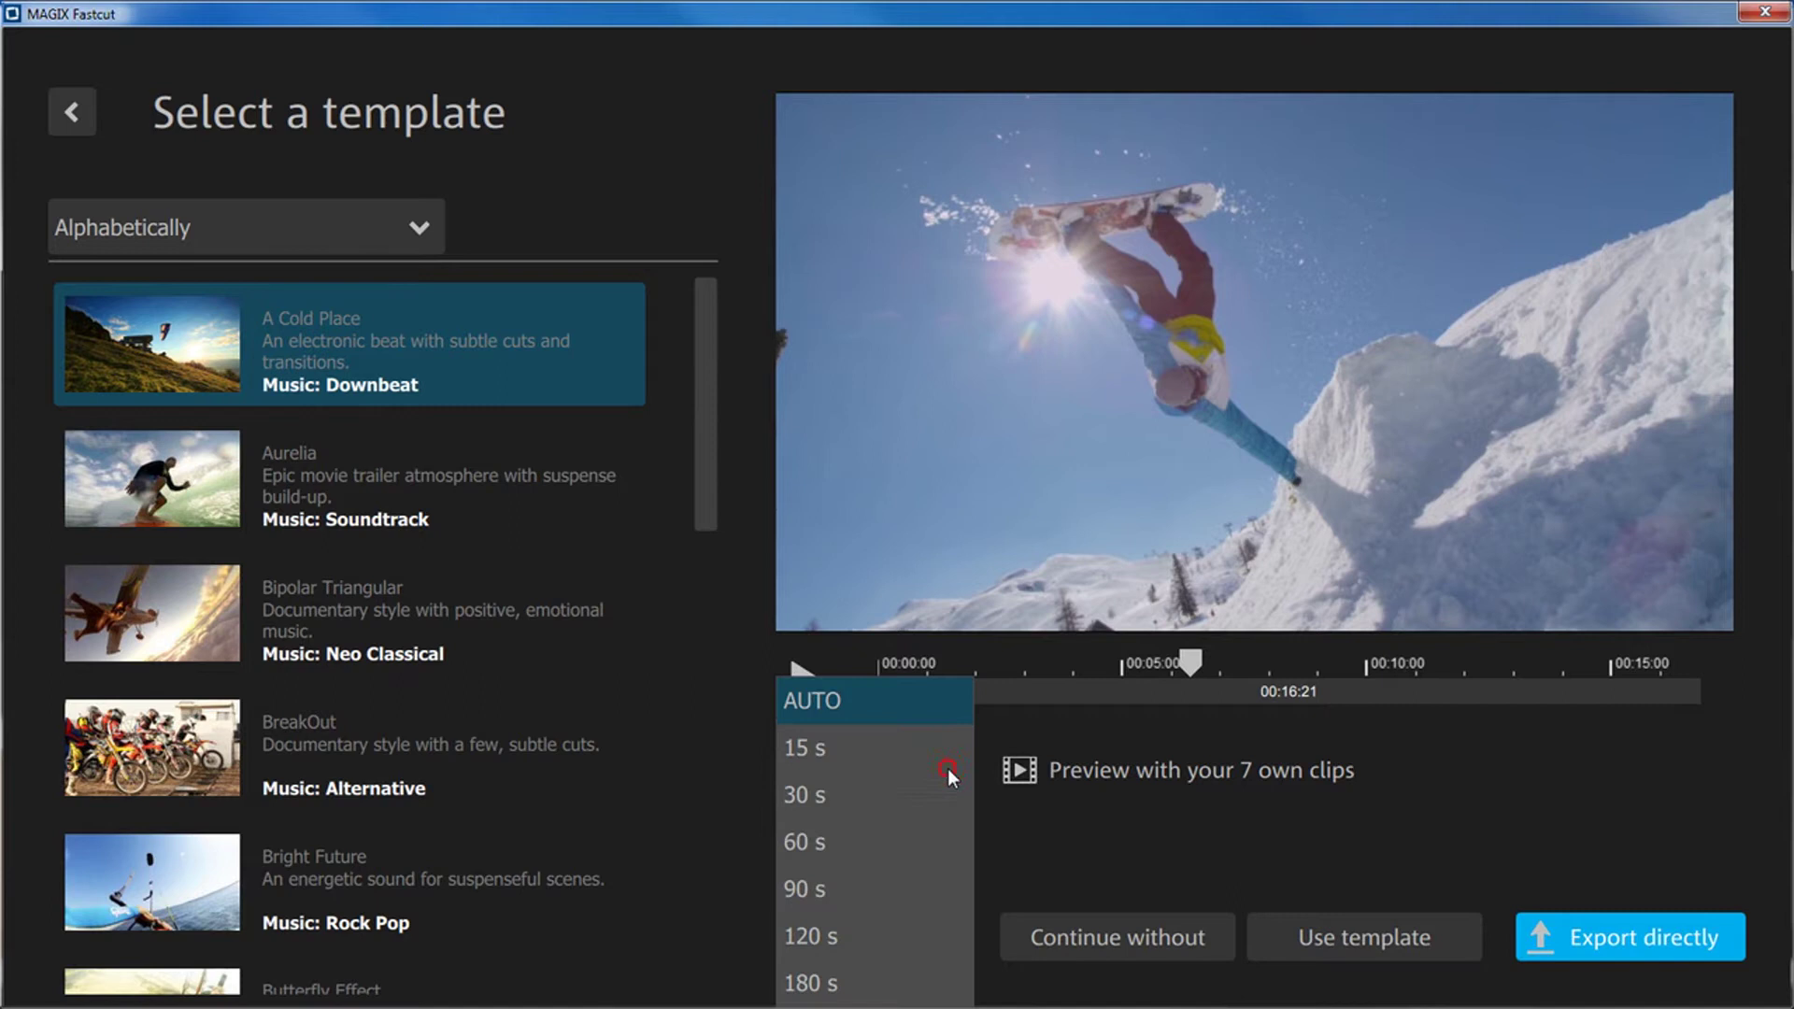
pyautogui.click(940, 792)
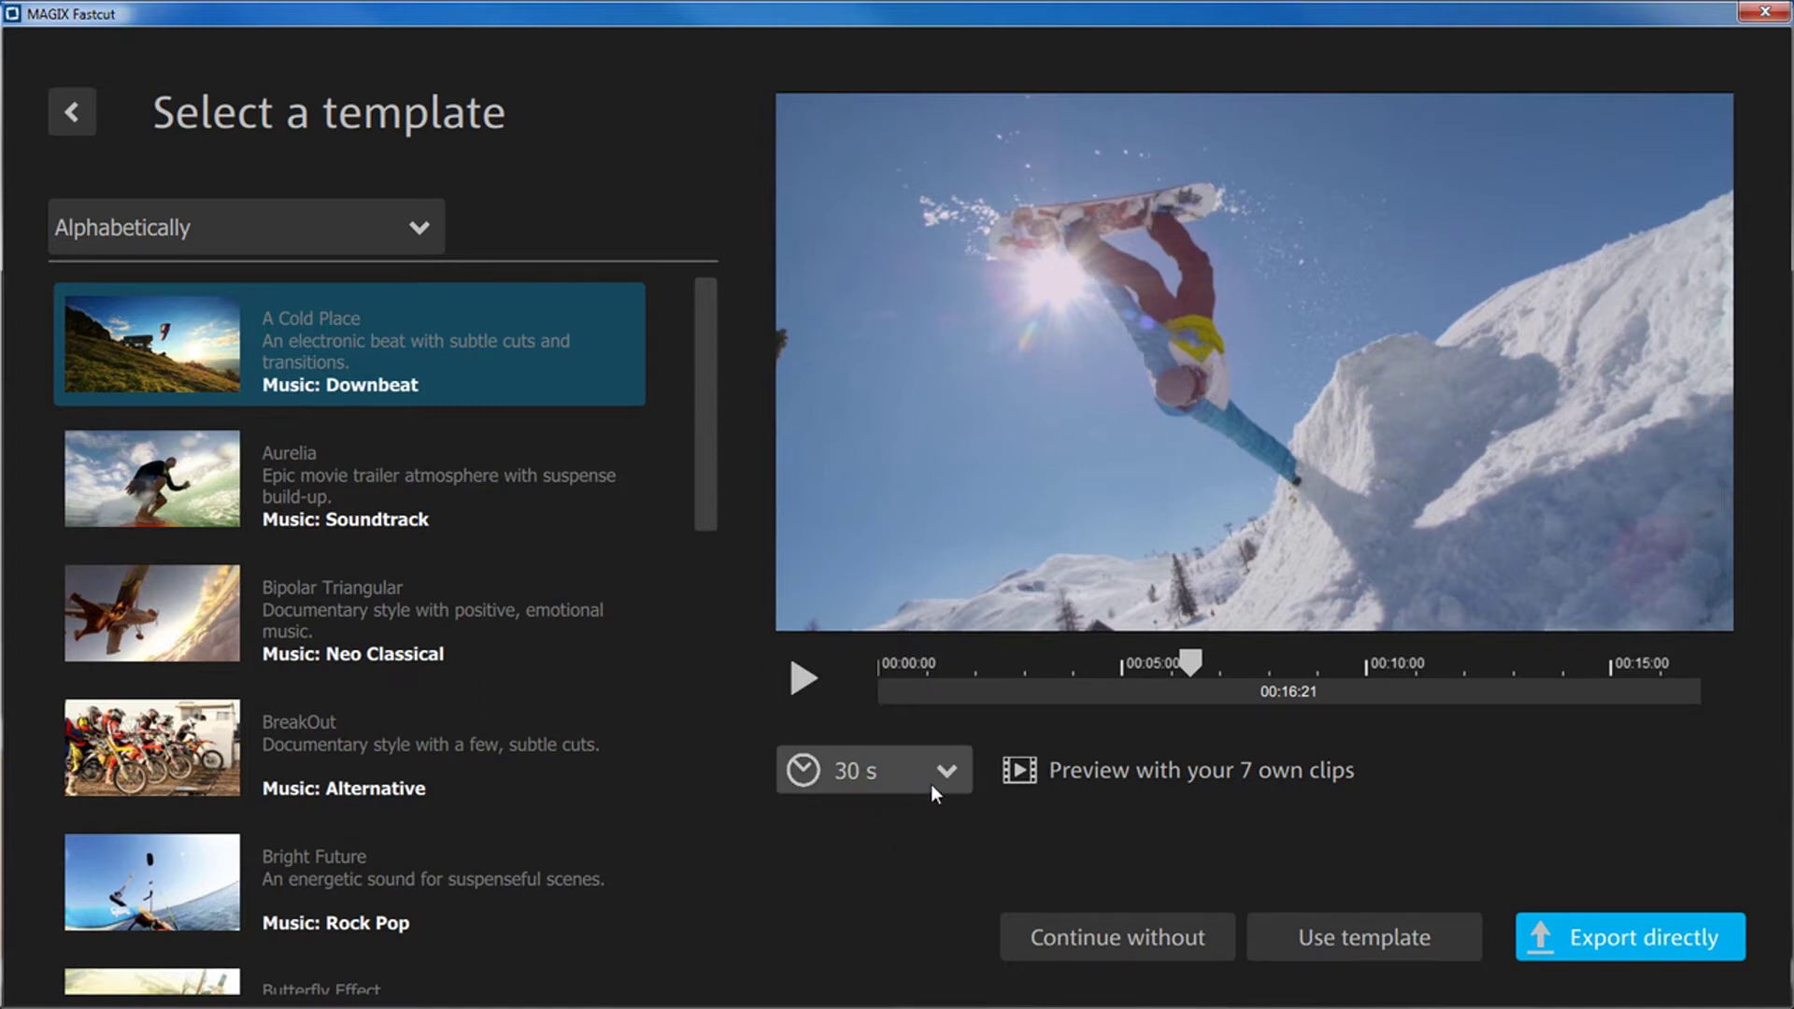
pyautogui.moveTo(707, 442); pyautogui.dragTo(703, 925)
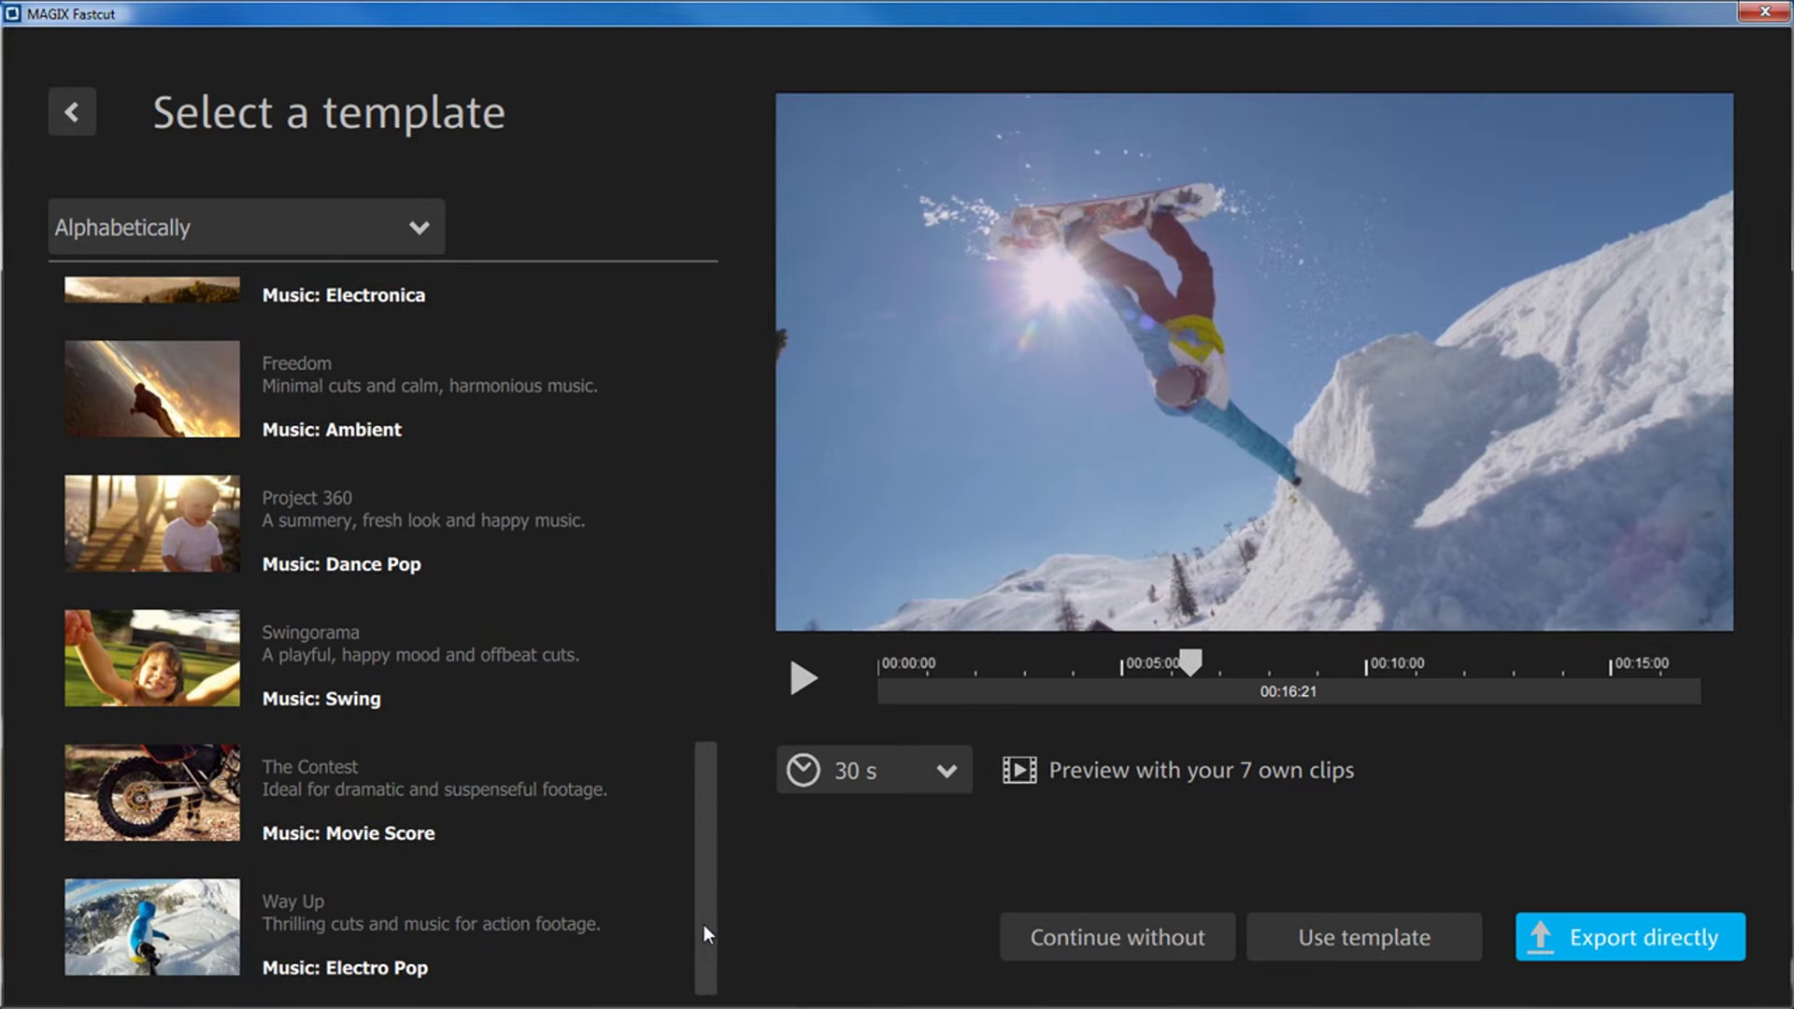
pyautogui.click(184, 918)
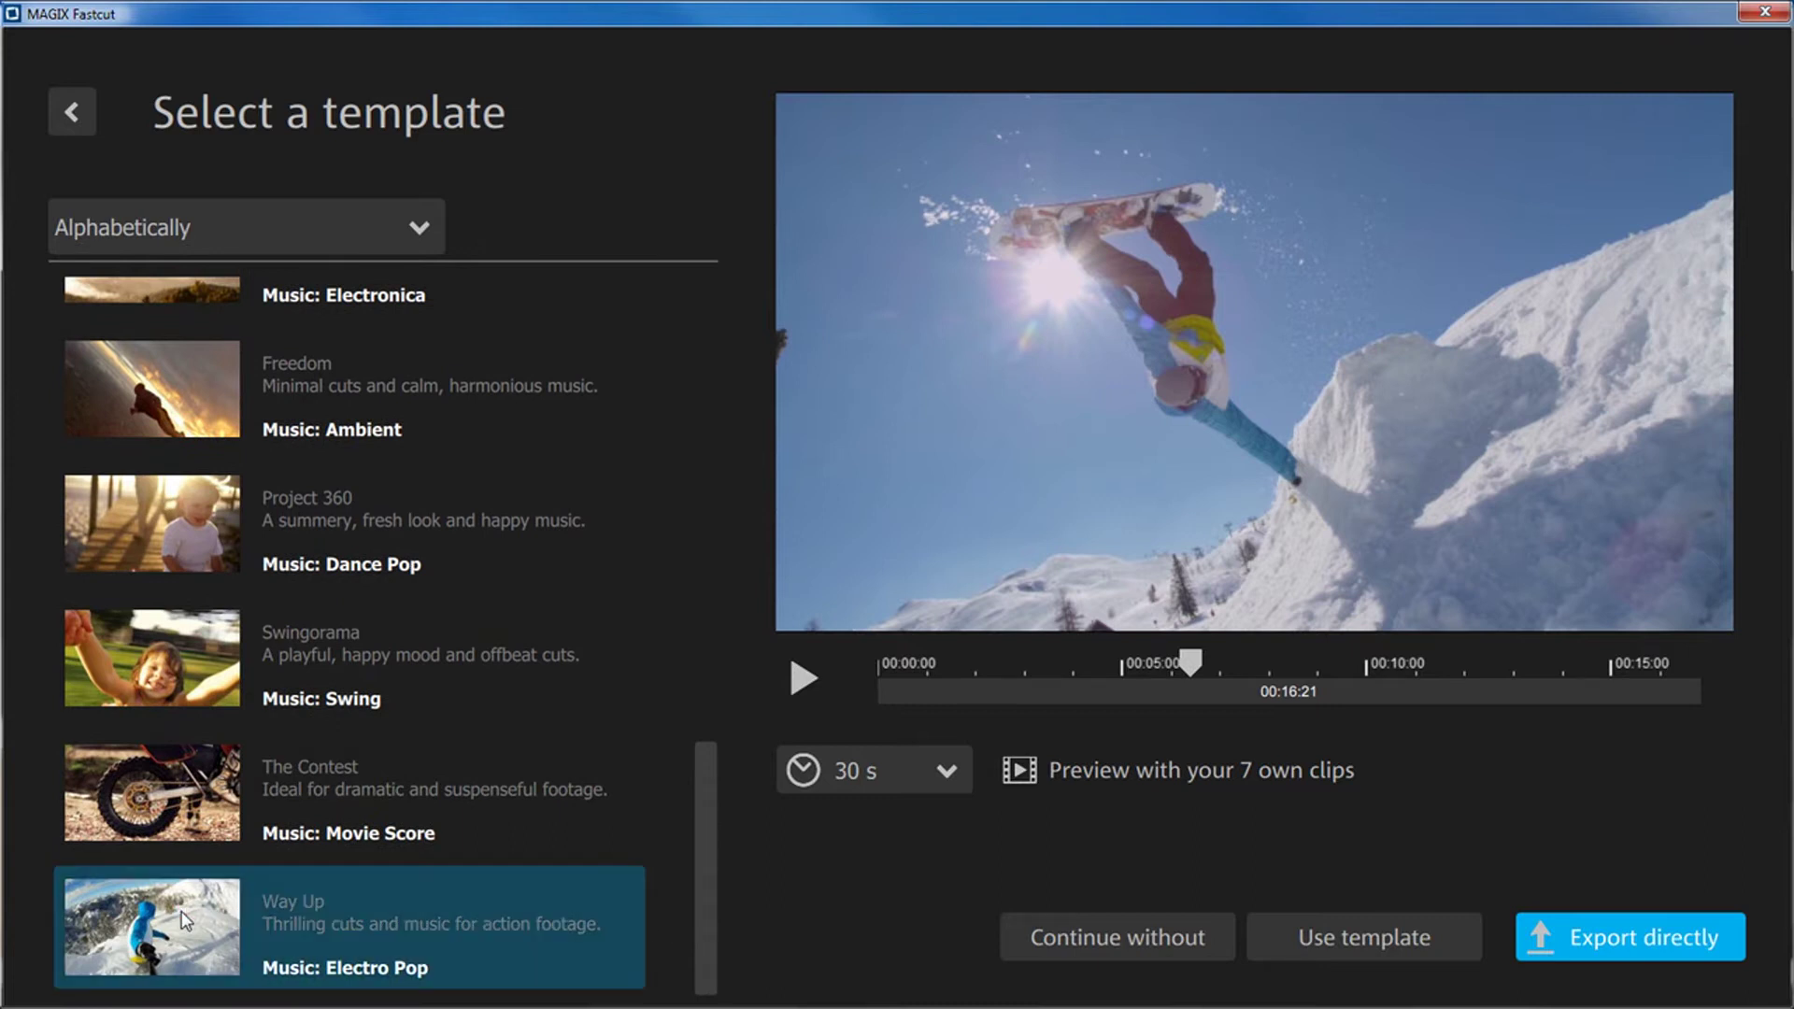
# - Preview Way Up with the seven own clips, pause it, then apply the template
pyautogui.click(1114, 772)
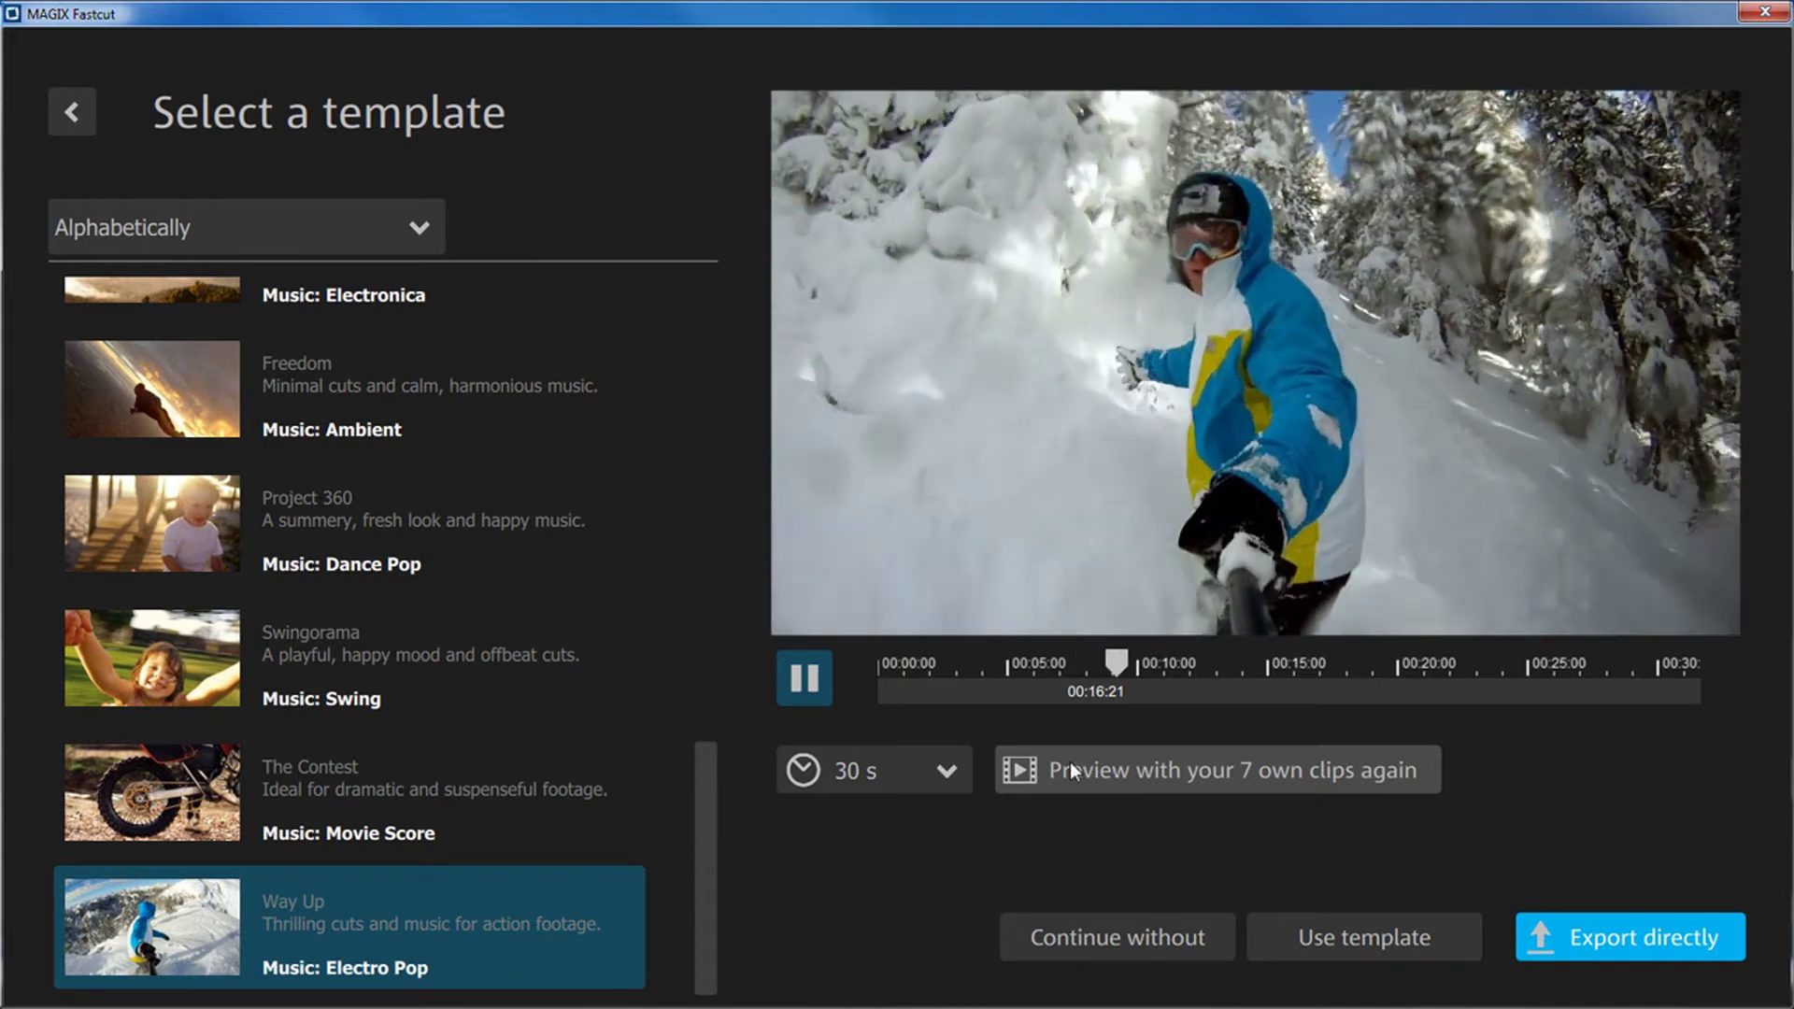
pyautogui.click(806, 676)
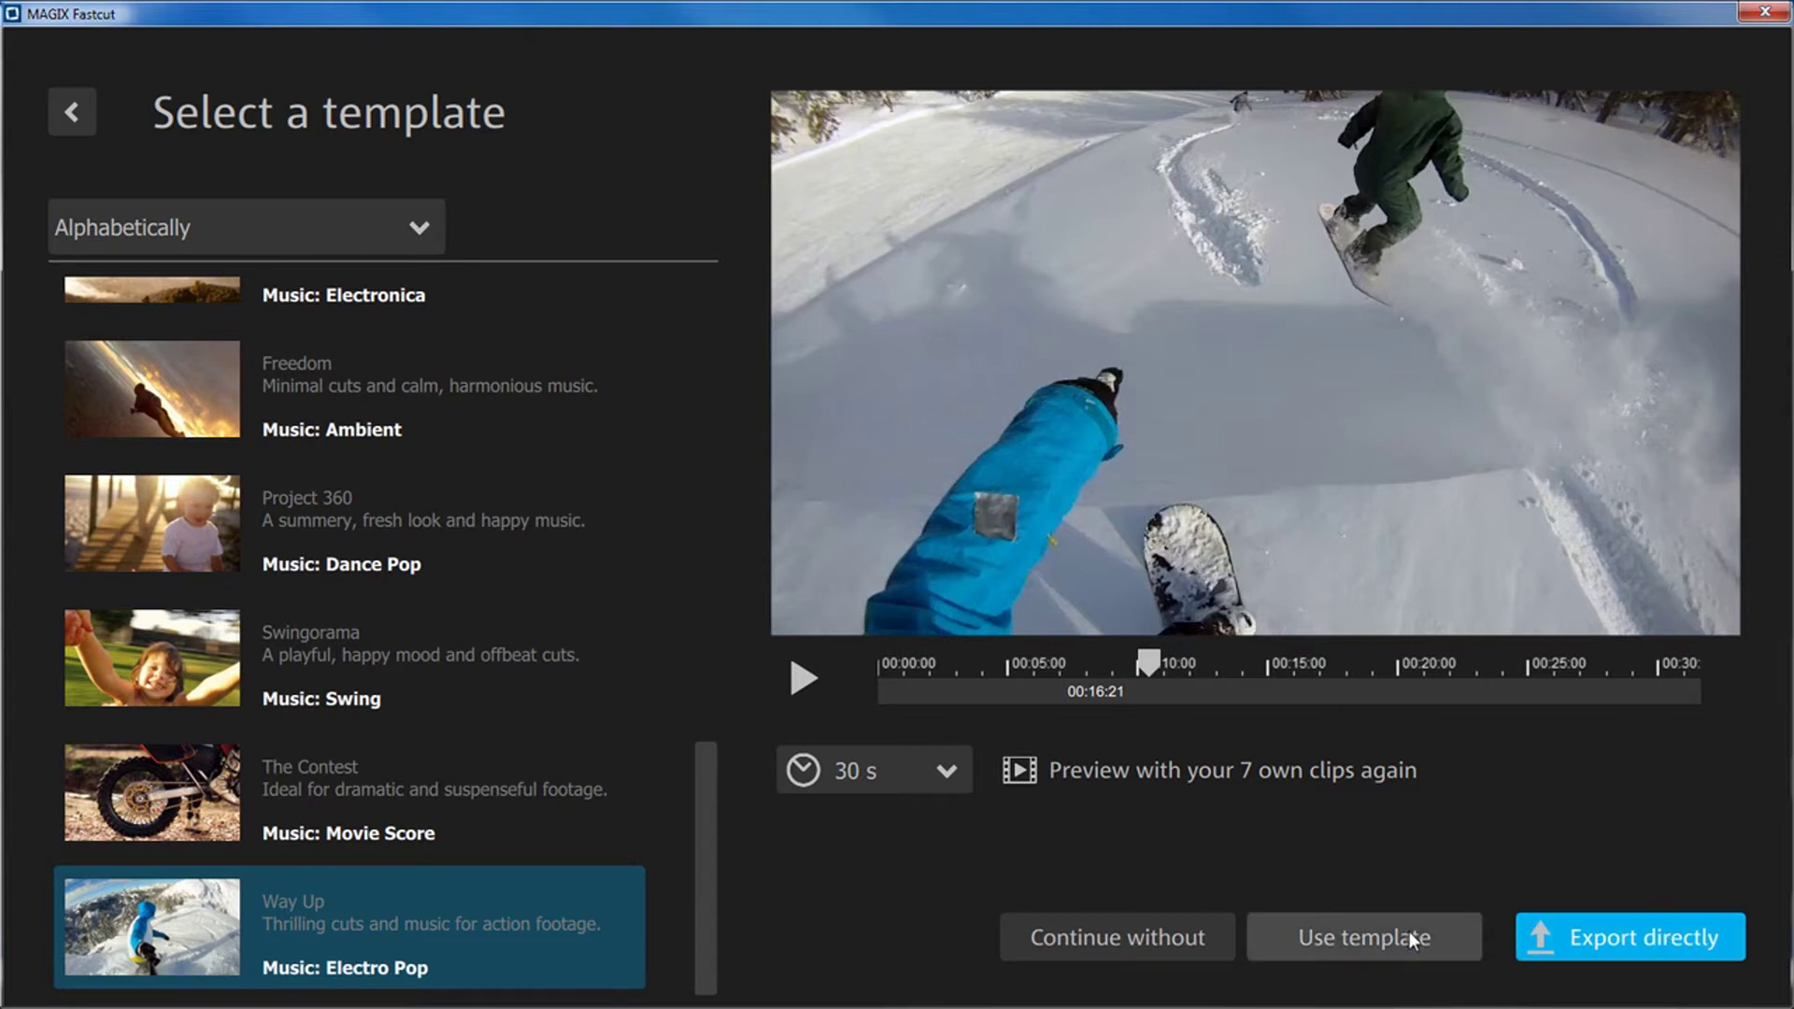
pyautogui.click(1344, 934)
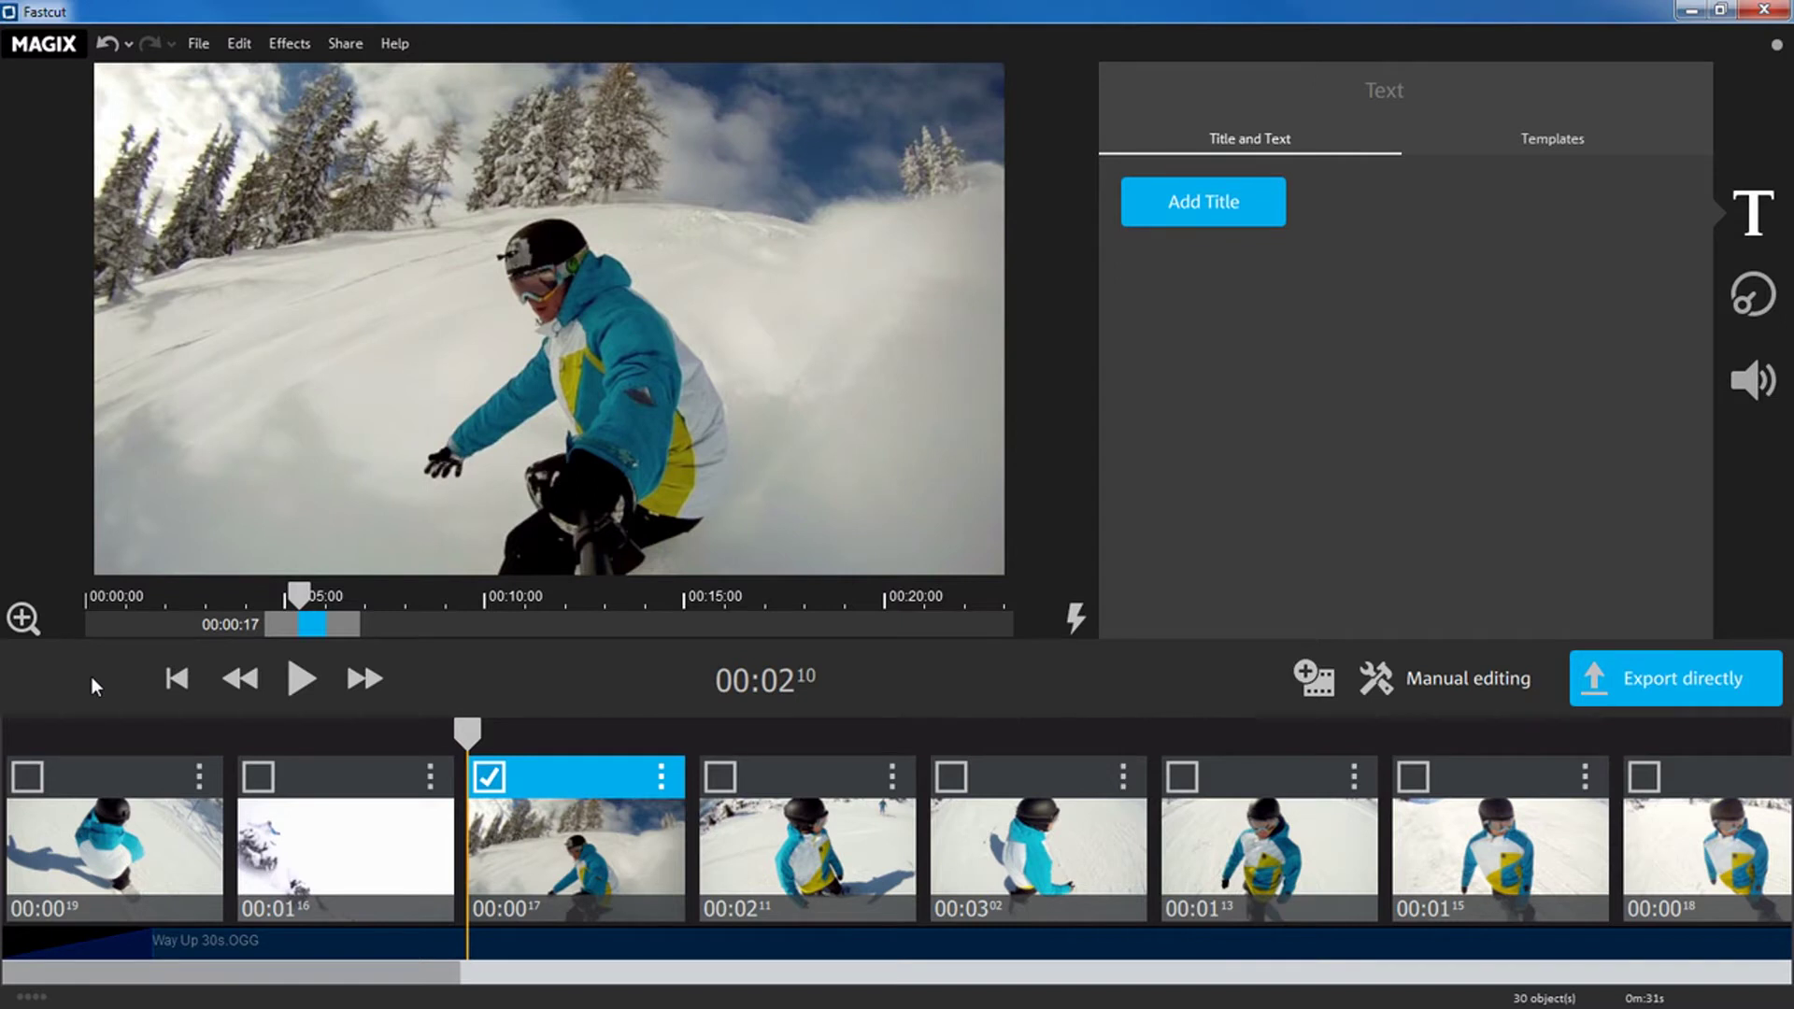
# - Shift the first timeline clip's footage range earlier, to around the 5-second mark
pyautogui.click(123, 832)
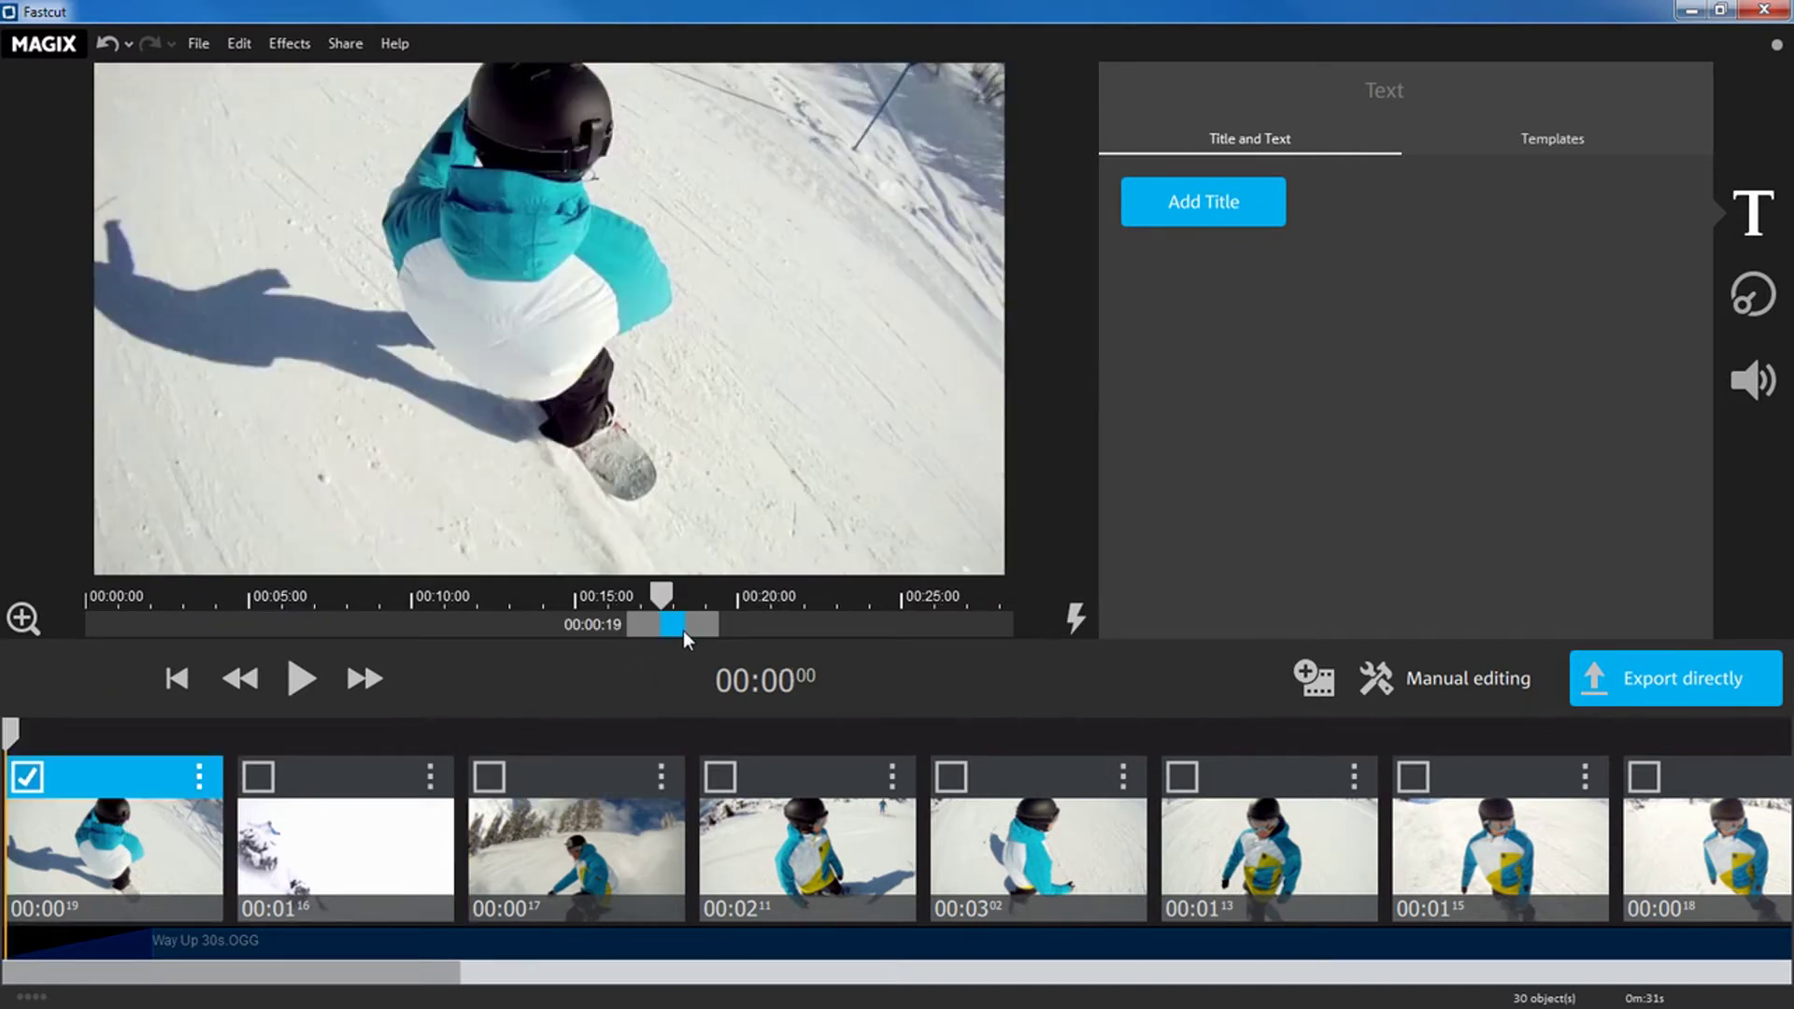
pyautogui.moveTo(684, 631); pyautogui.dragTo(381, 632)
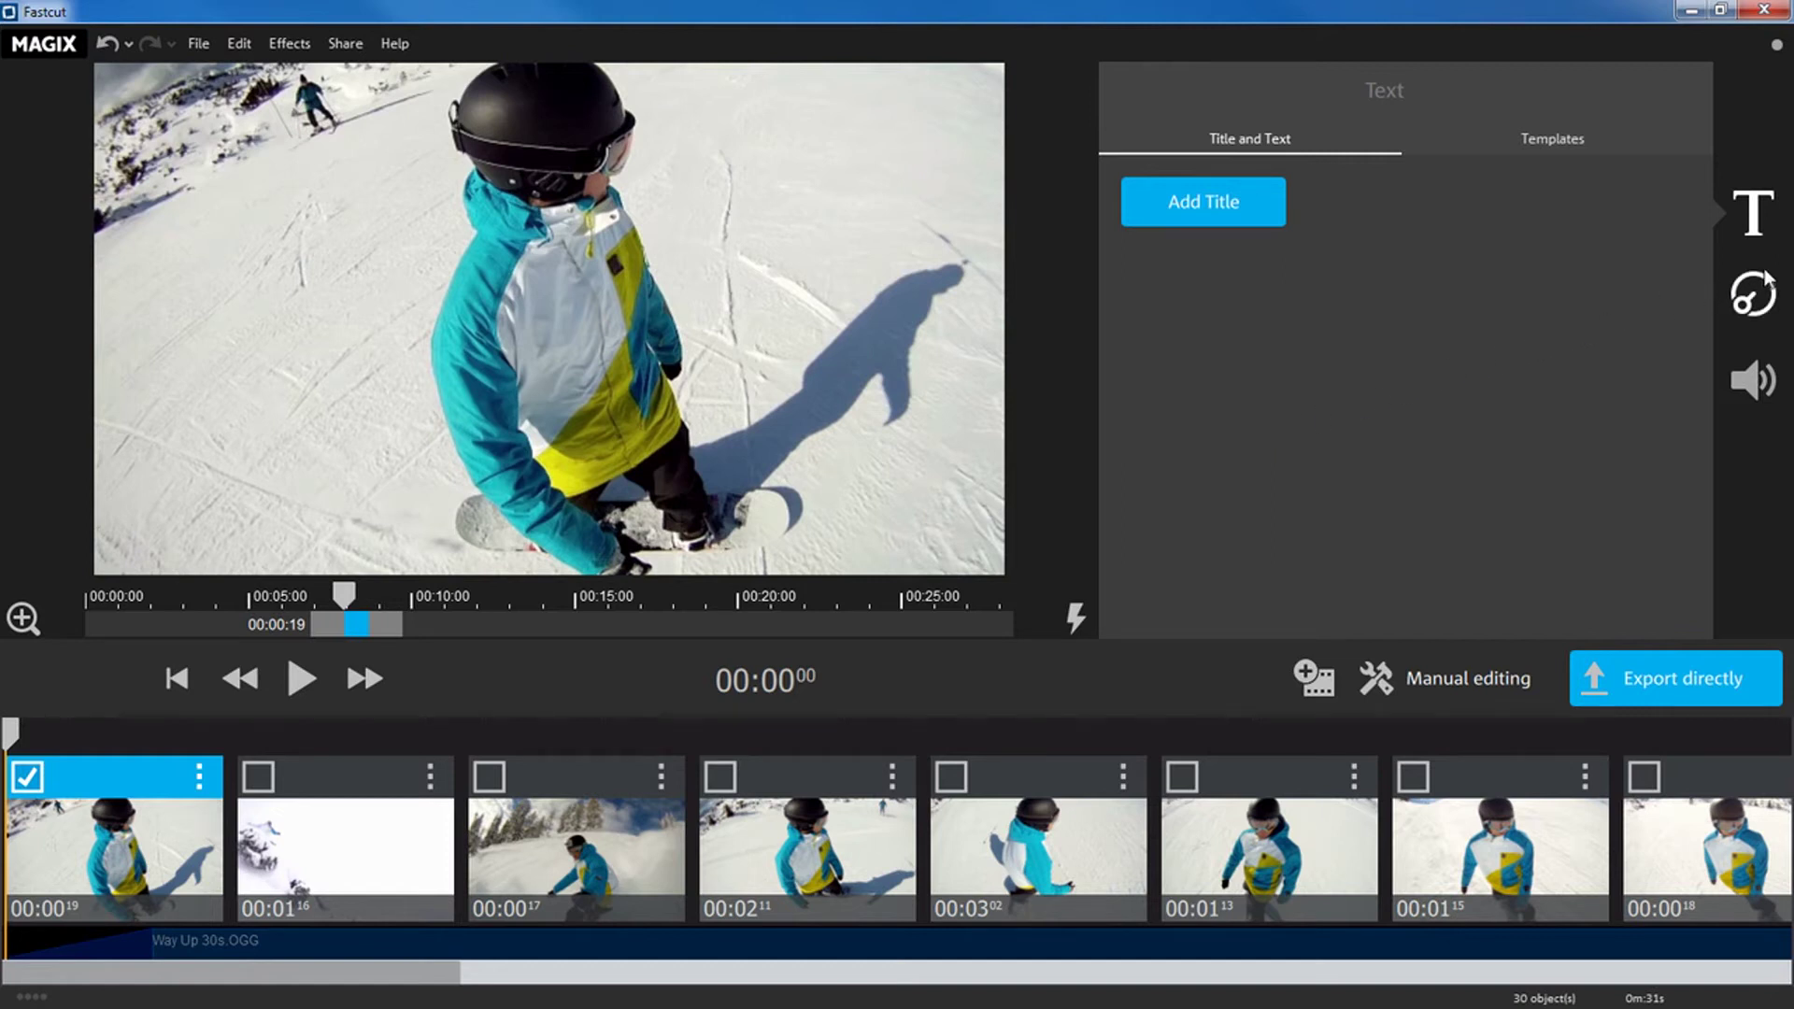
# - Give the fourth clip GoPro Wide lens correction and rotate it 180° upright
pyautogui.click(1752, 295)
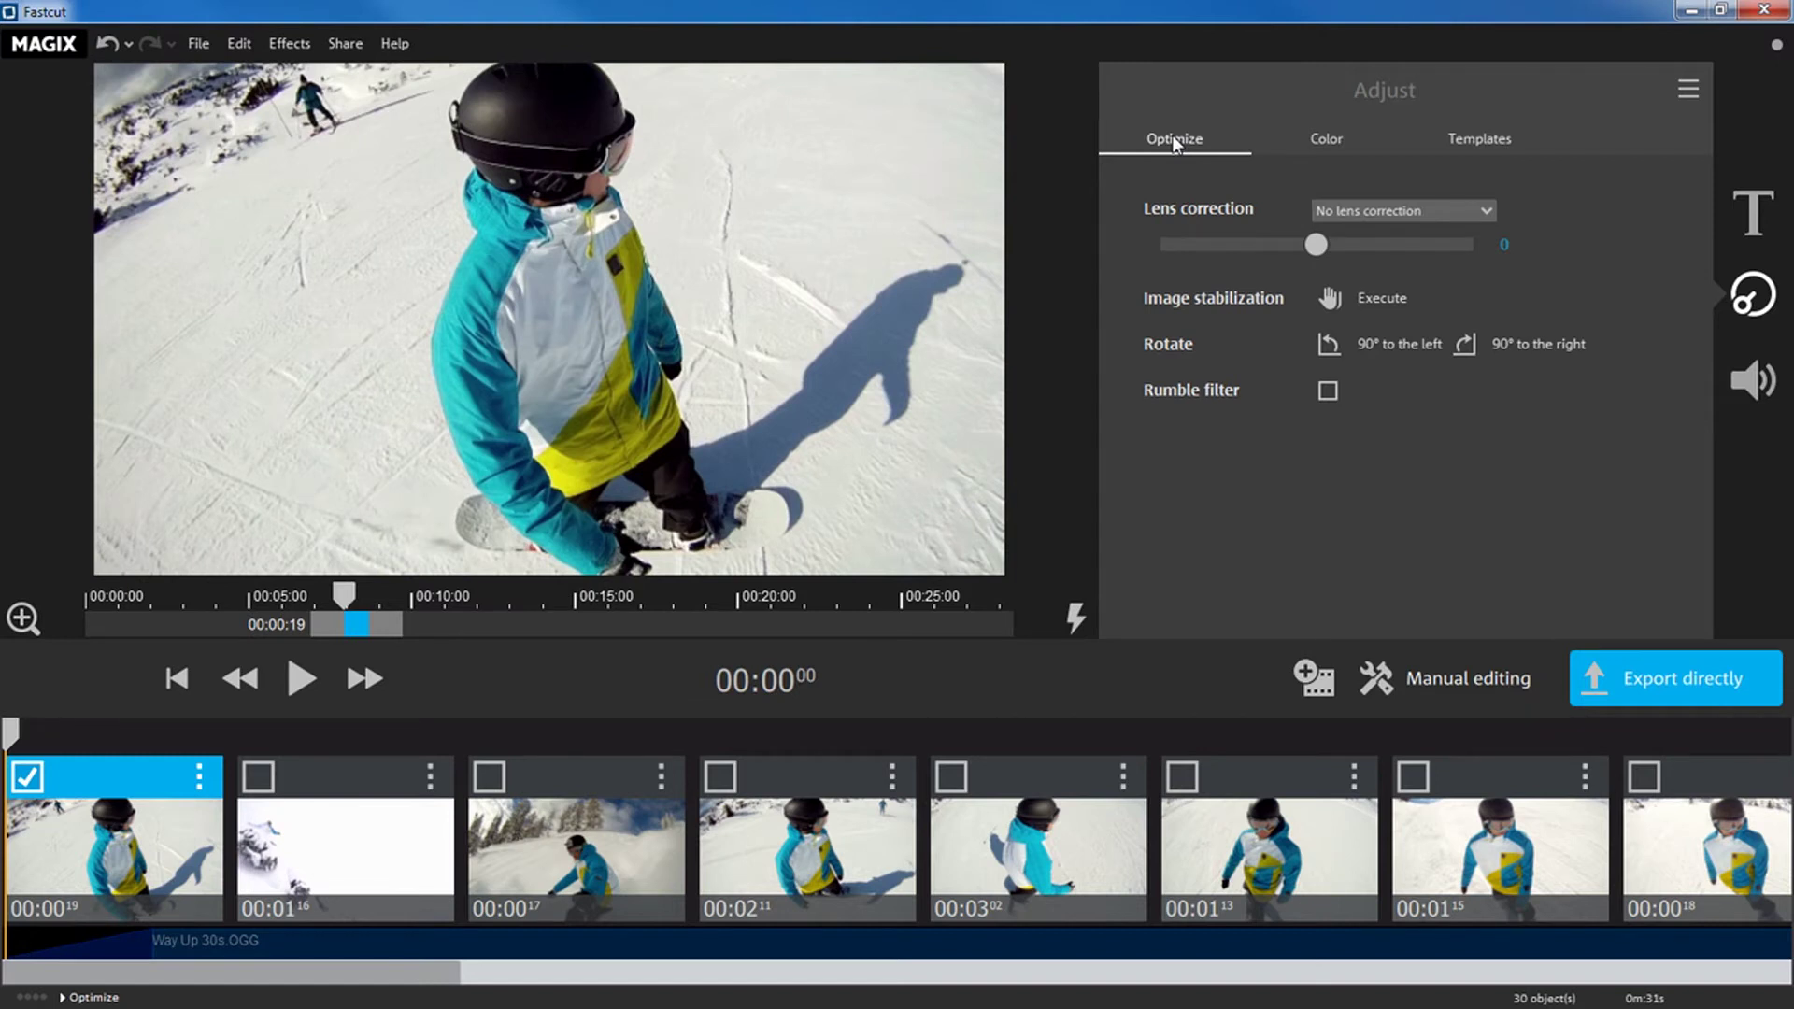
pyautogui.press('Right')
pyautogui.press('Right')
pyautogui.press('Right')
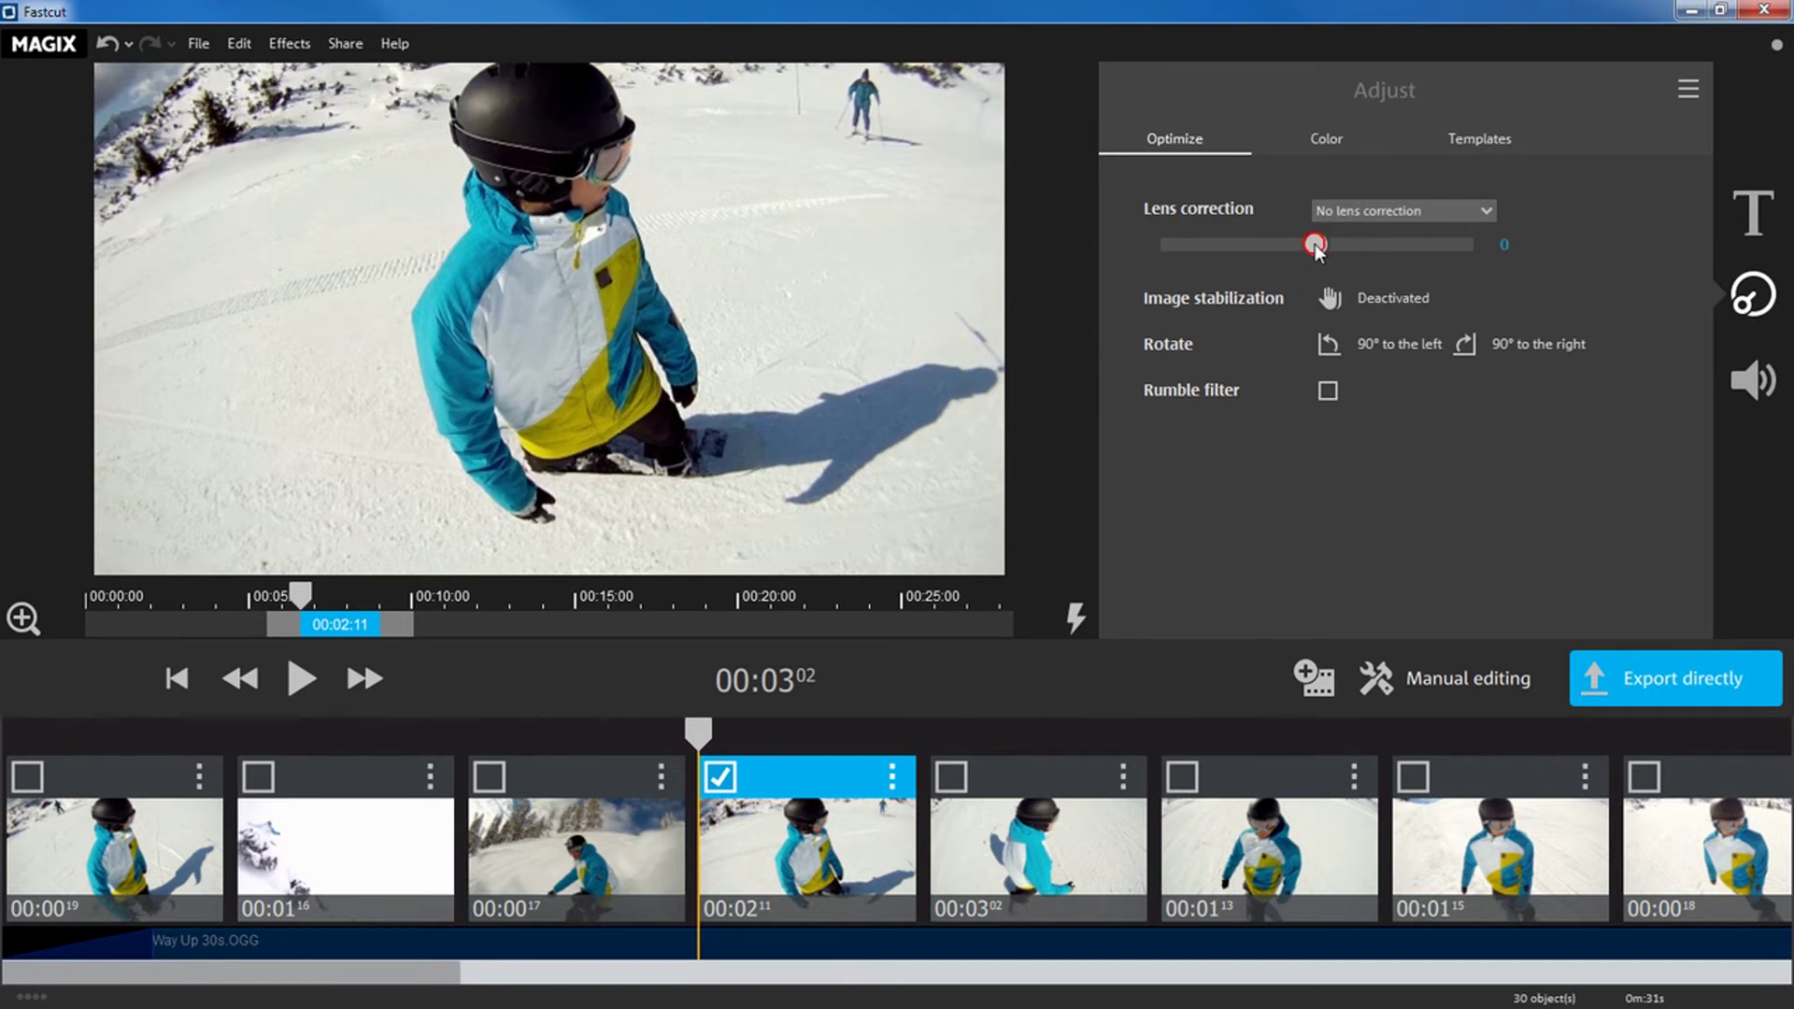
pyautogui.moveTo(1314, 245); pyautogui.dragTo(1267, 251)
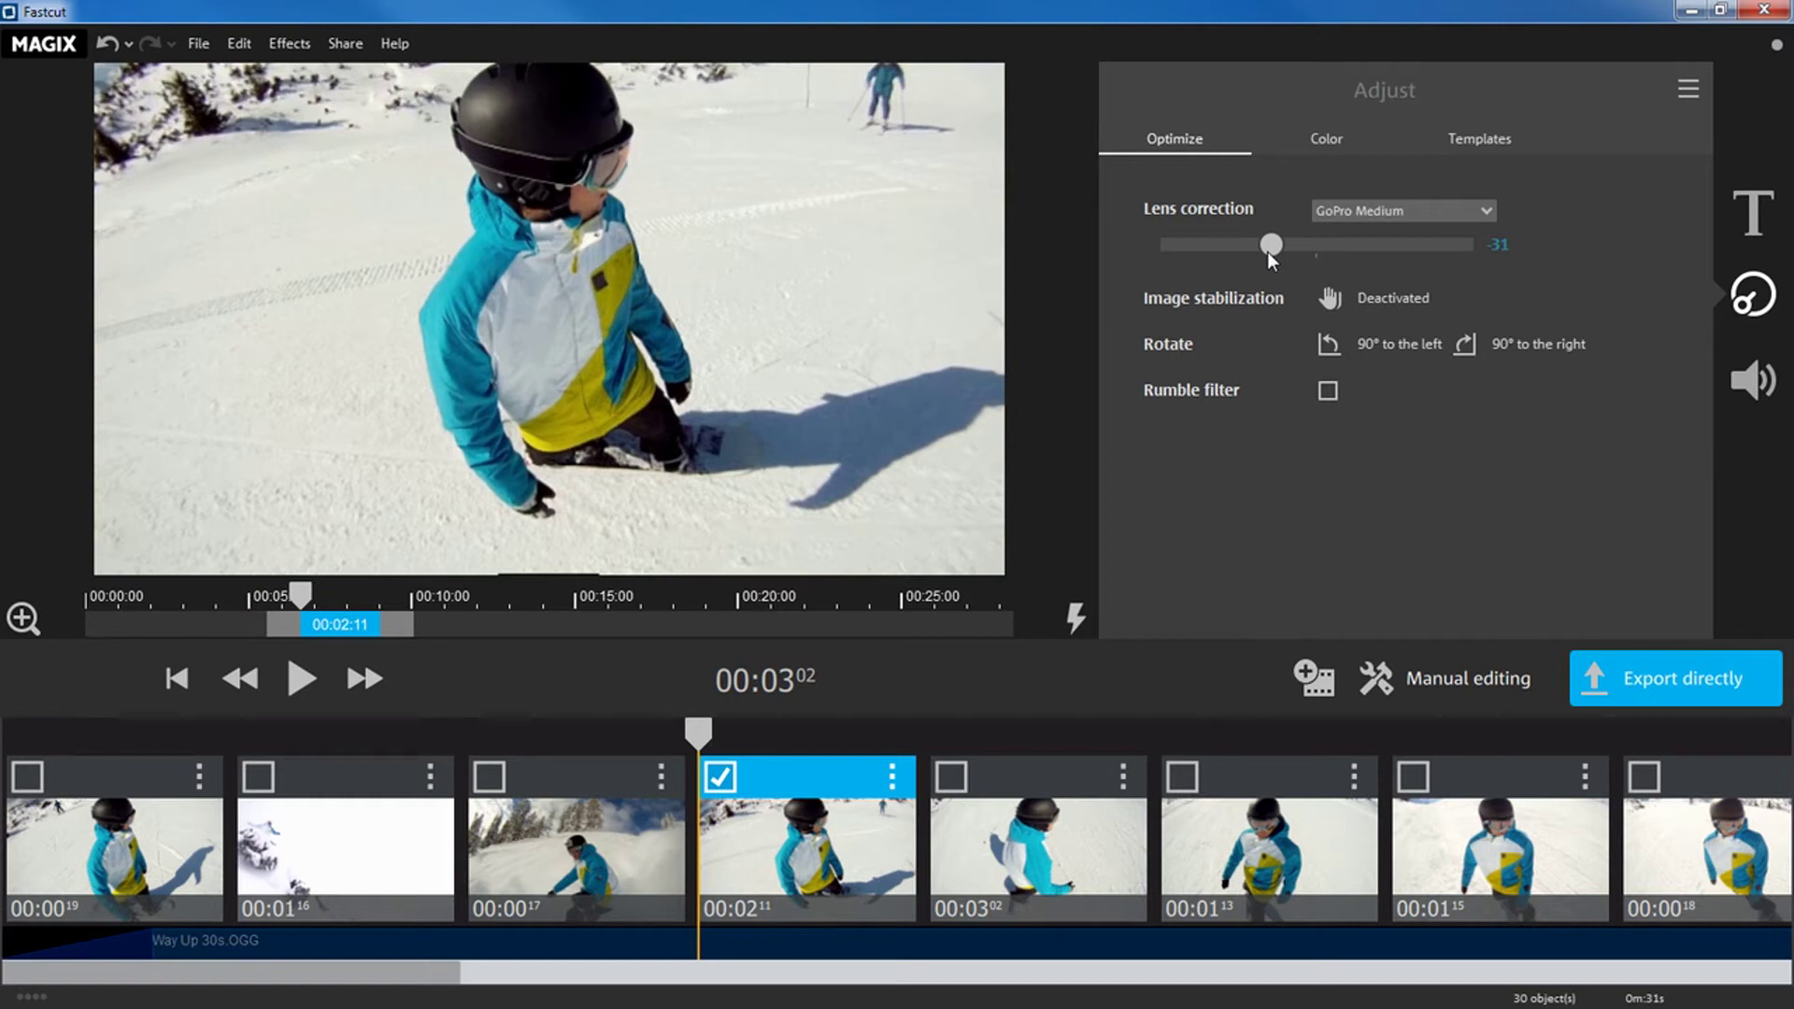
pyautogui.click(1421, 215)
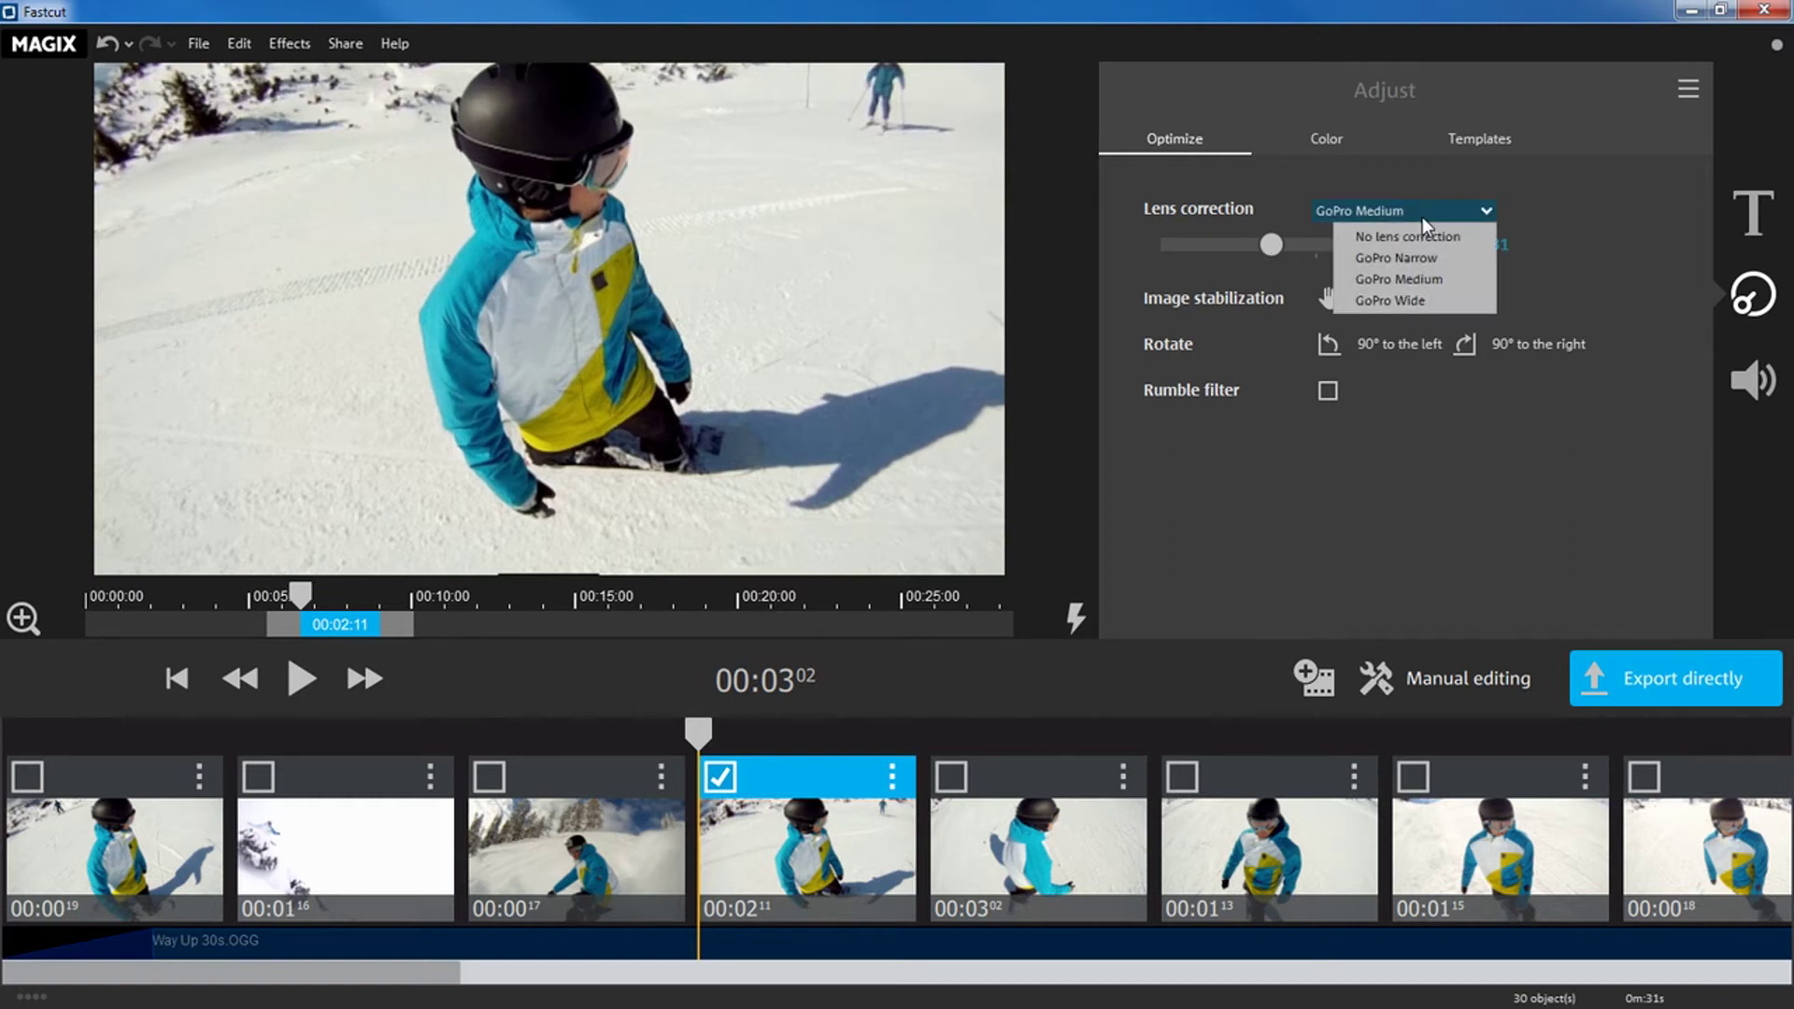
pyautogui.click(1421, 299)
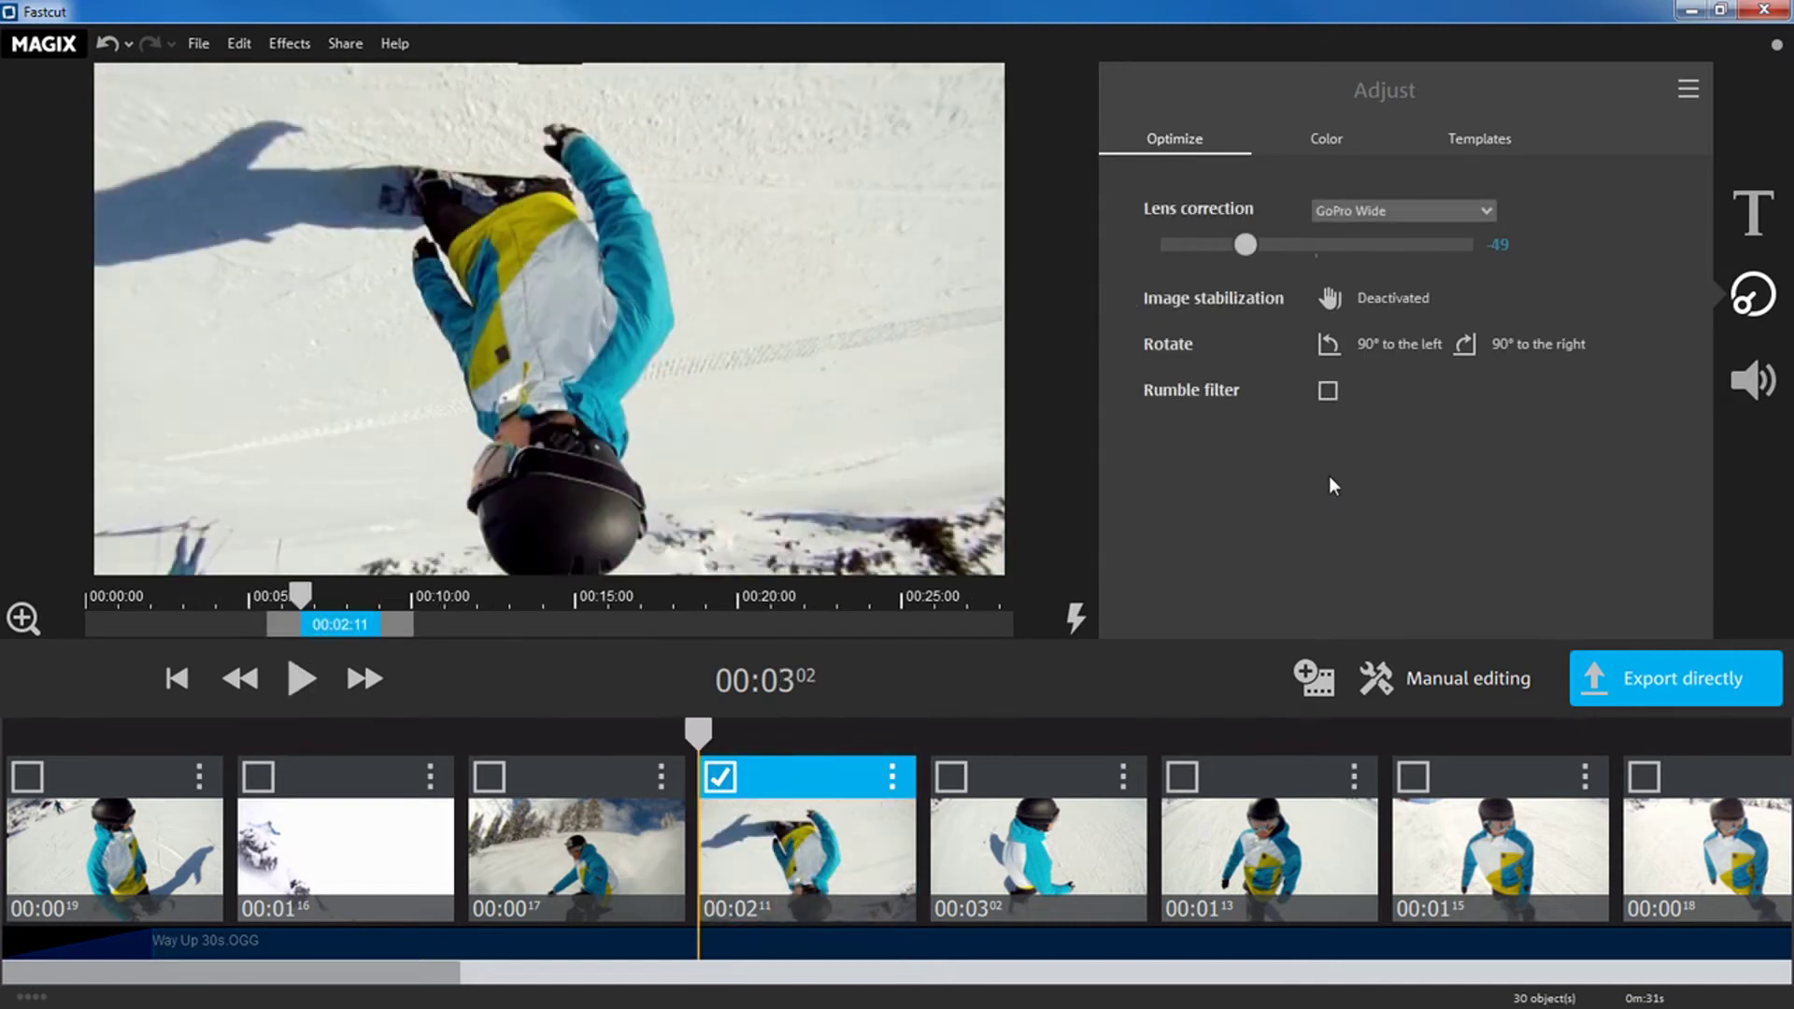
pyautogui.click(1529, 344)
pyautogui.click(1528, 344)
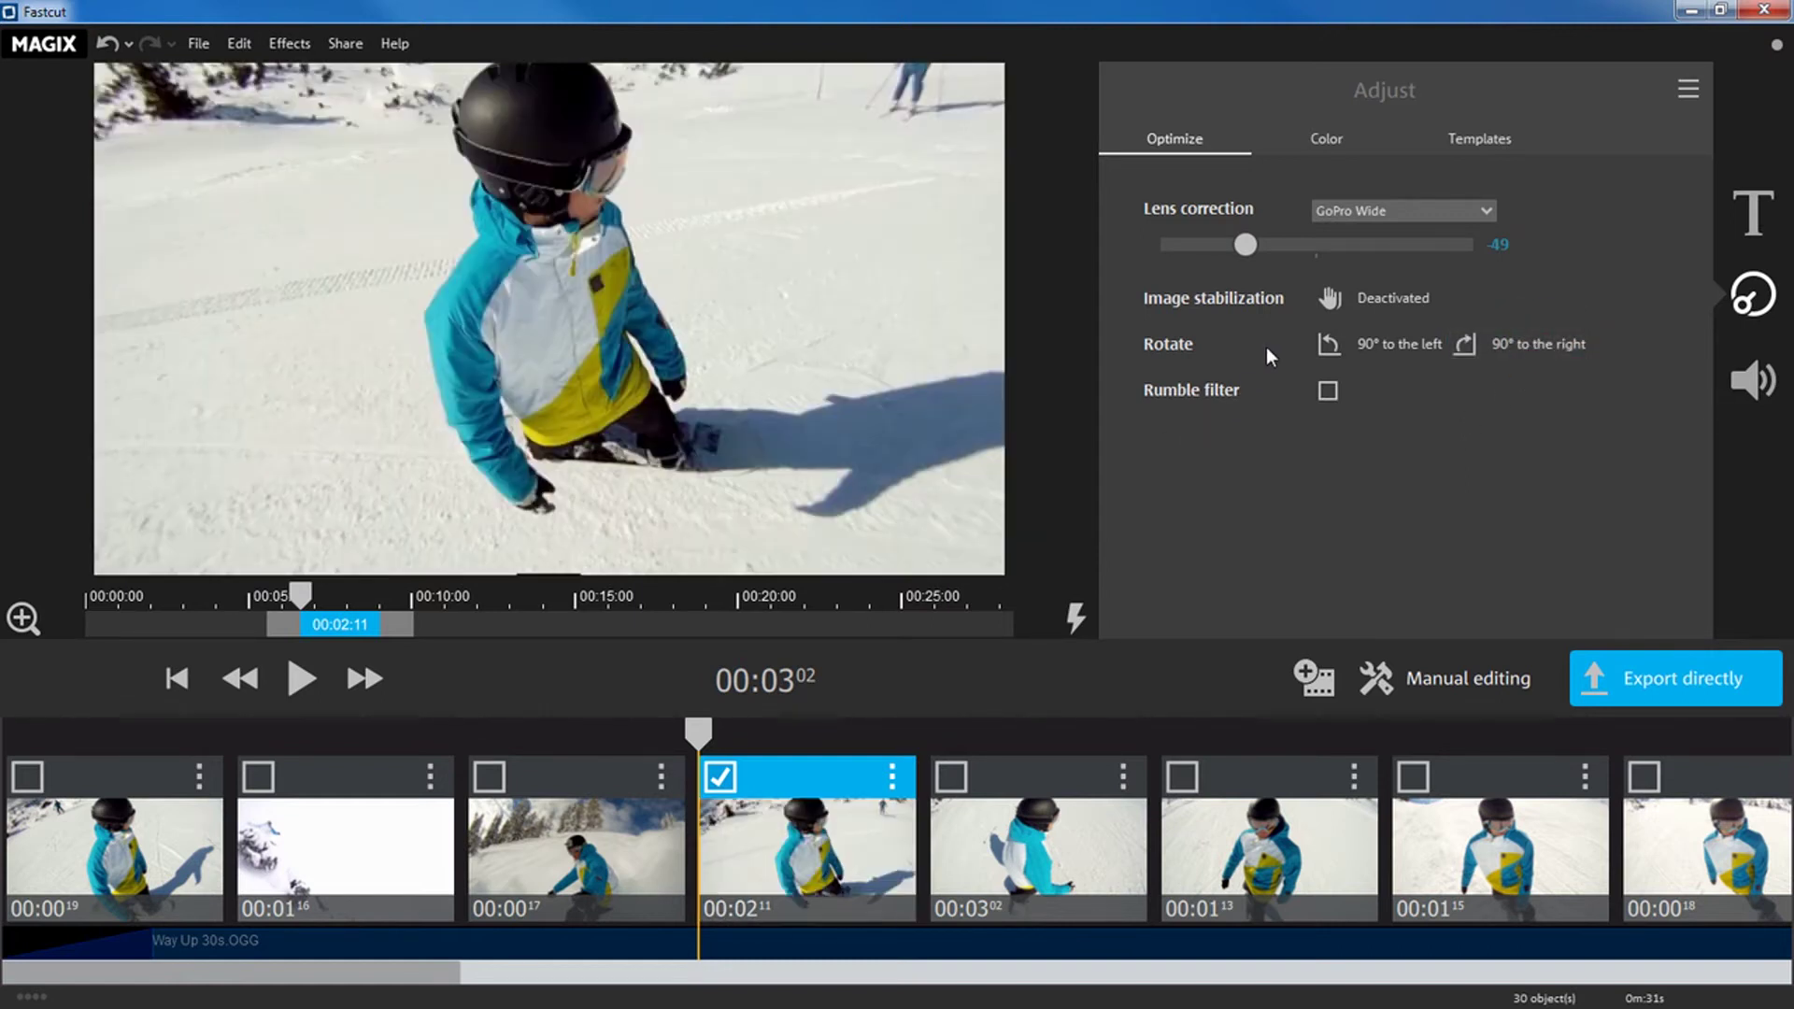
# - Set the clip's brightness -11, contrast 60, saturation 15, backlight 19 and shift its hue
pyautogui.click(1334, 143)
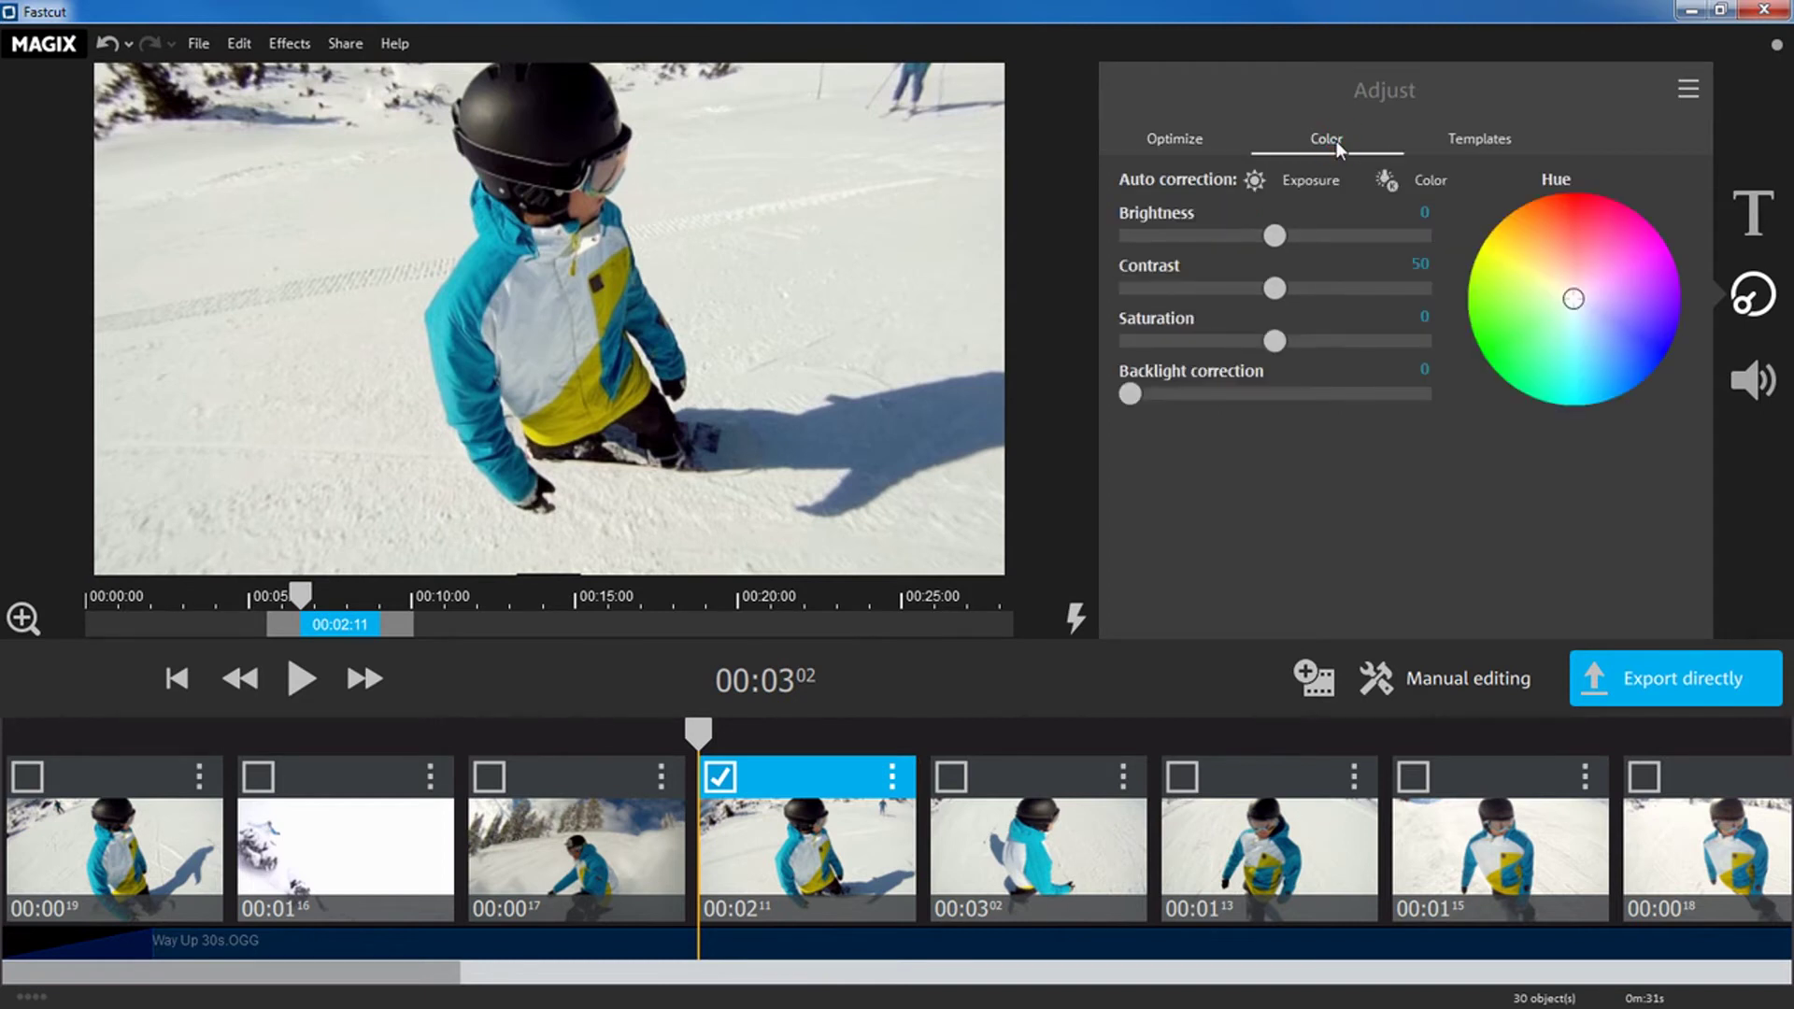
pyautogui.moveTo(1276, 234)
pyautogui.mouseDown()
pyautogui.moveTo(1321, 233)
pyautogui.moveTo(1254, 237)
pyautogui.mouseUp()
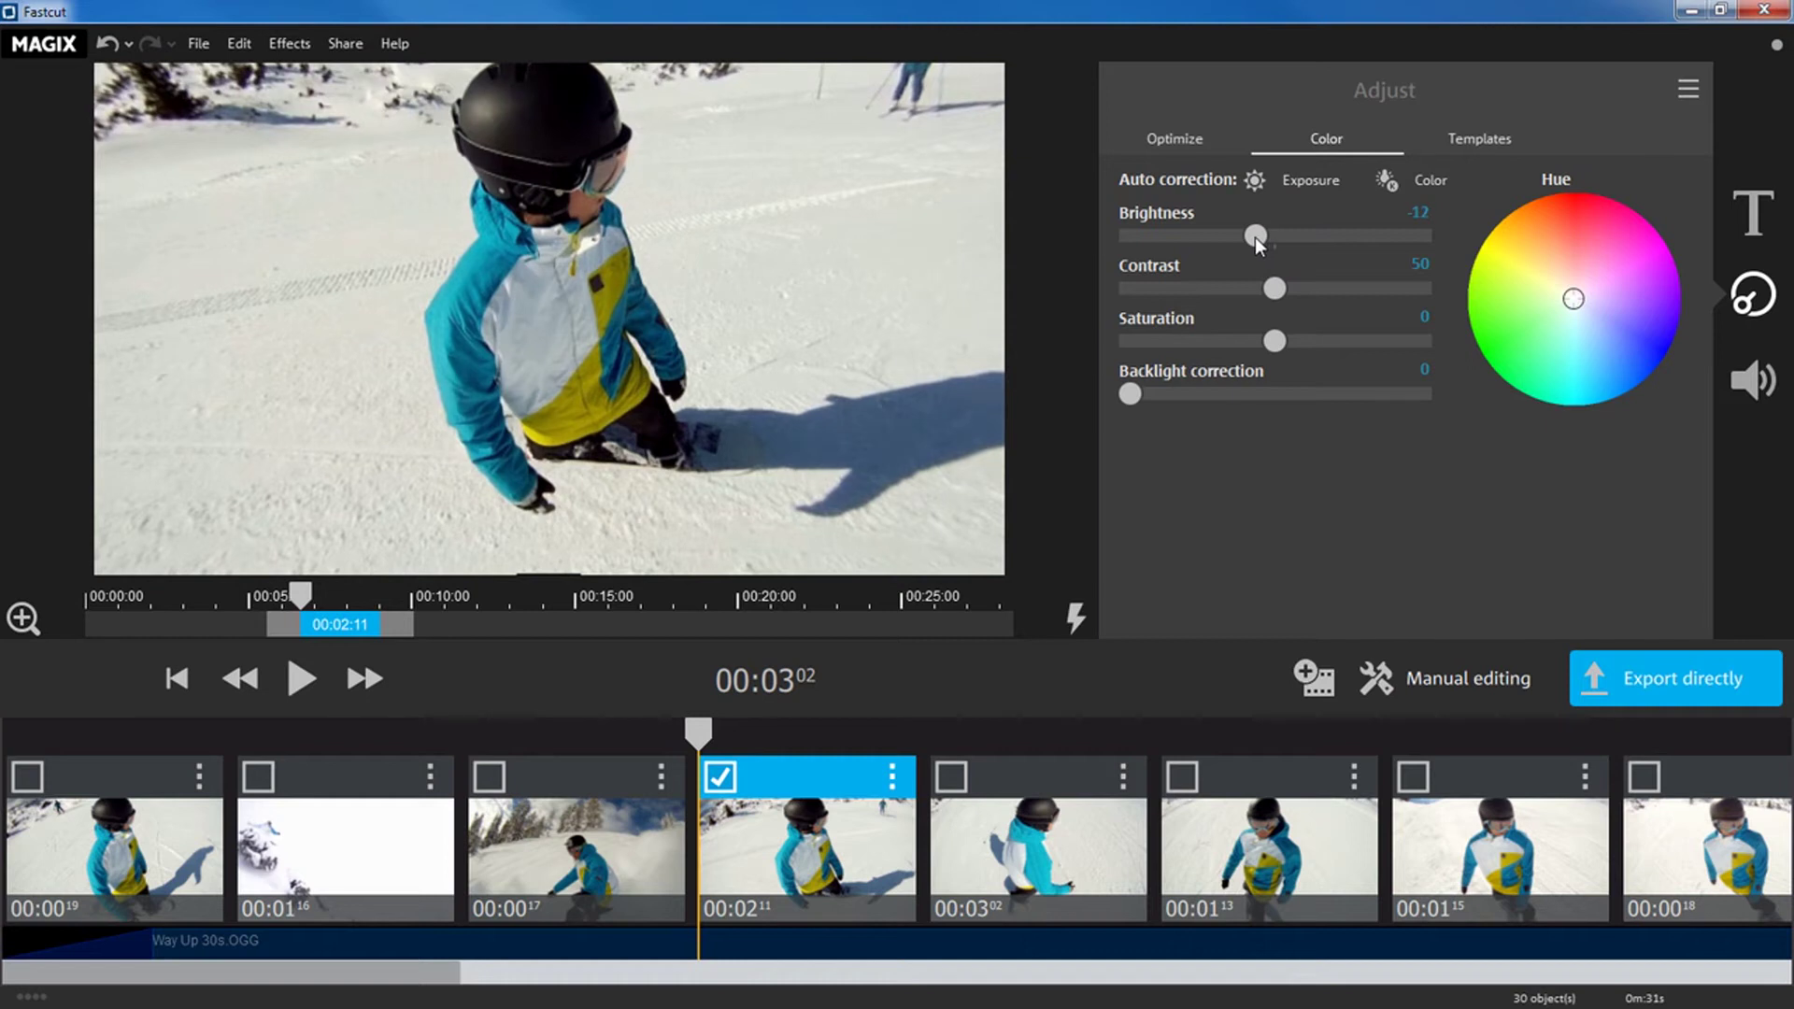
pyautogui.moveTo(1276, 297); pyautogui.dragTo(1296, 364)
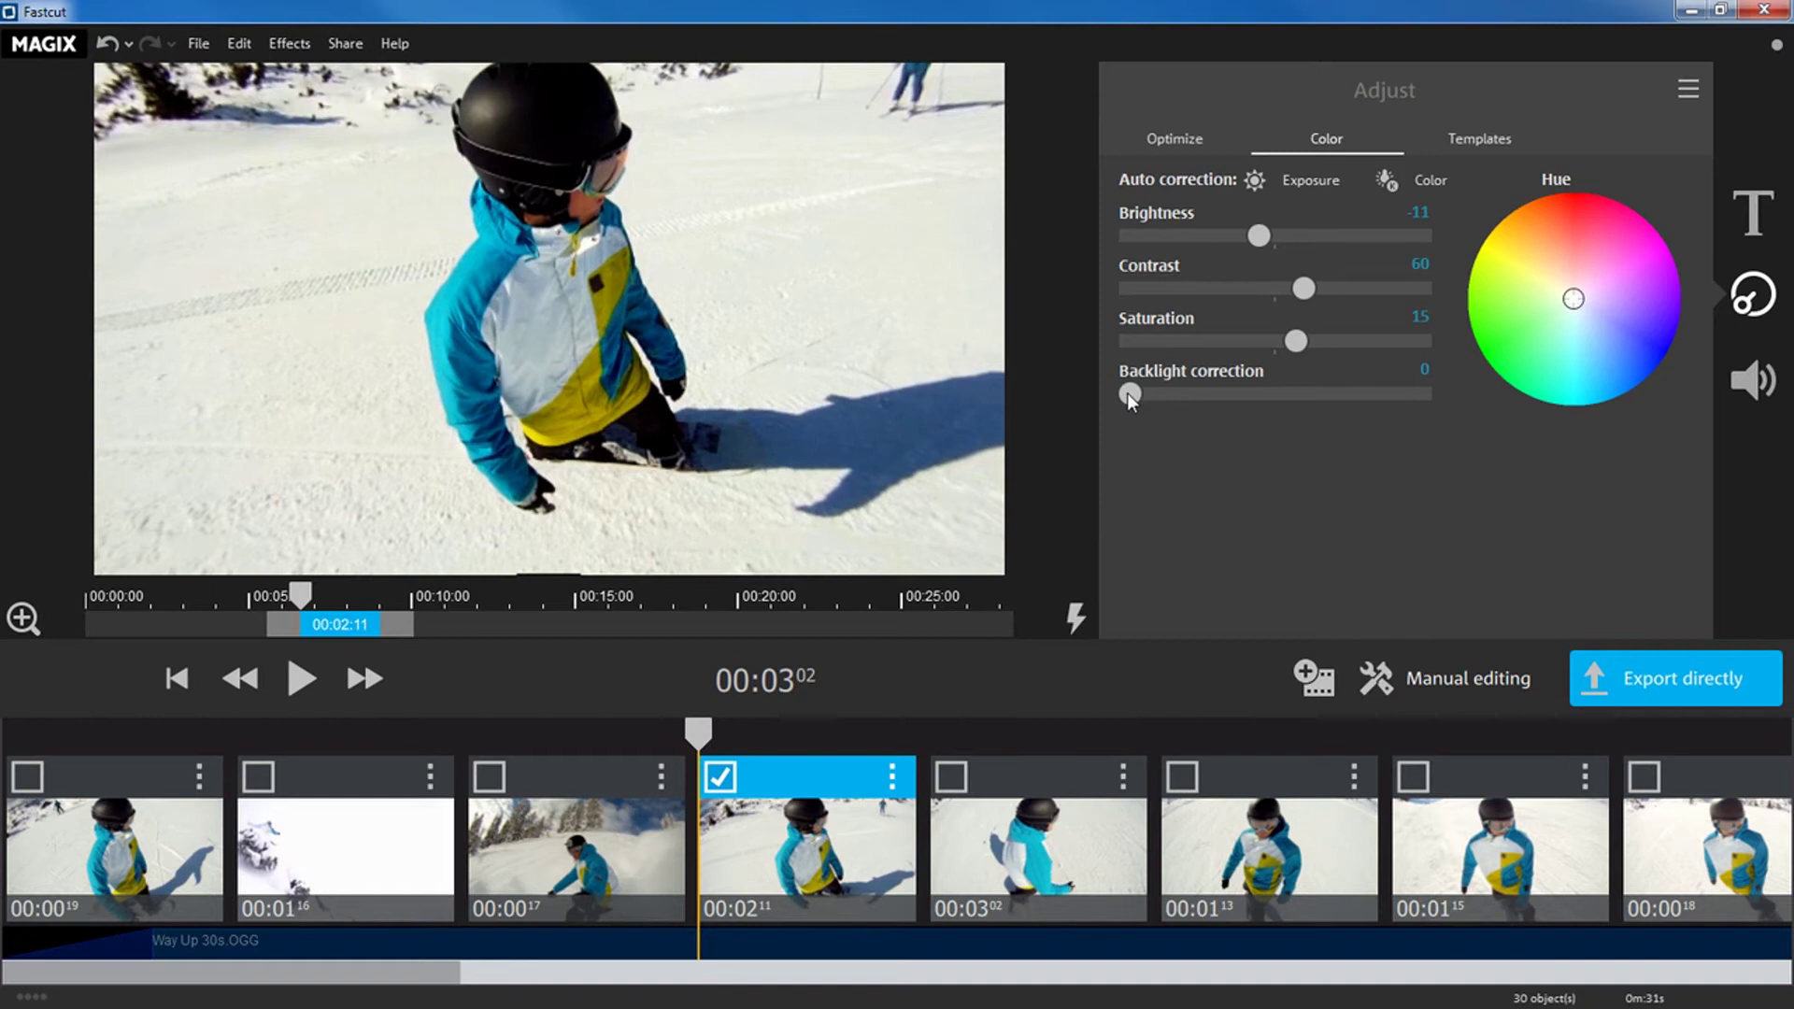
pyautogui.moveTo(1129, 397); pyautogui.dragTo(1191, 393)
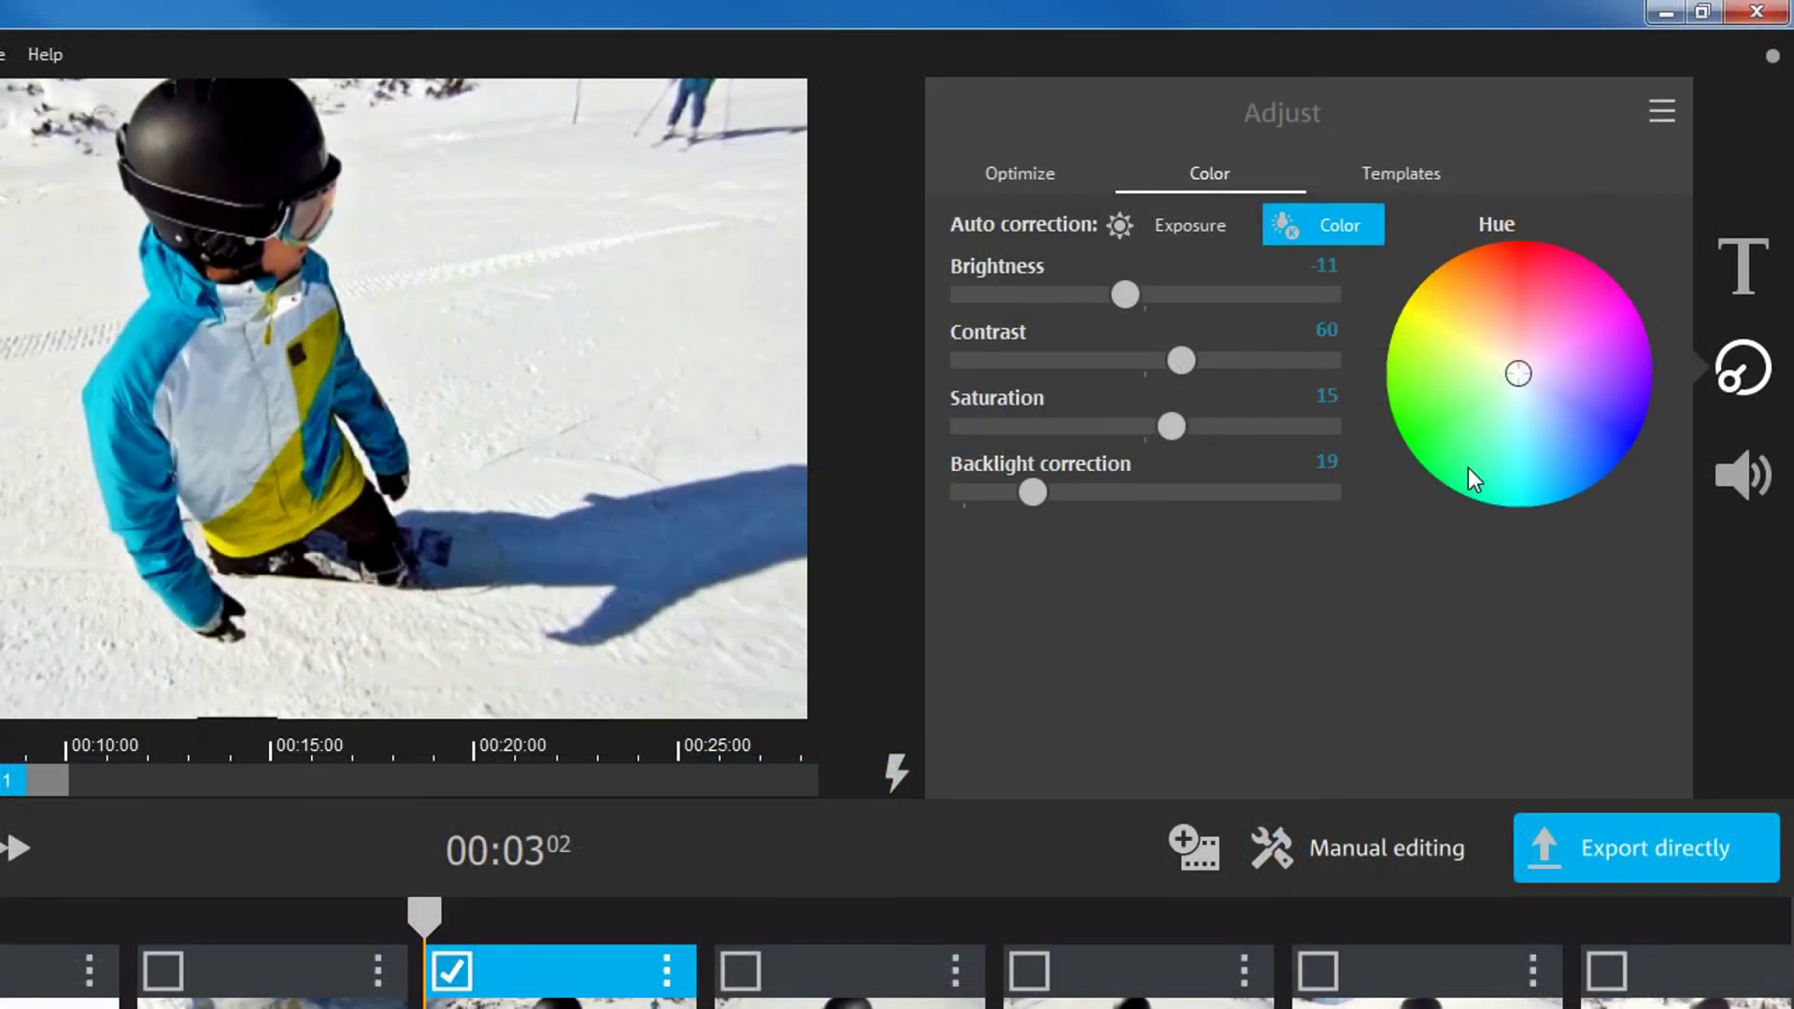
pyautogui.moveTo(1515, 372); pyautogui.dragTo(1591, 398)
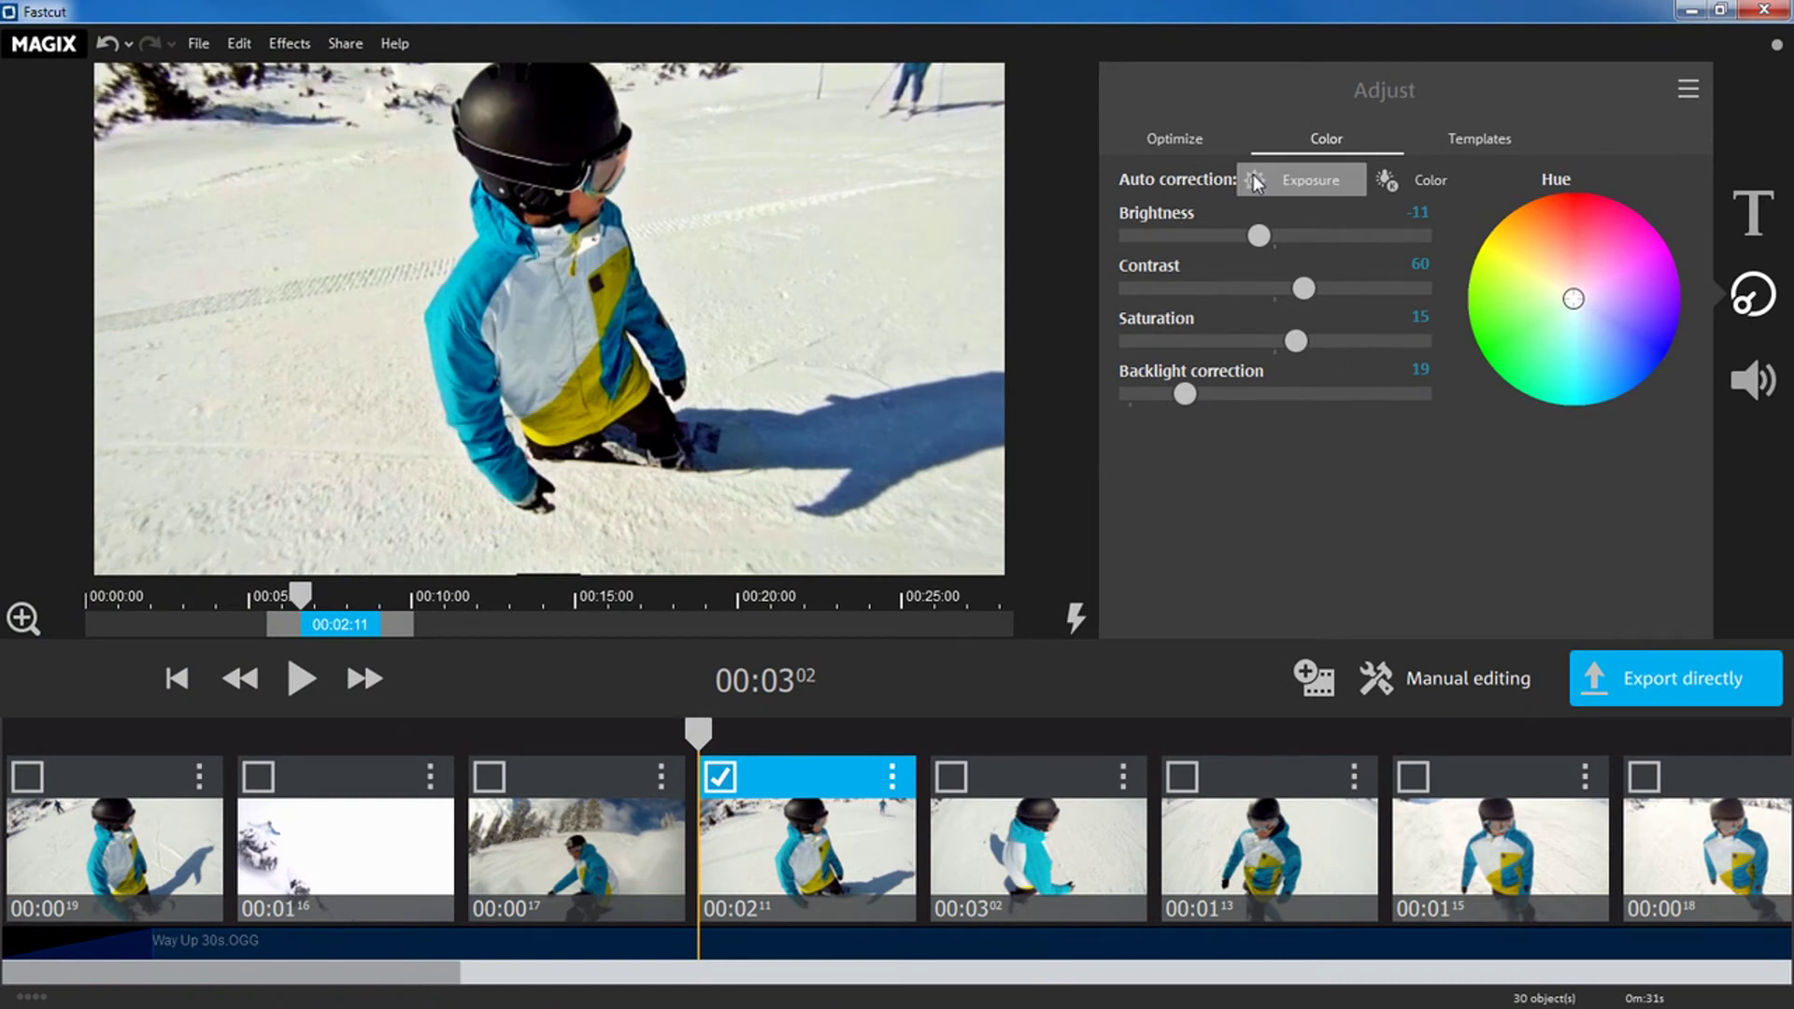
# - Apply automatic exposure and colour correction, then bring up the effect templates
pyautogui.click(1300, 178)
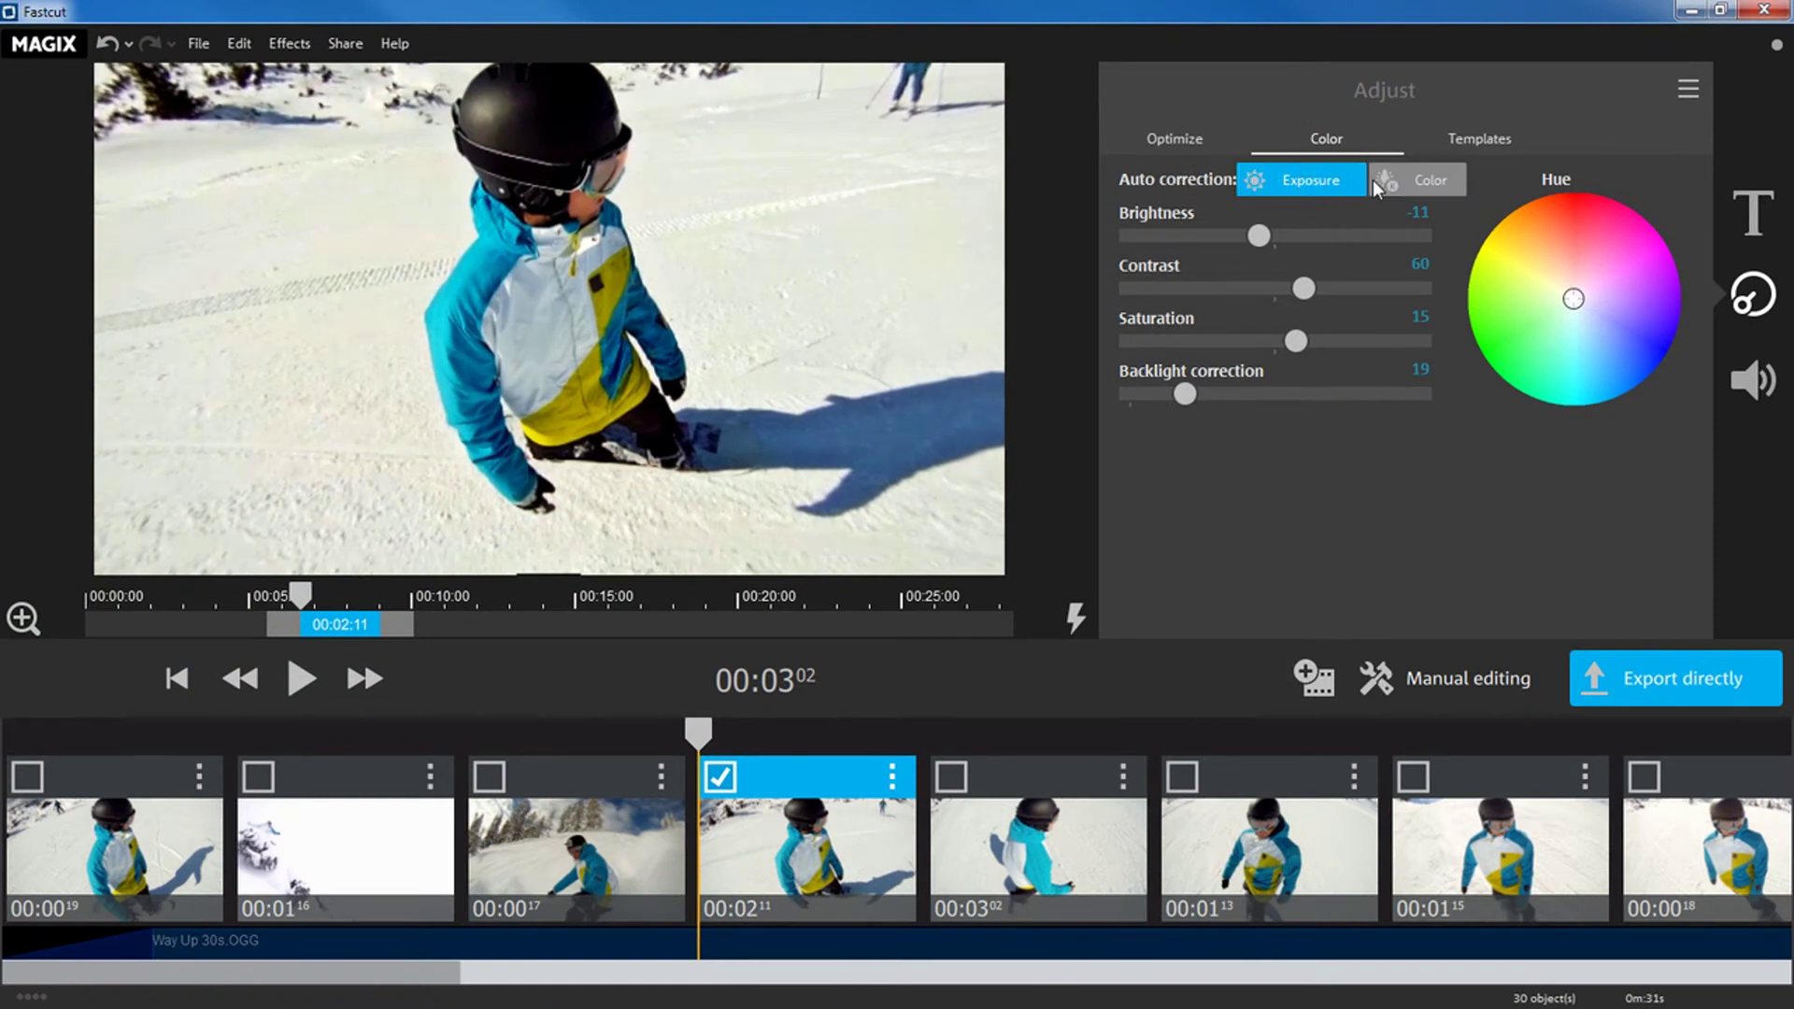
pyautogui.click(1435, 181)
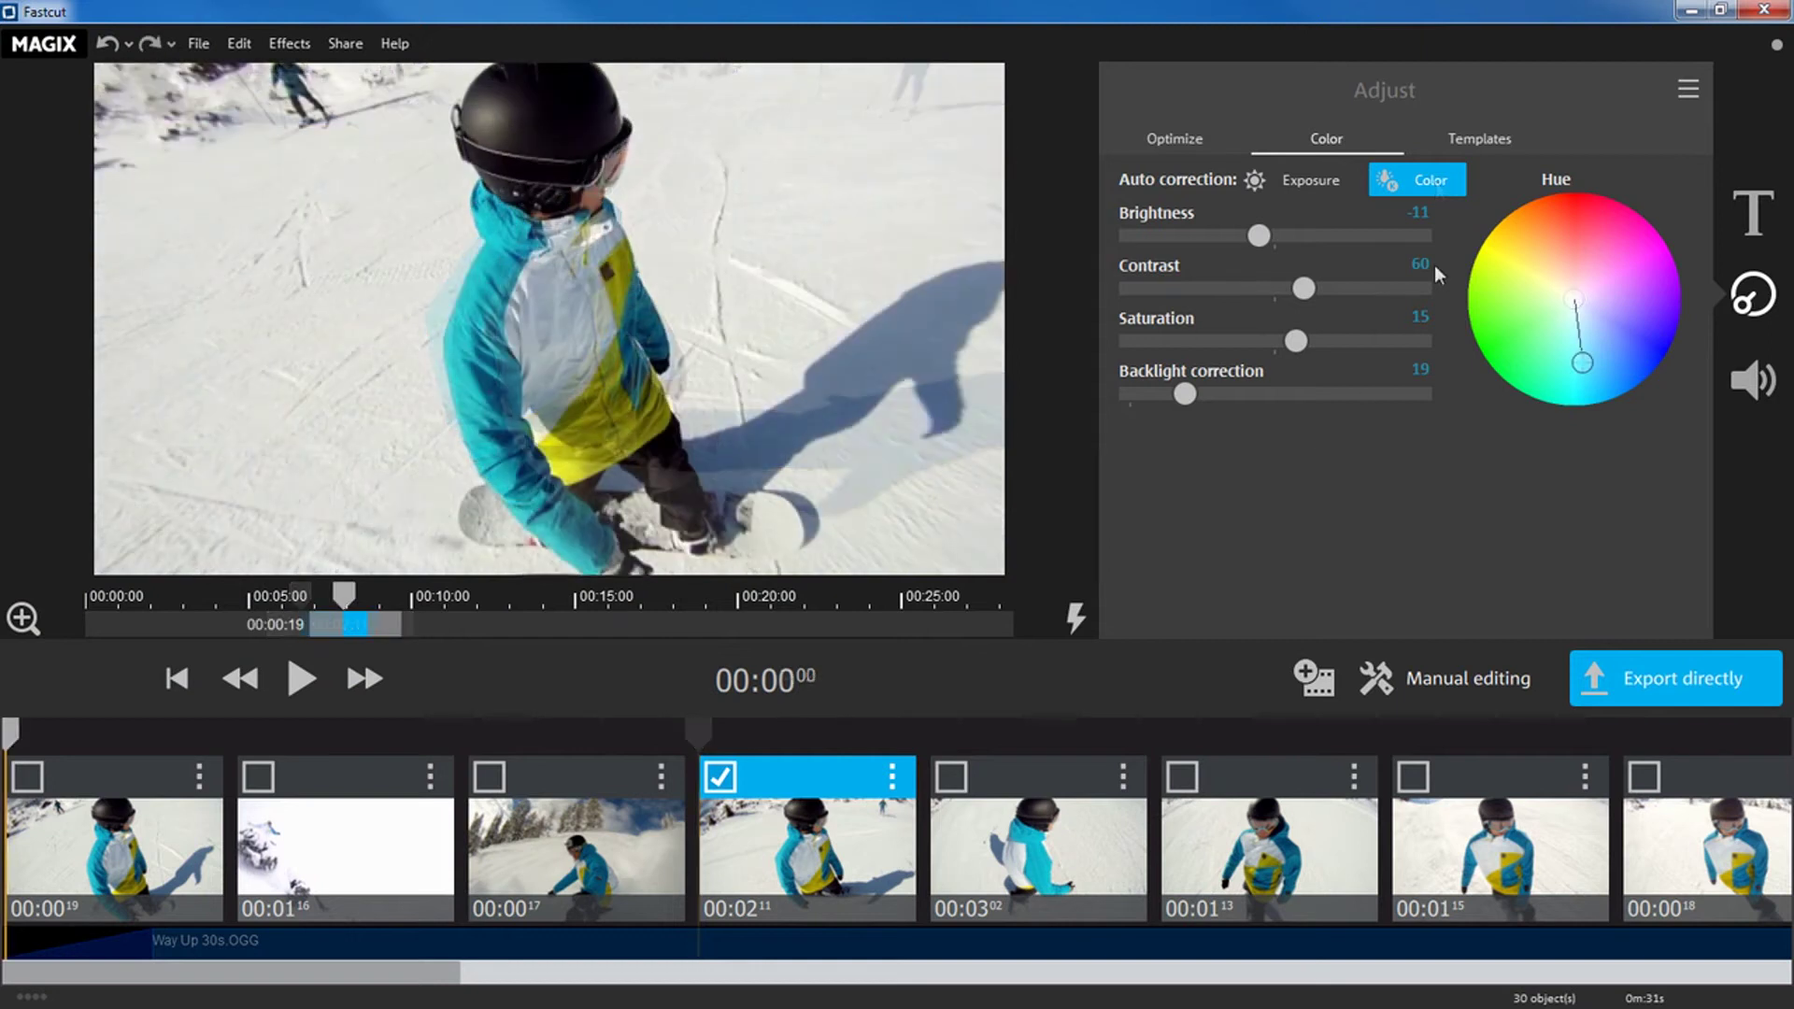
pyautogui.click(1469, 142)
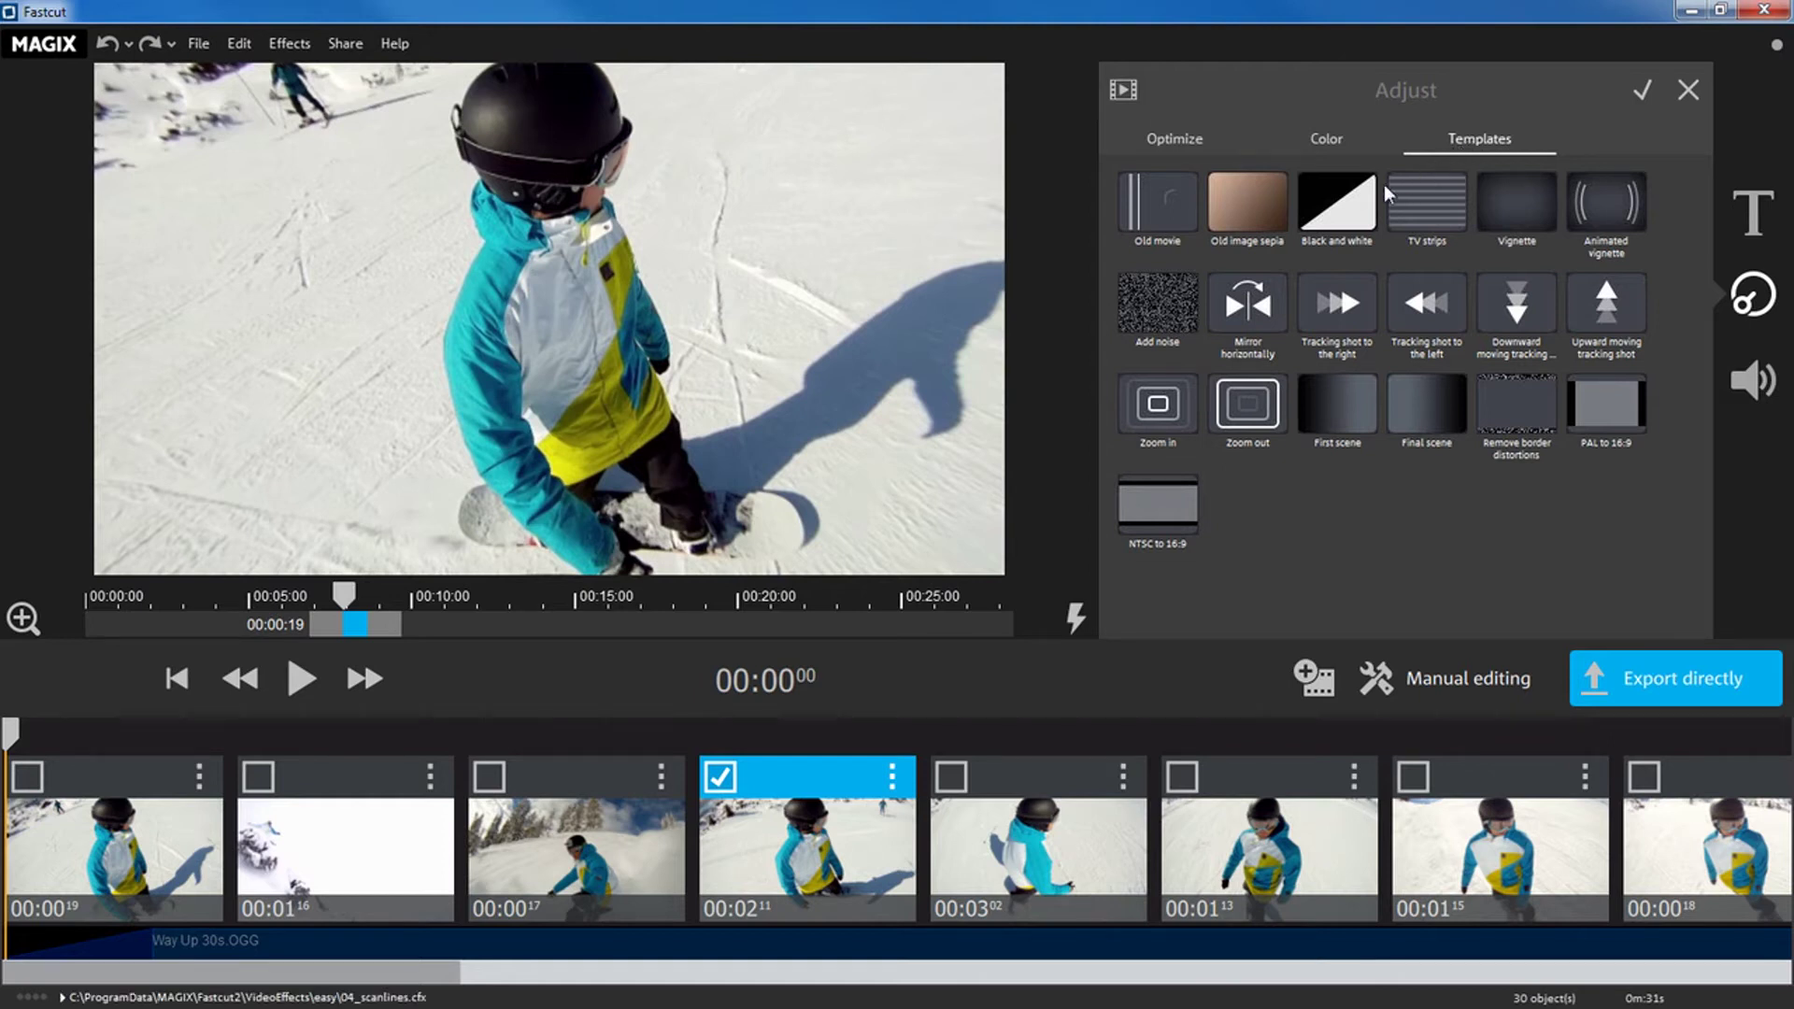
# - Drag the Old image sepia template onto a timeline clip
pyautogui.moveTo(1239, 199)
pyautogui.mouseDown()
pyautogui.moveTo(1054, 586)
pyautogui.moveTo(845, 827)
pyautogui.moveTo(813, 830)
pyautogui.mouseUp()
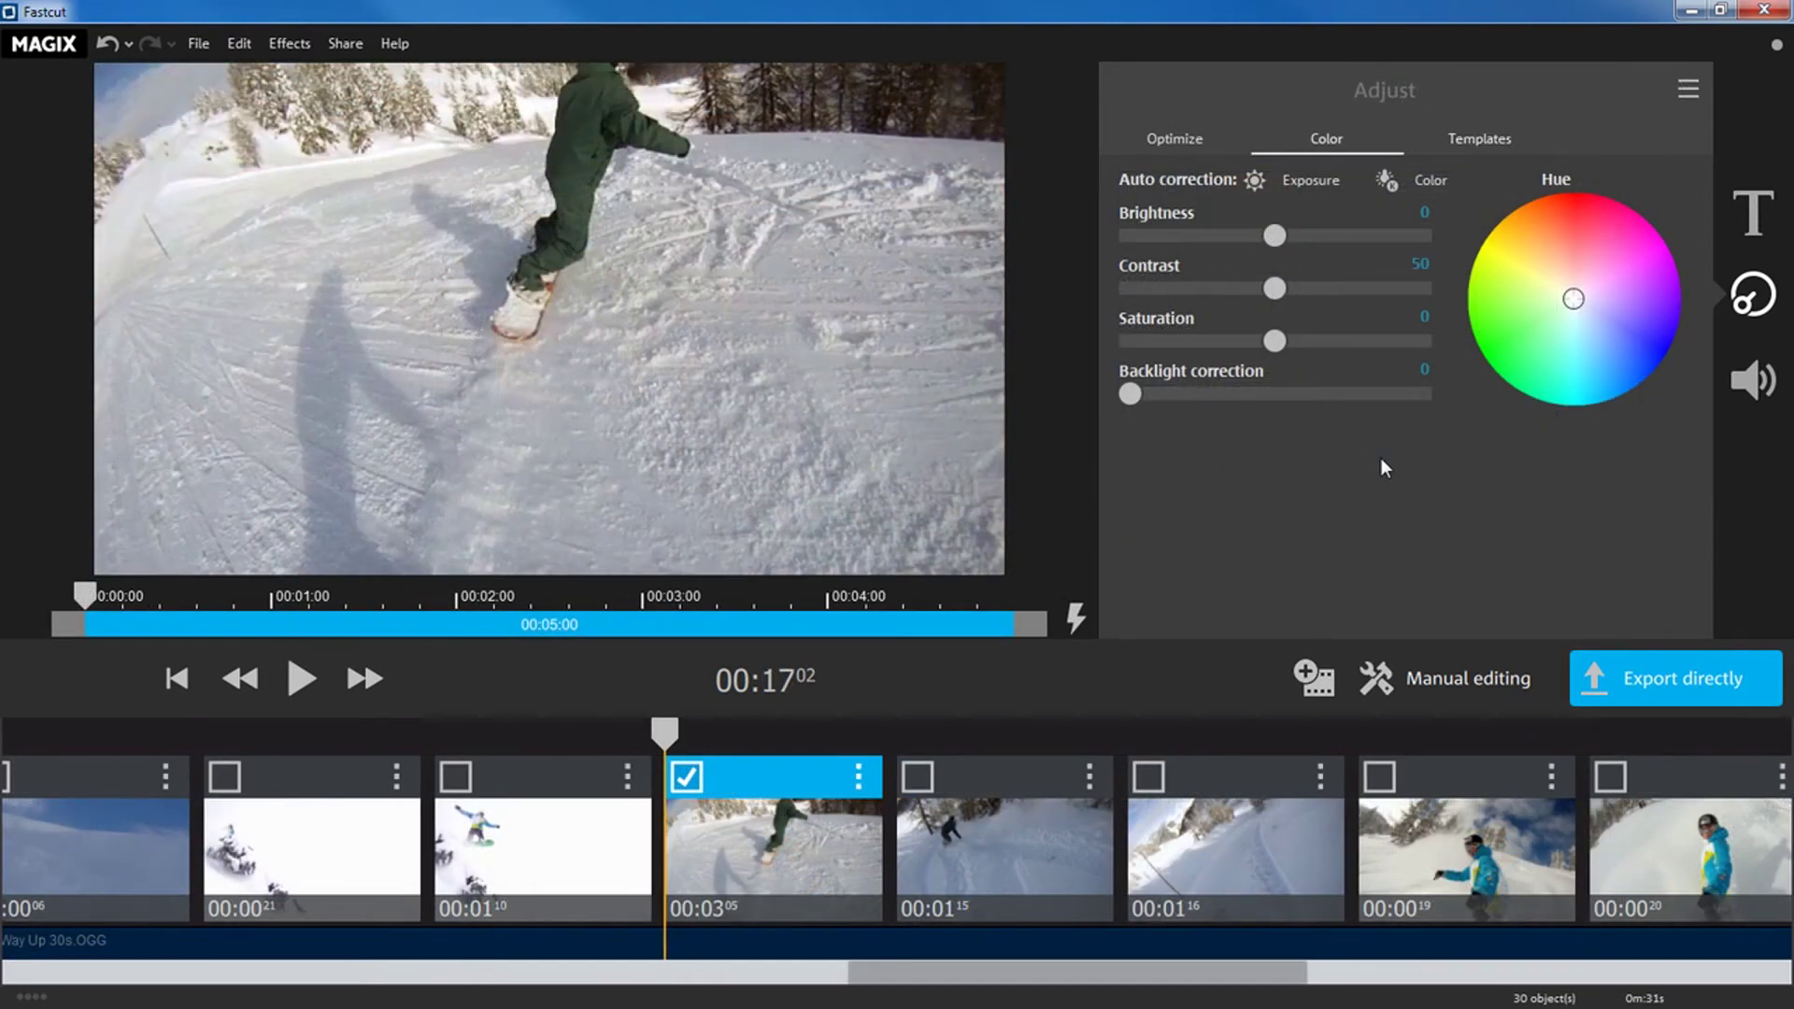
# - Add the title 'Snowboarding 2015', shorten it to 3 s and animate it from left to right
pyautogui.click(1748, 213)
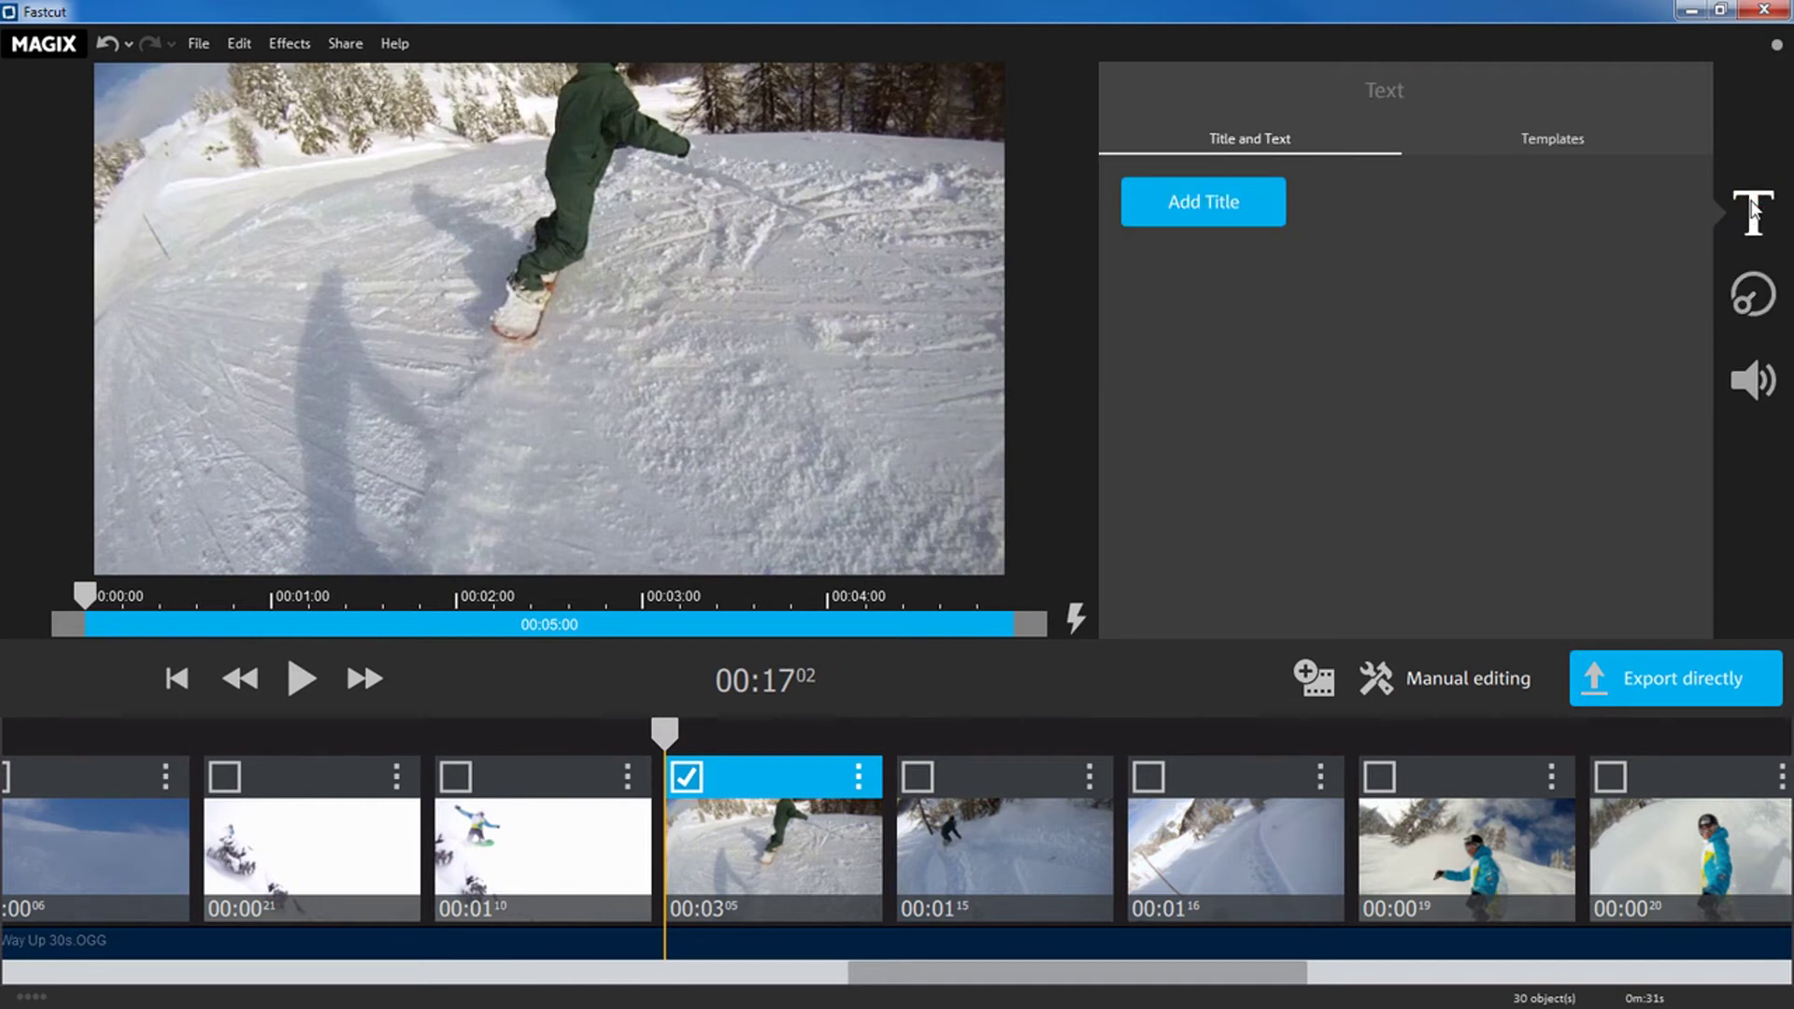
pyautogui.click(1205, 203)
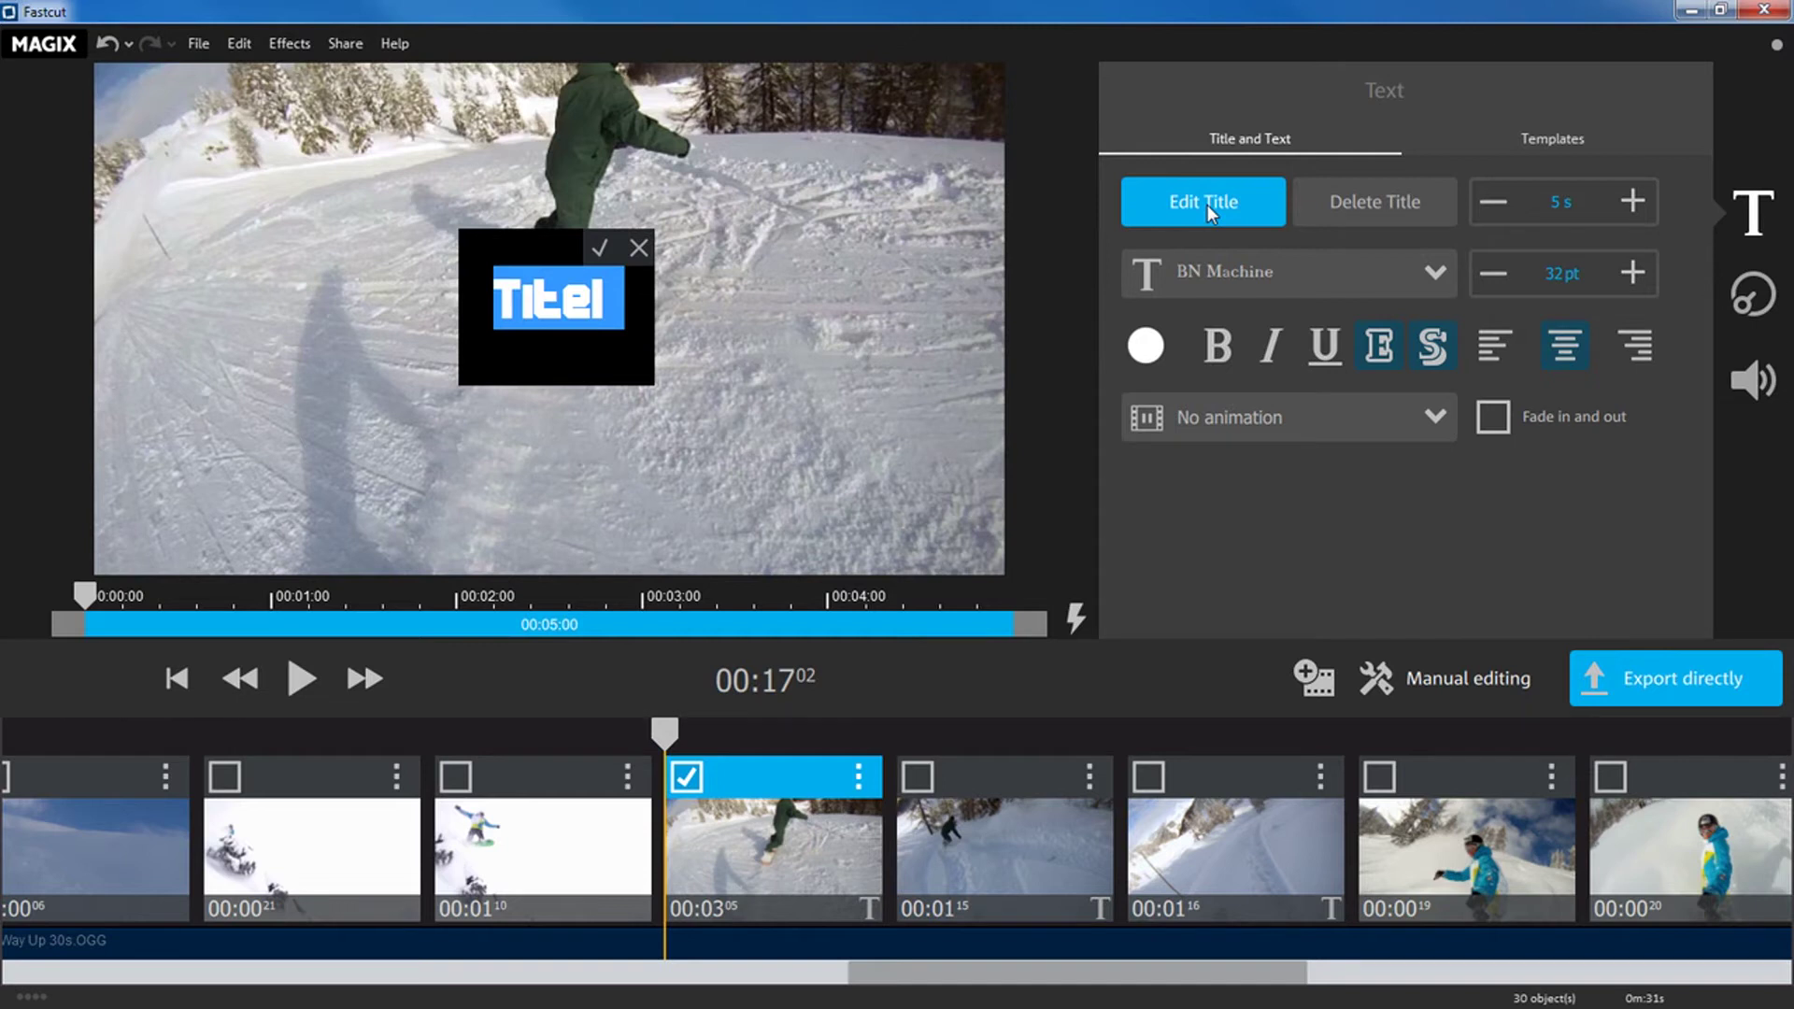
pyautogui.write('Snowboardin')
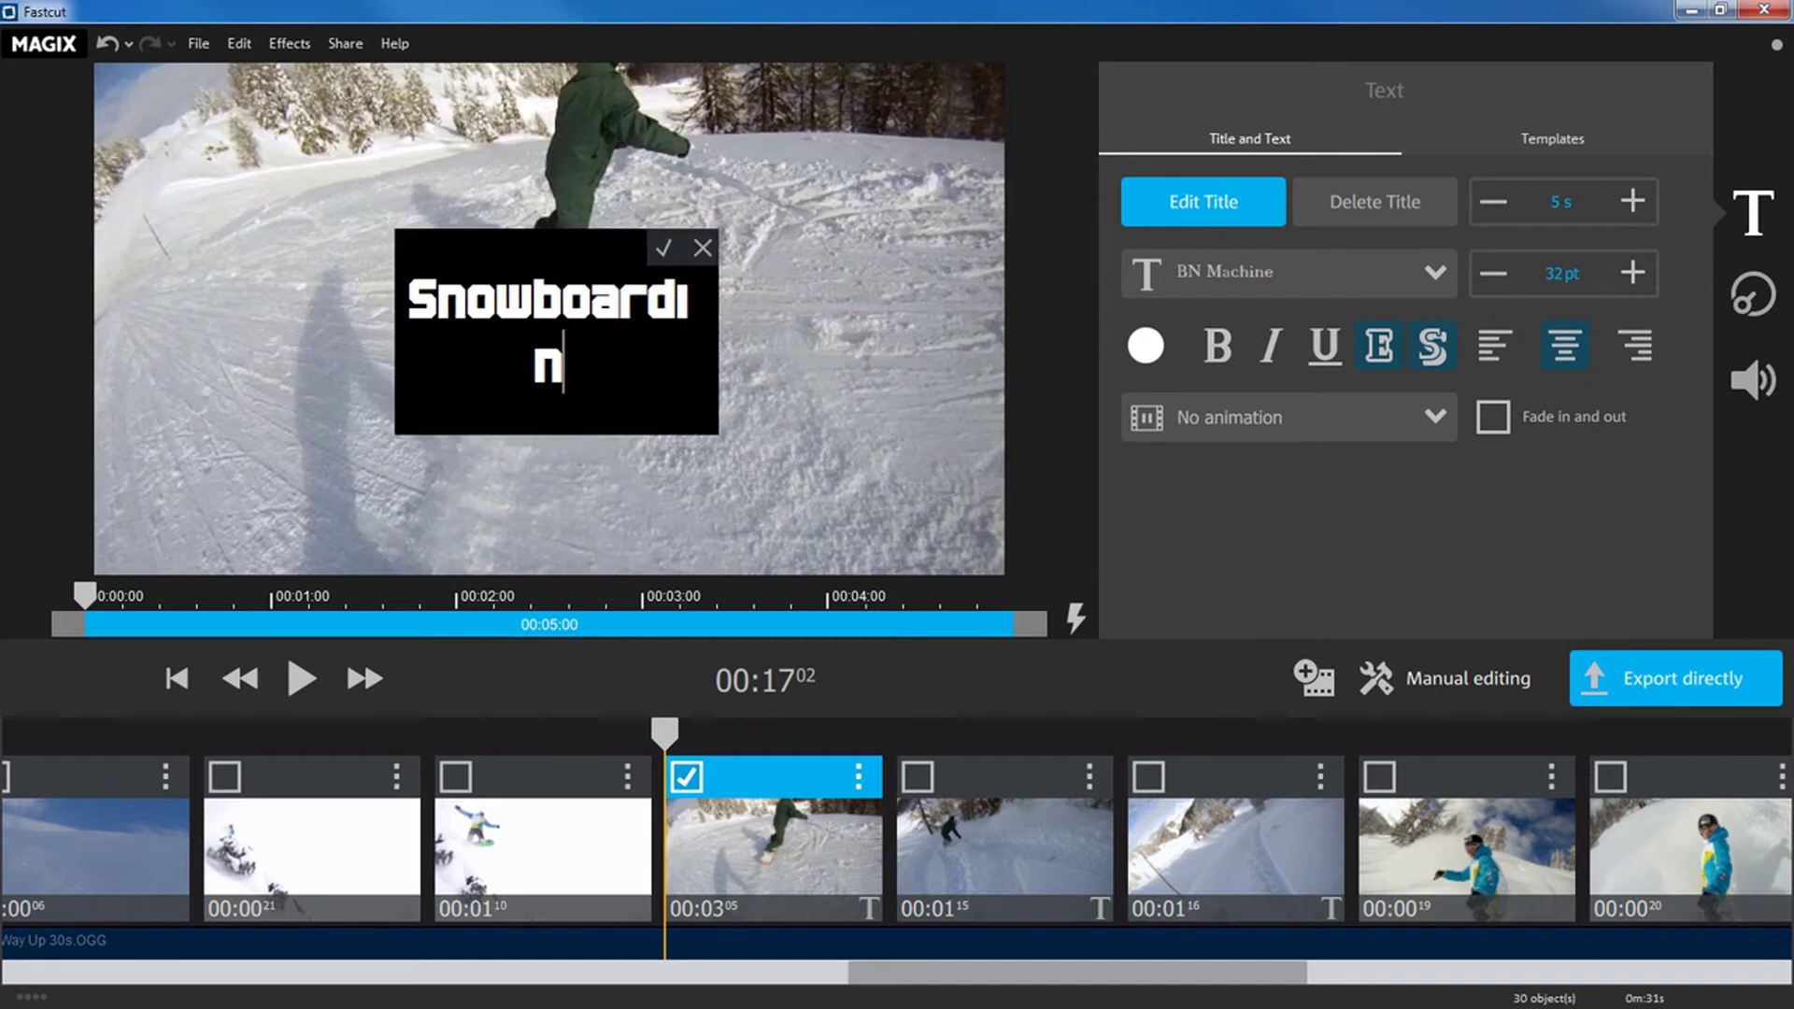
pyautogui.write('g 2015')
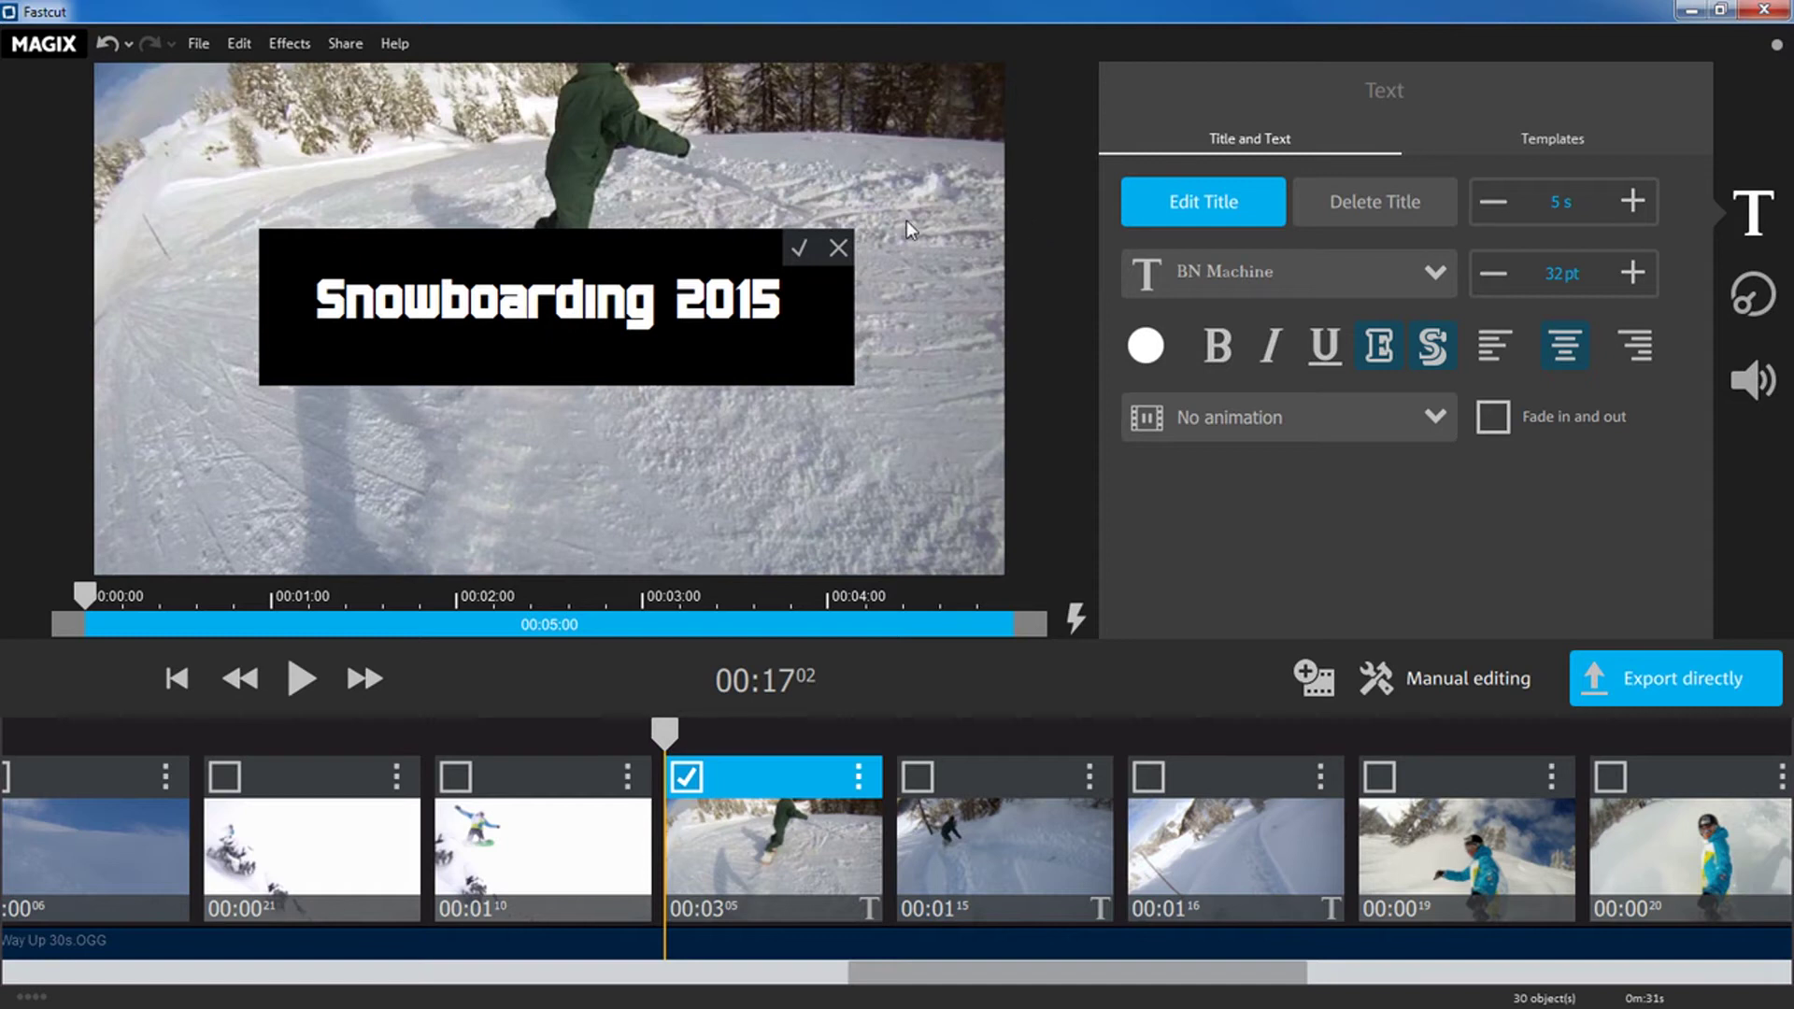
pyautogui.click(797, 245)
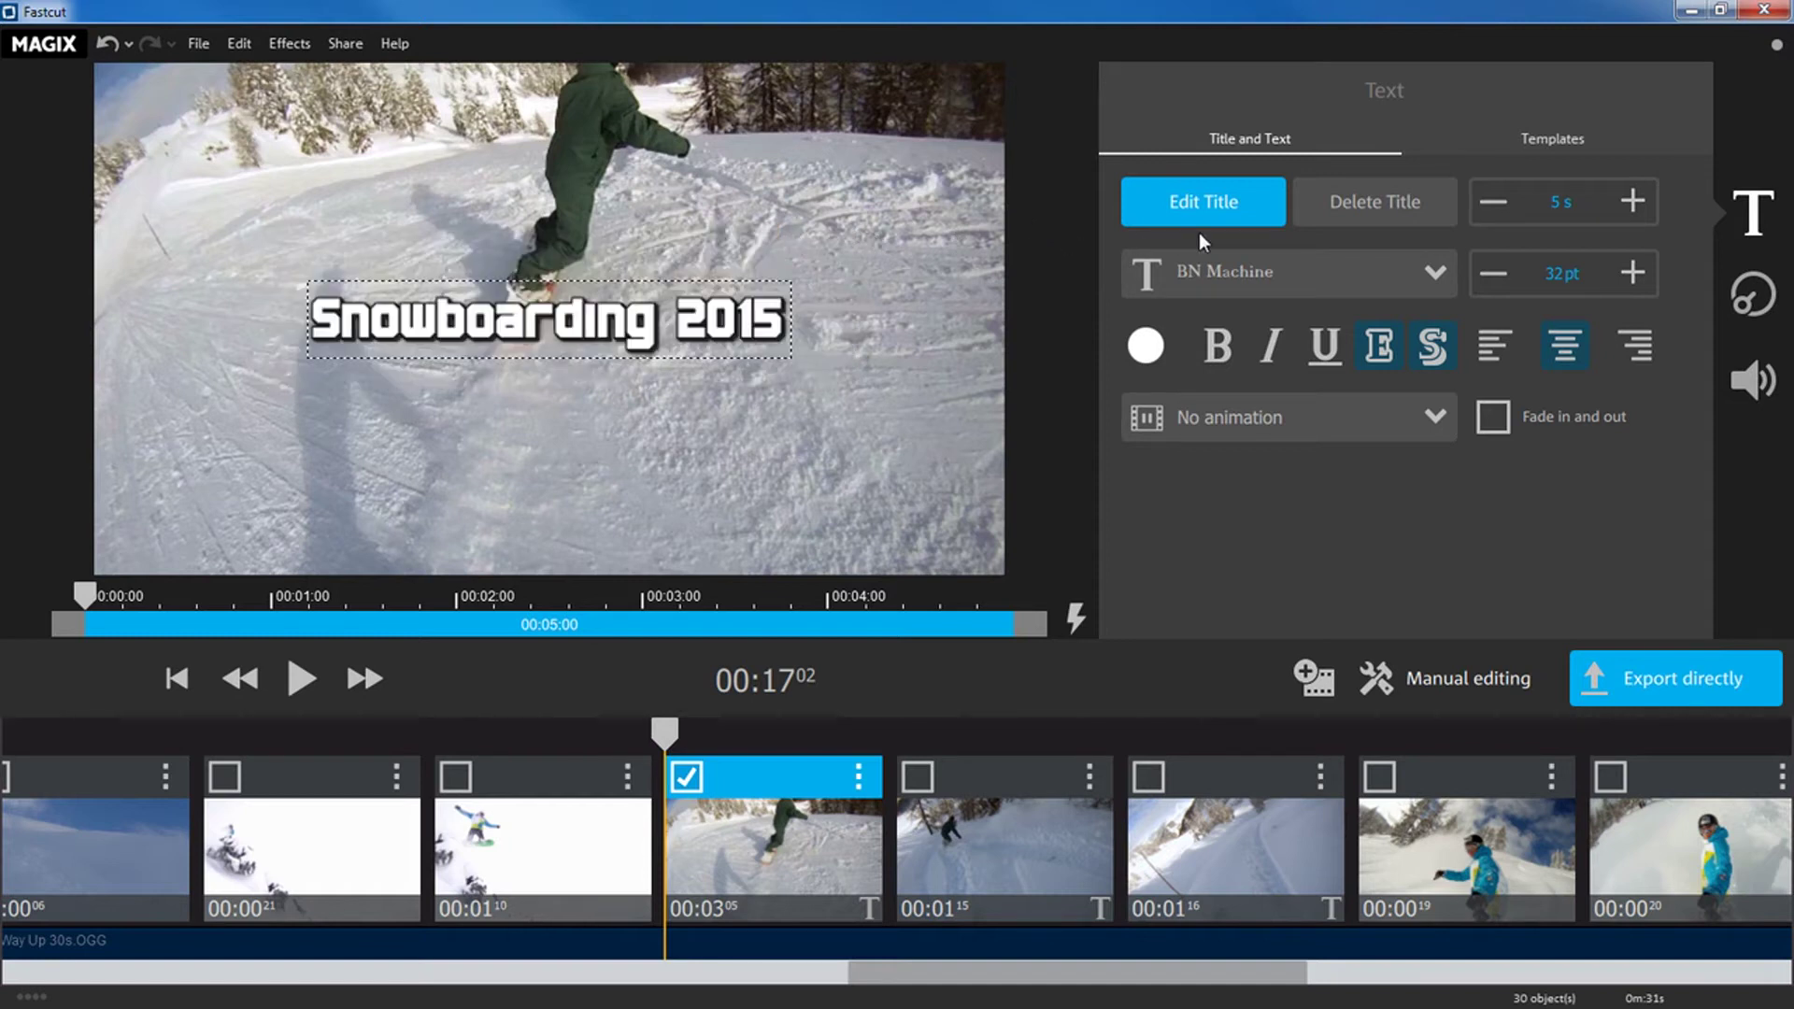
pyautogui.click(1491, 202)
pyautogui.click(1491, 202)
pyautogui.click(1435, 413)
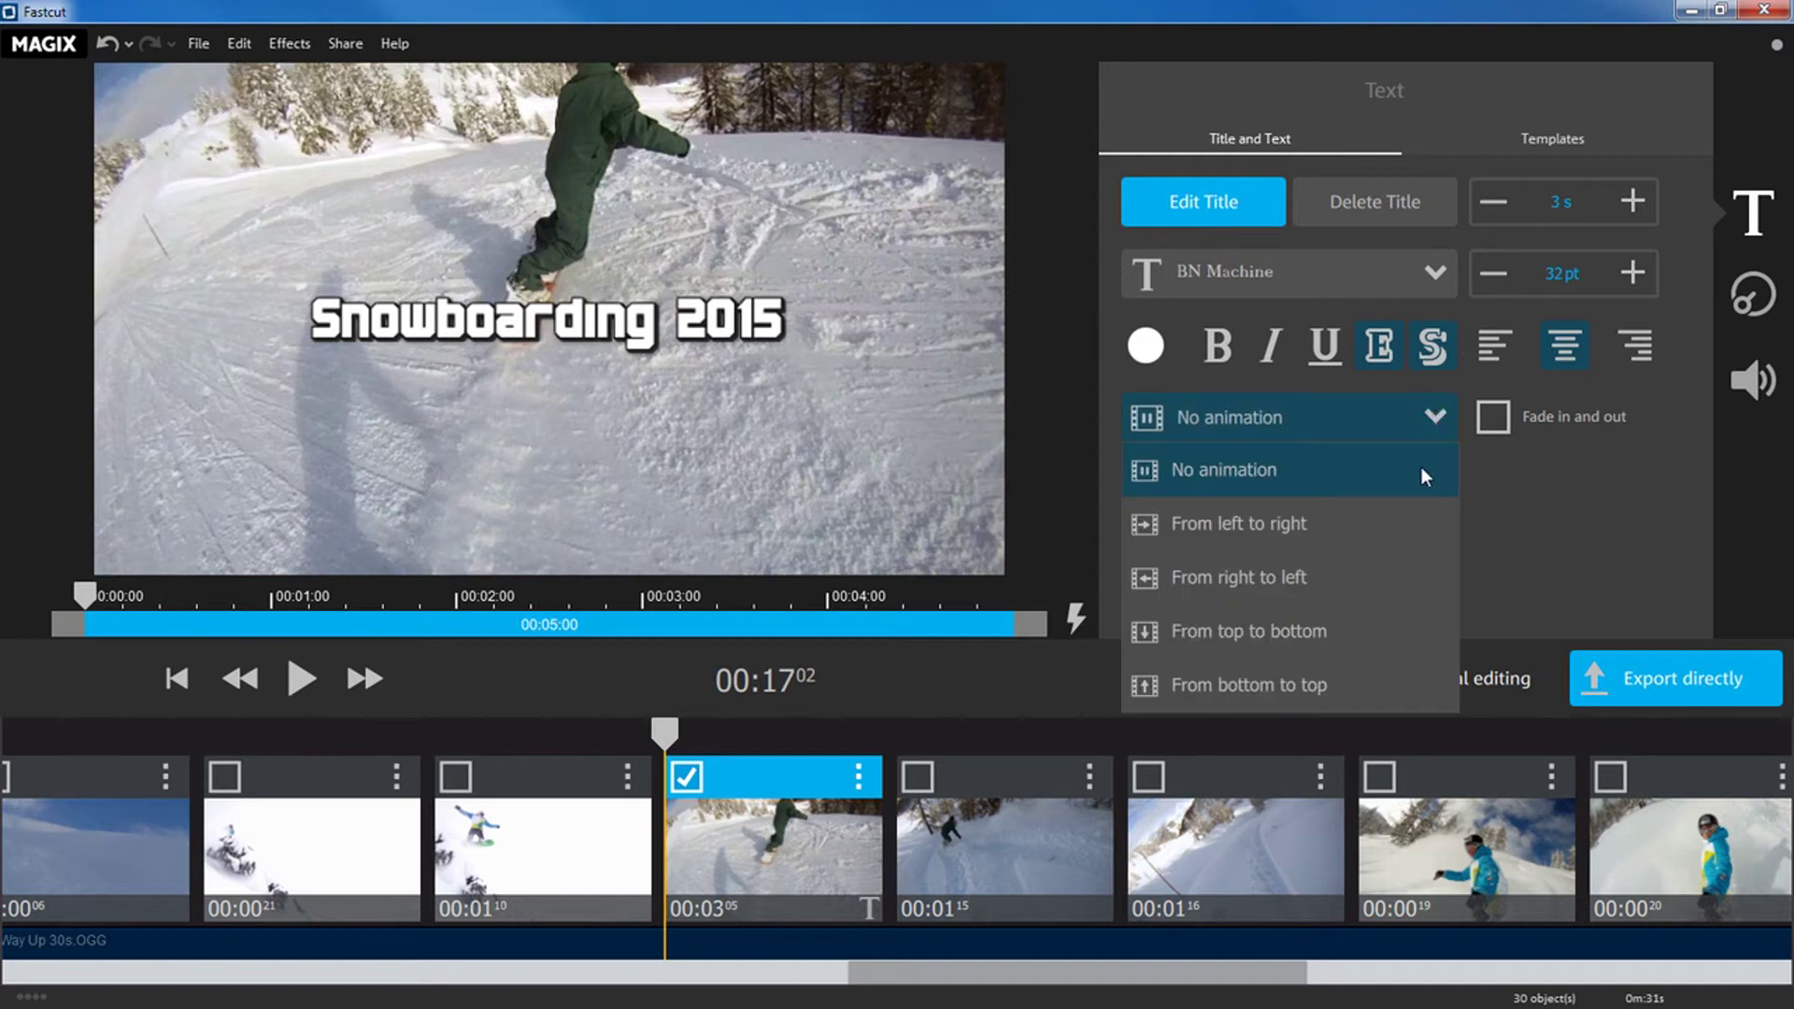
pyautogui.click(1417, 524)
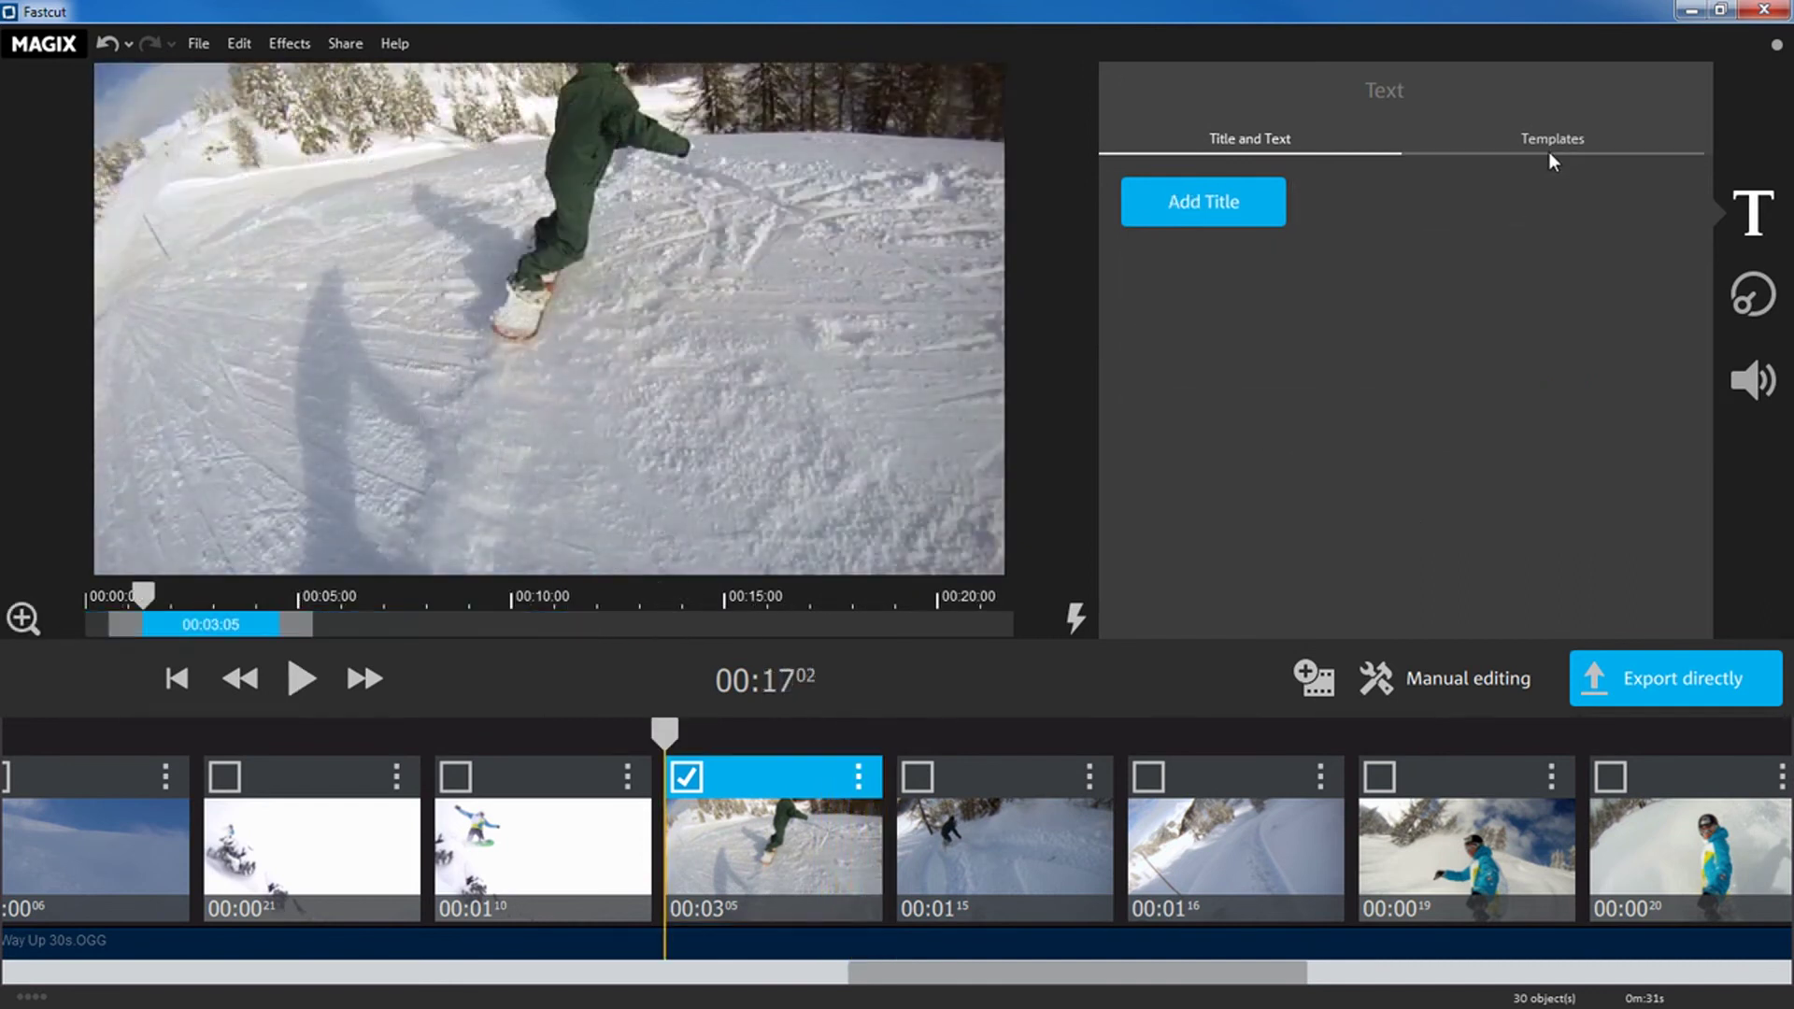
# - Add 'Snowboarding 2015' as a Small subtitles title and play the clip to preview it
pyautogui.click(1550, 138)
pyautogui.click(1149, 297)
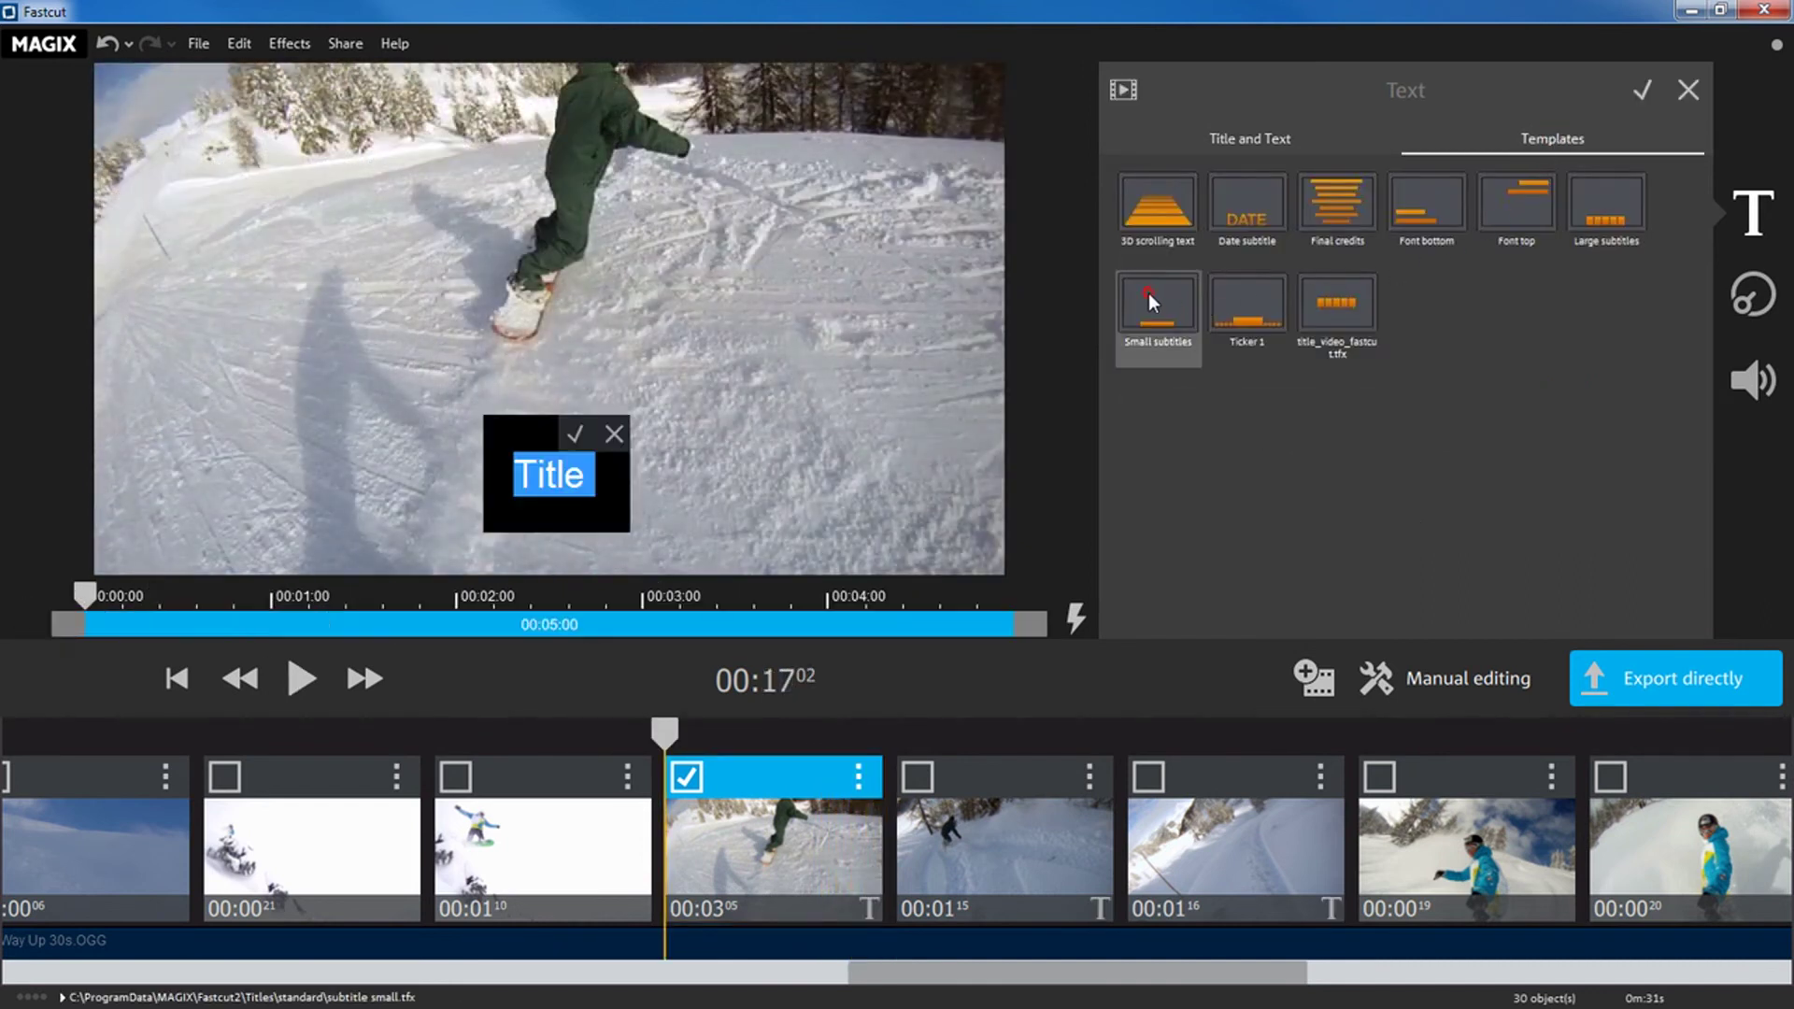
pyautogui.write('Sno')
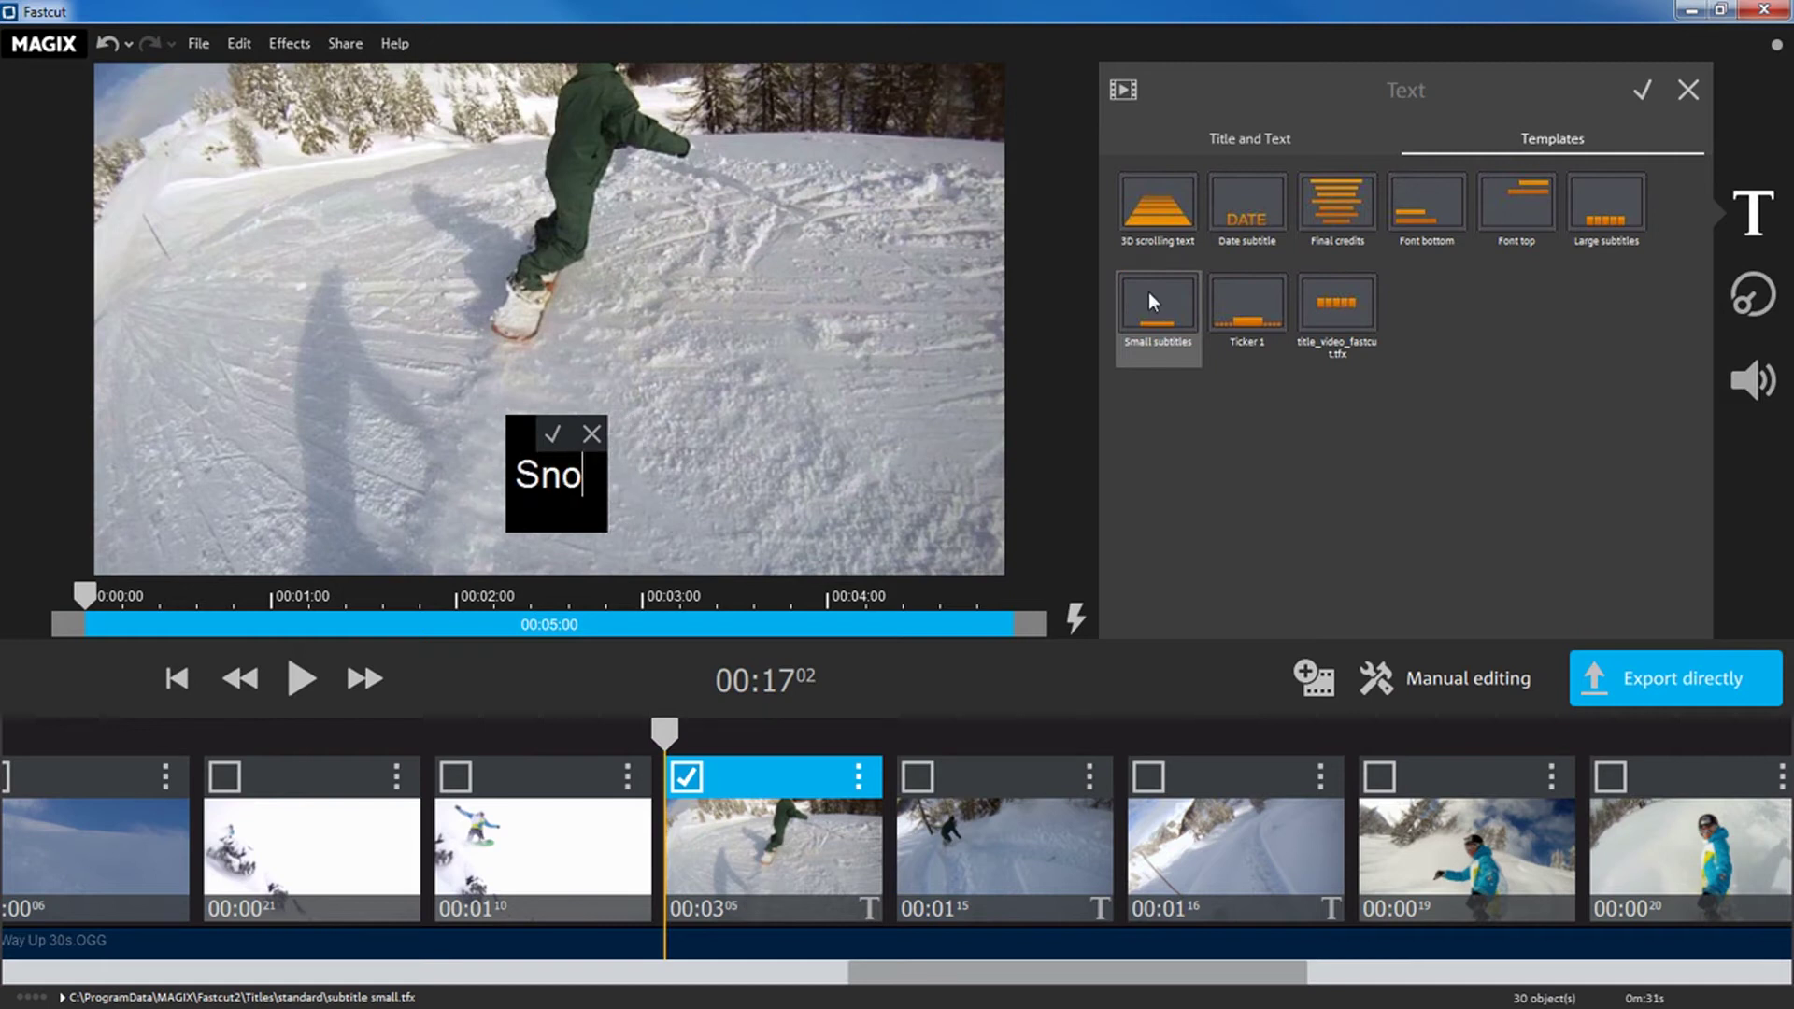
pyautogui.write('wboarding 2015')
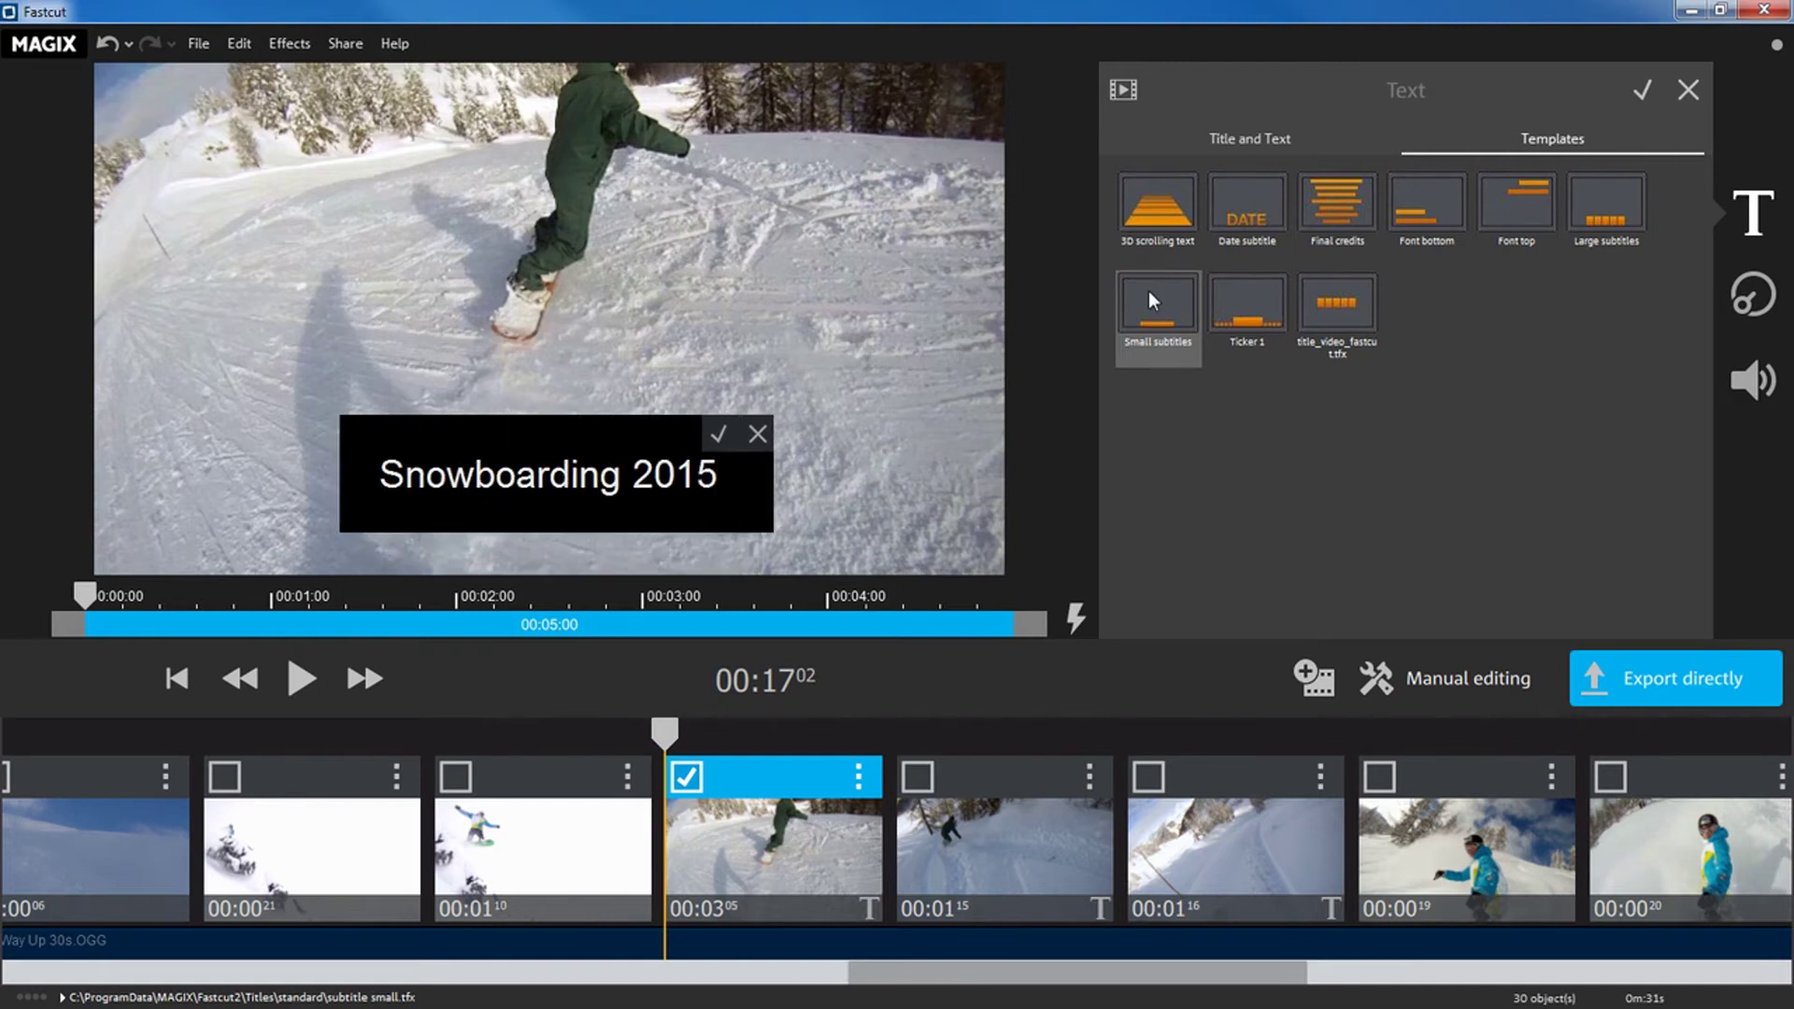
pyautogui.click(718, 434)
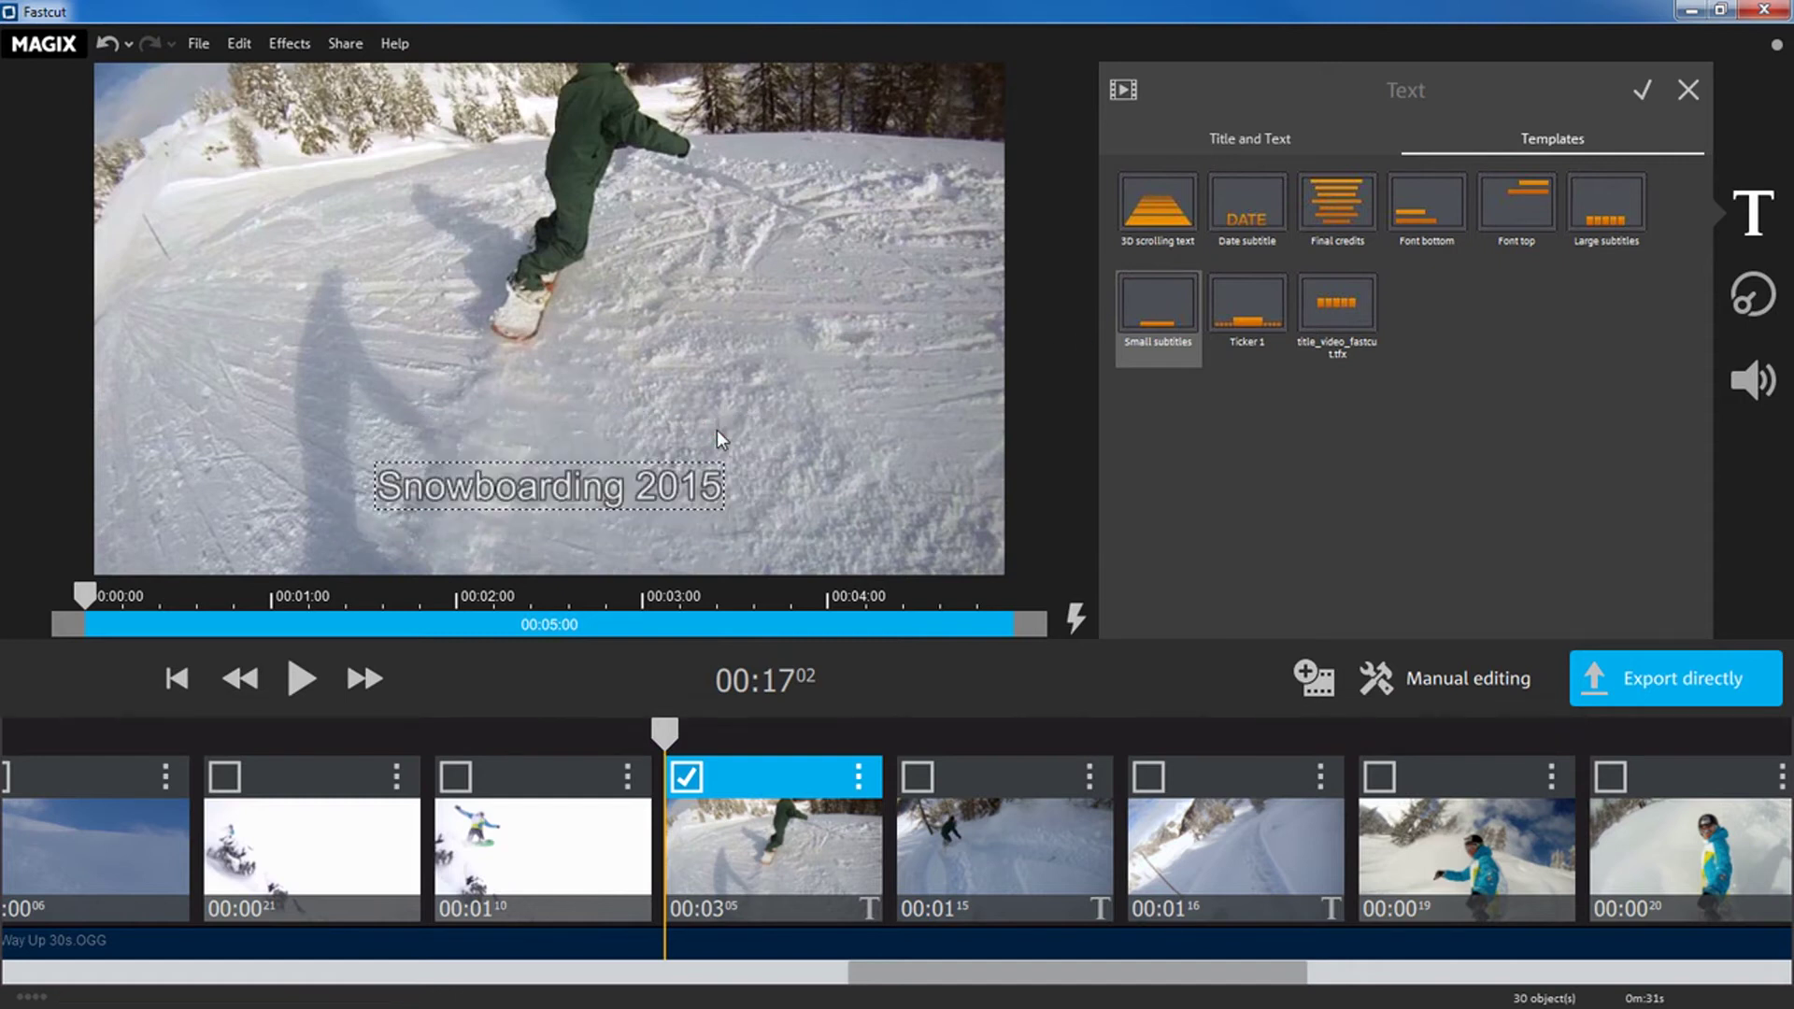
pyautogui.click(305, 669)
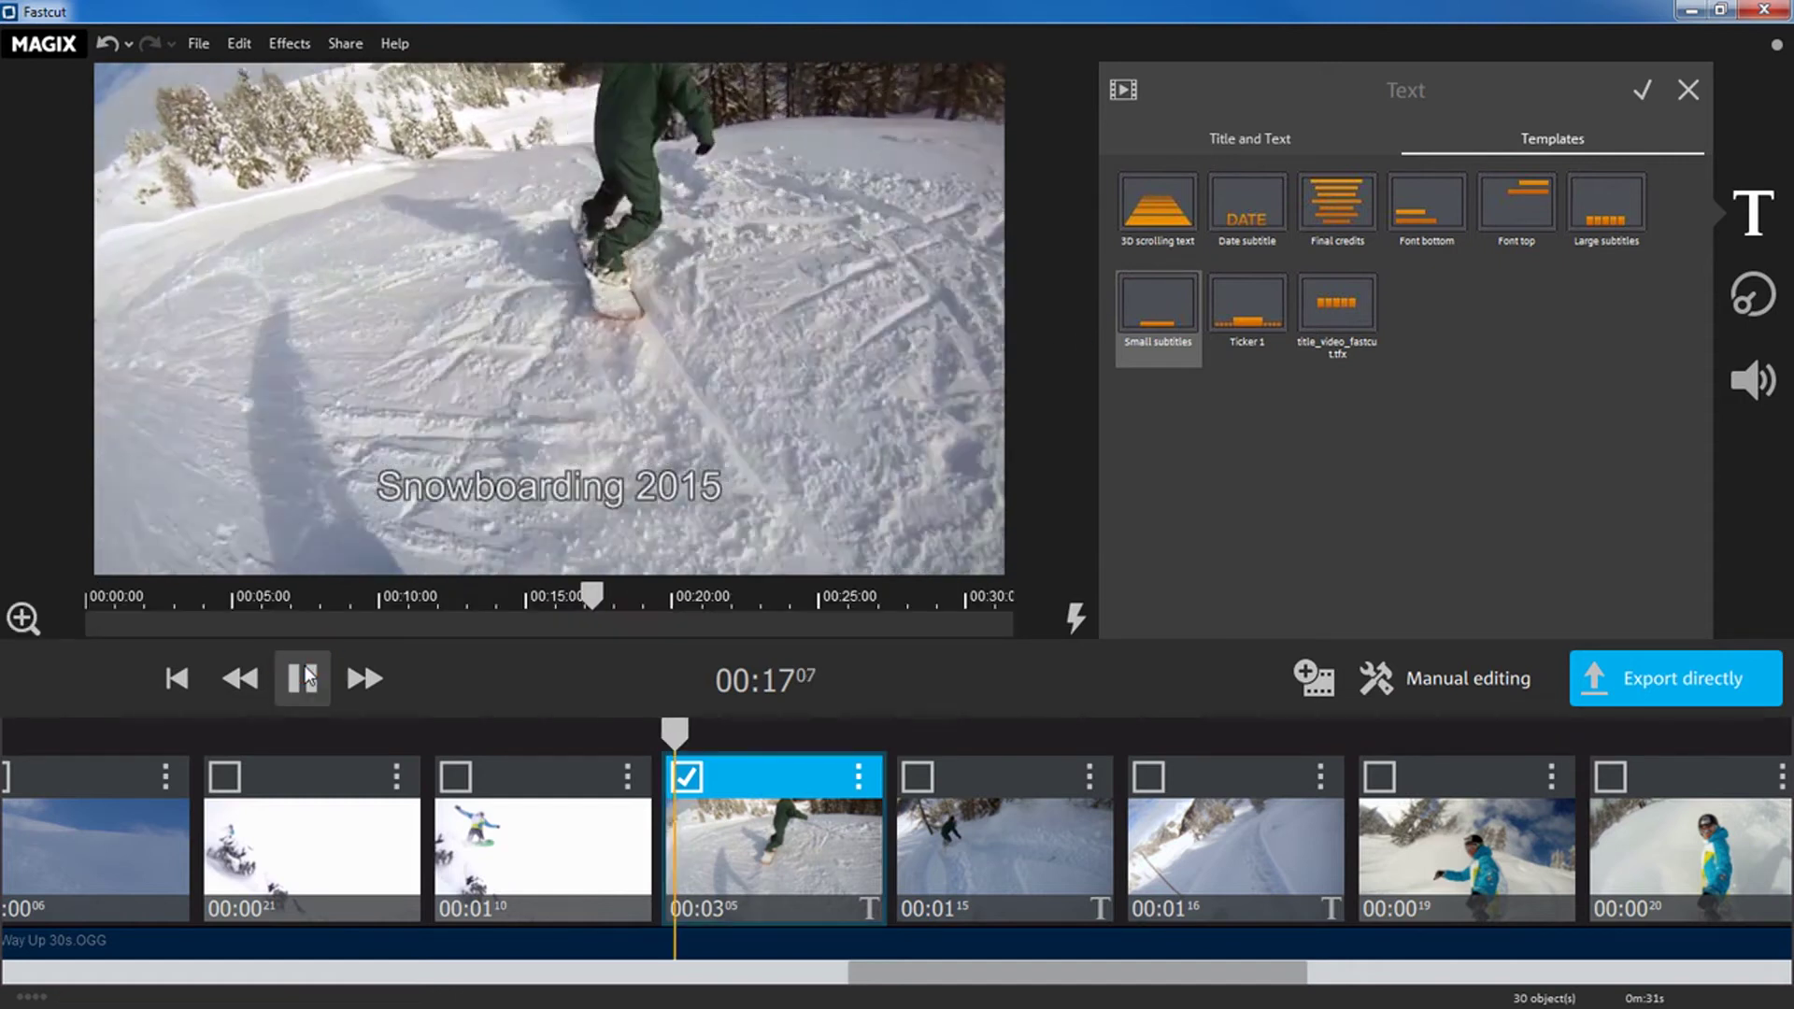
# - Stop the preview playback and bring up the audio settings
pyautogui.click(305, 675)
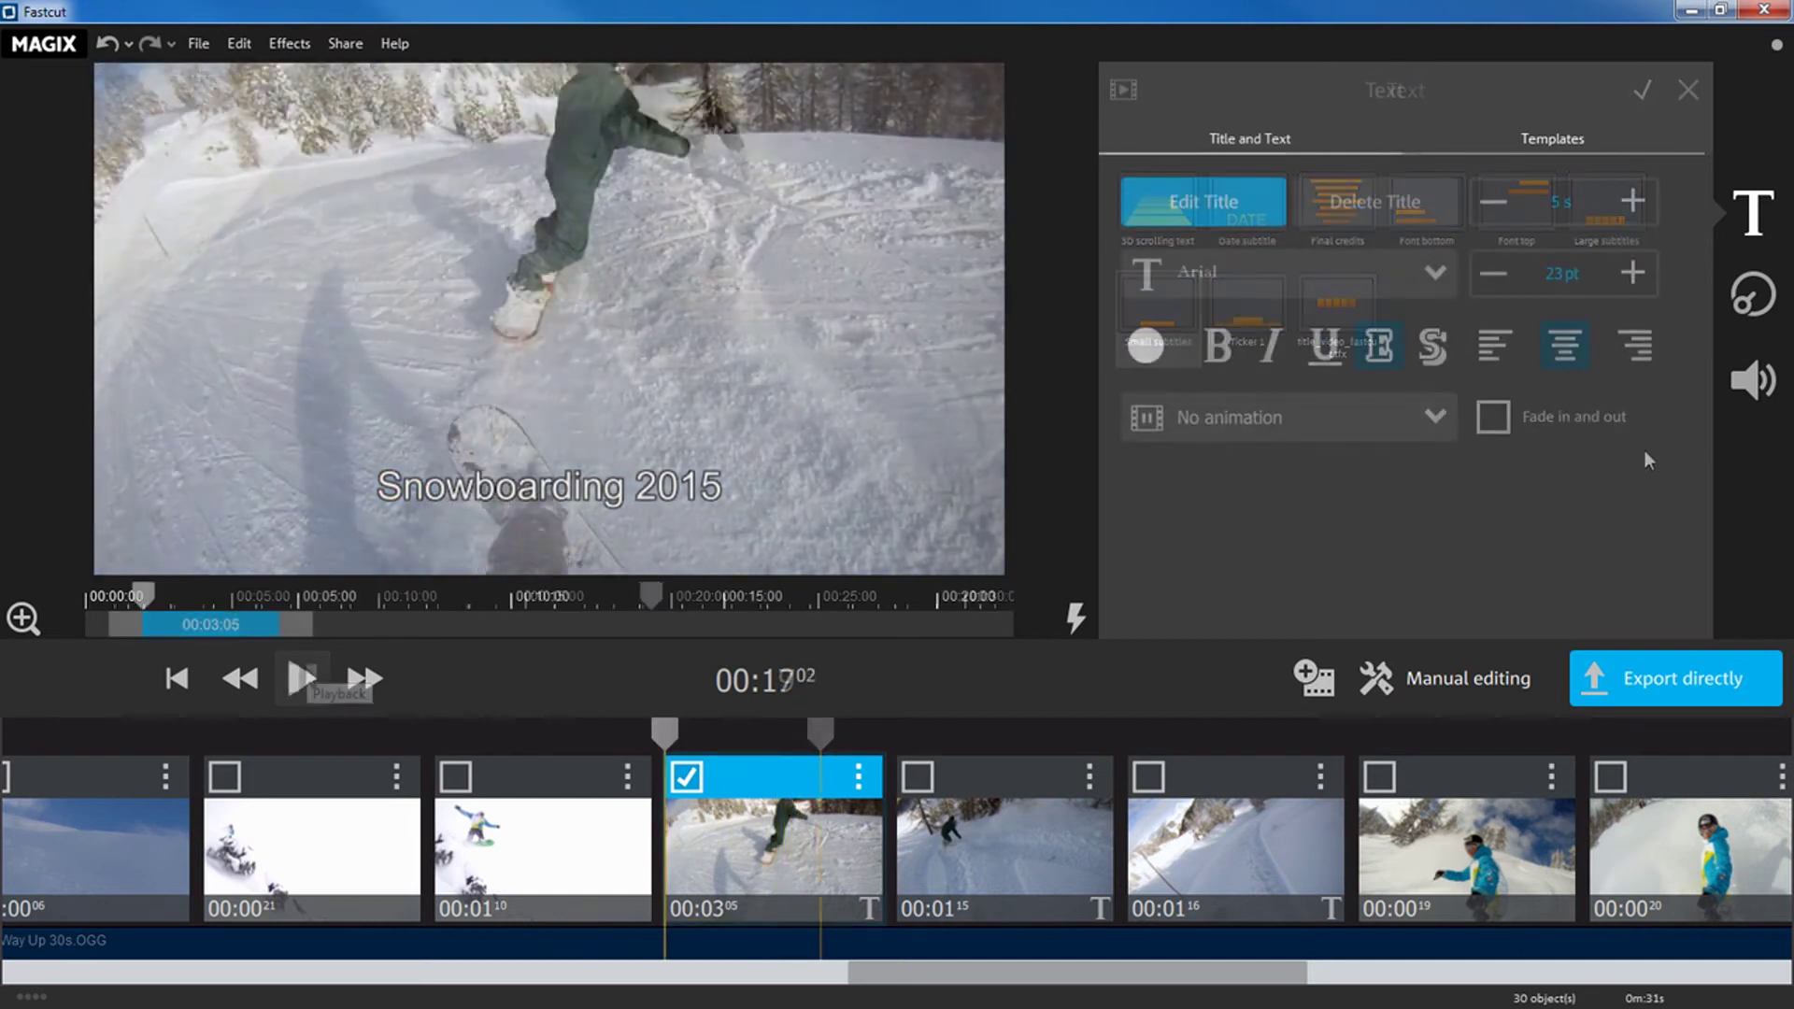
pyautogui.click(1752, 380)
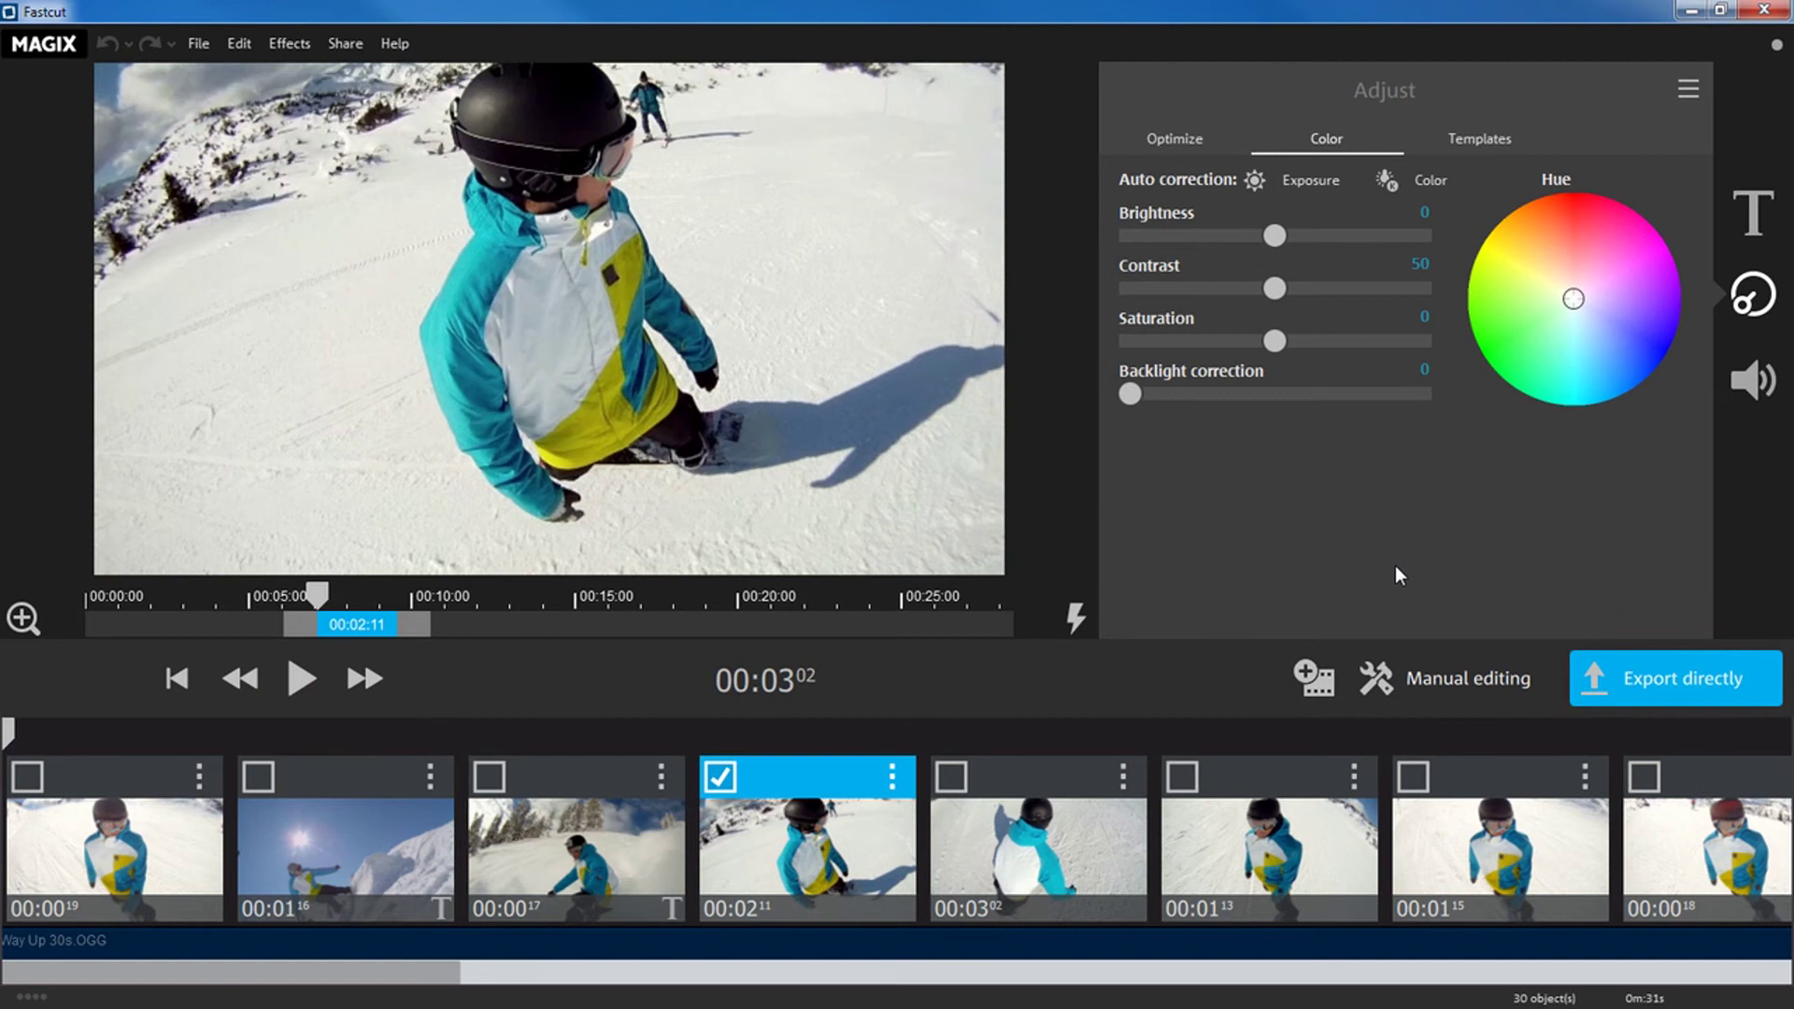
# - Unlock the film for manual editing, add a 1-second To Black fade between clips 4 and 5, and preview it
pyautogui.click(1434, 683)
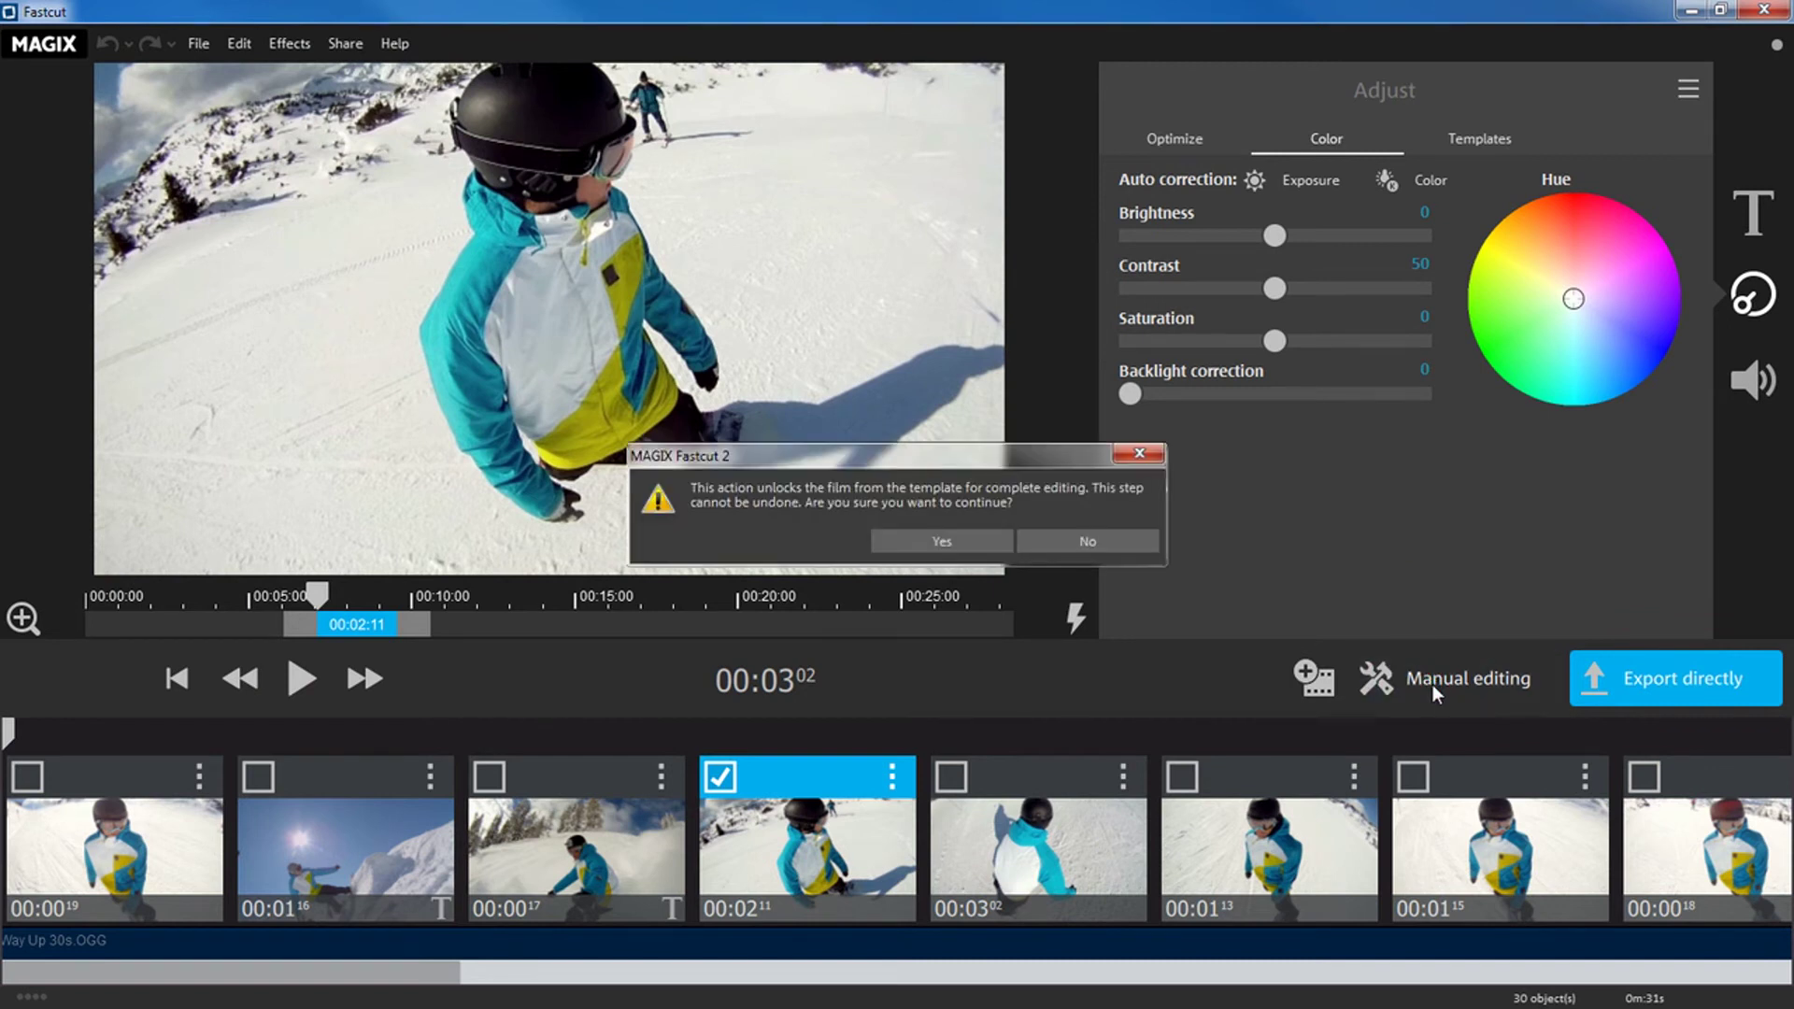
pyautogui.click(929, 542)
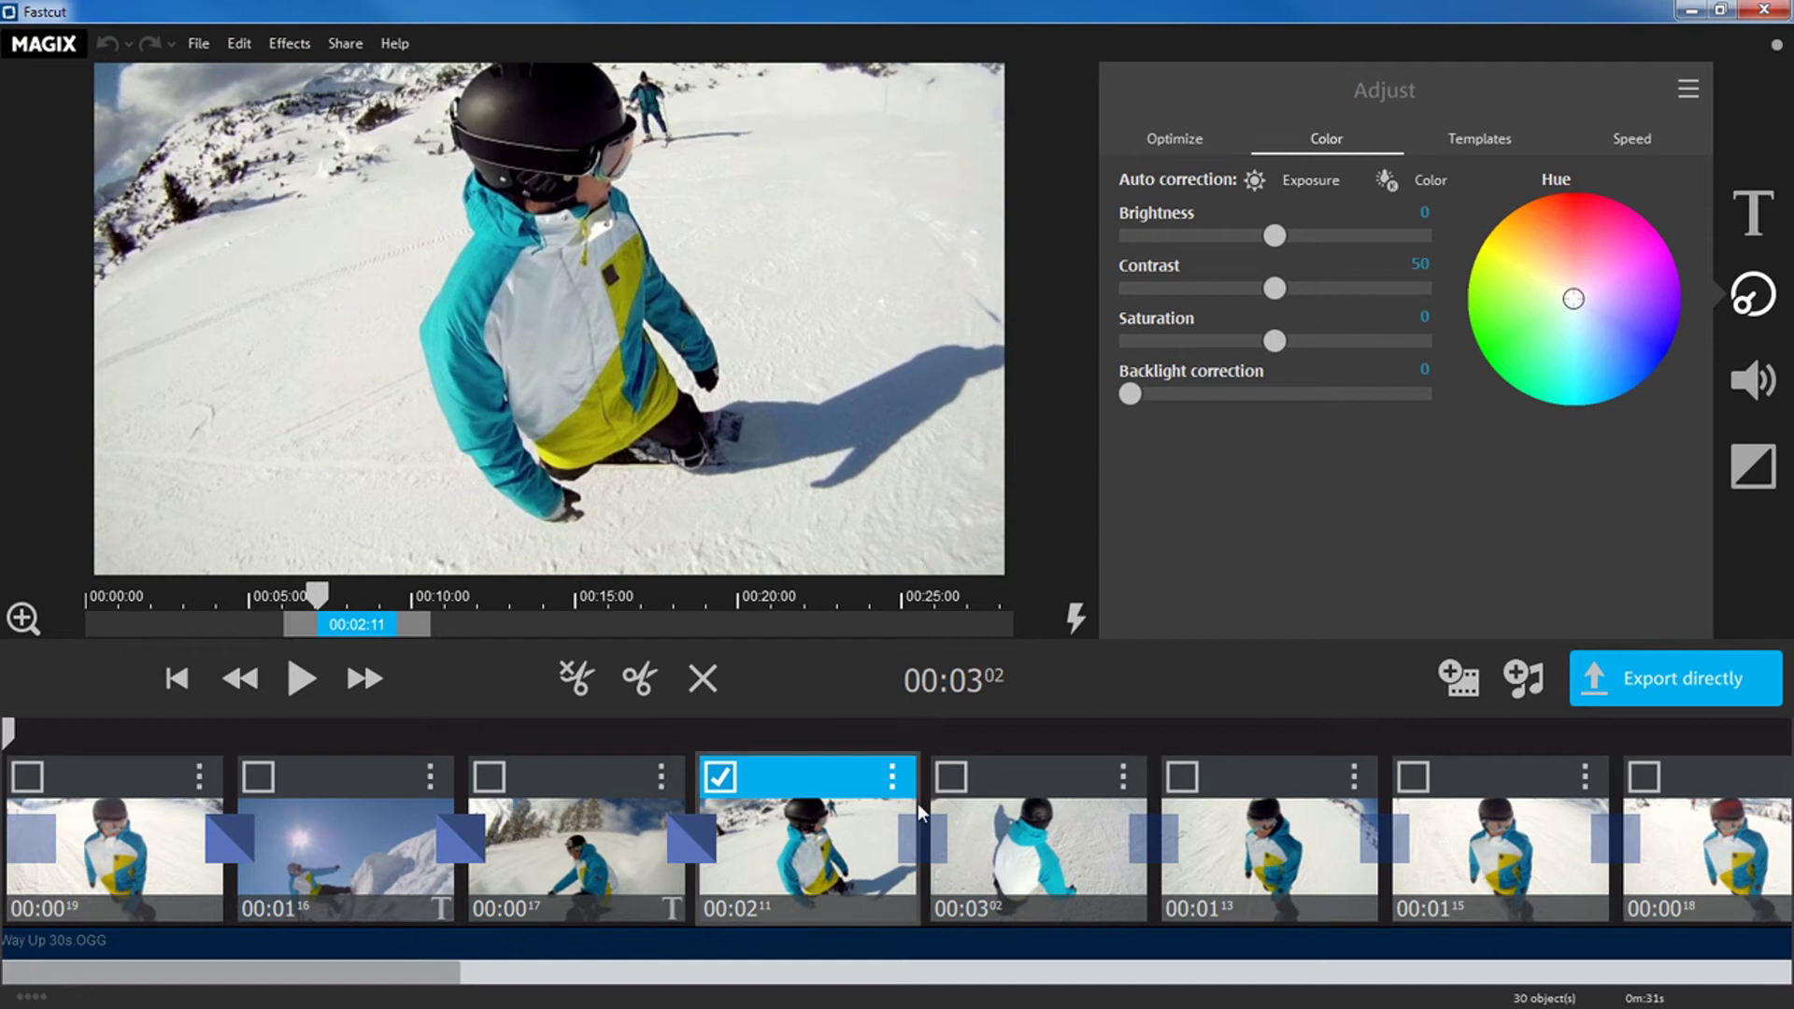
pyautogui.click(918, 834)
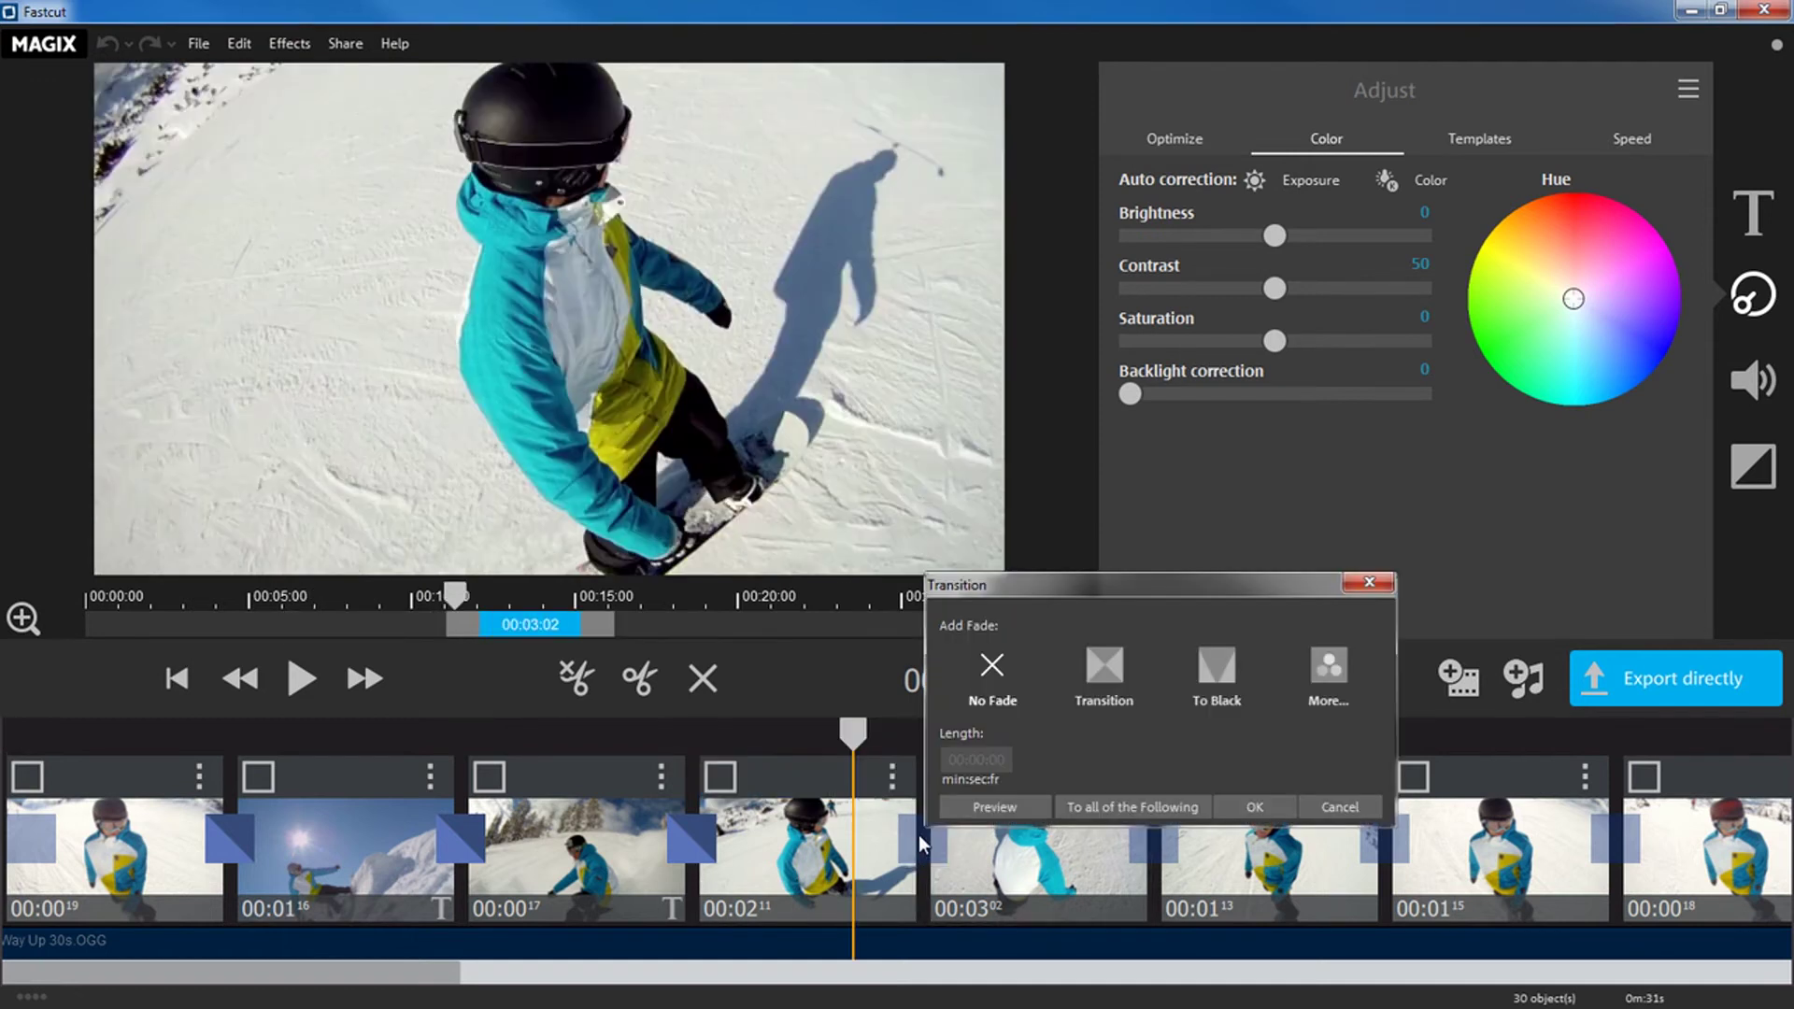
pyautogui.click(1208, 669)
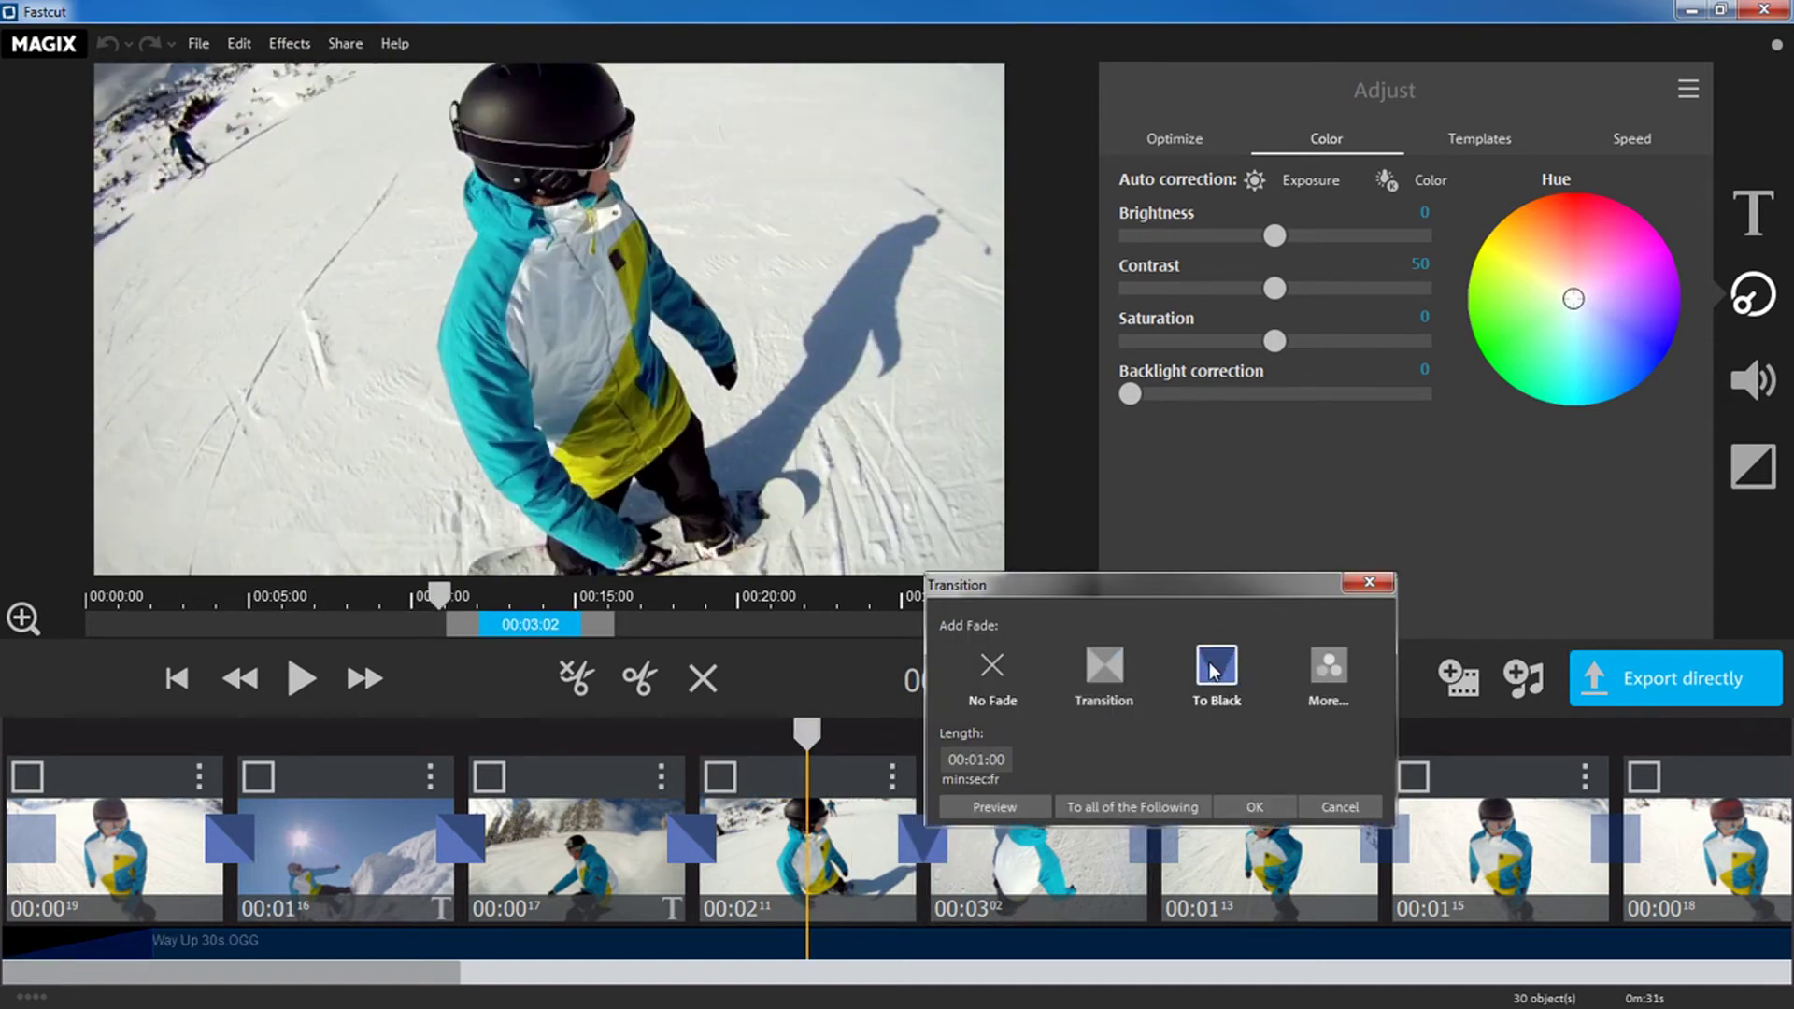
pyautogui.click(1253, 805)
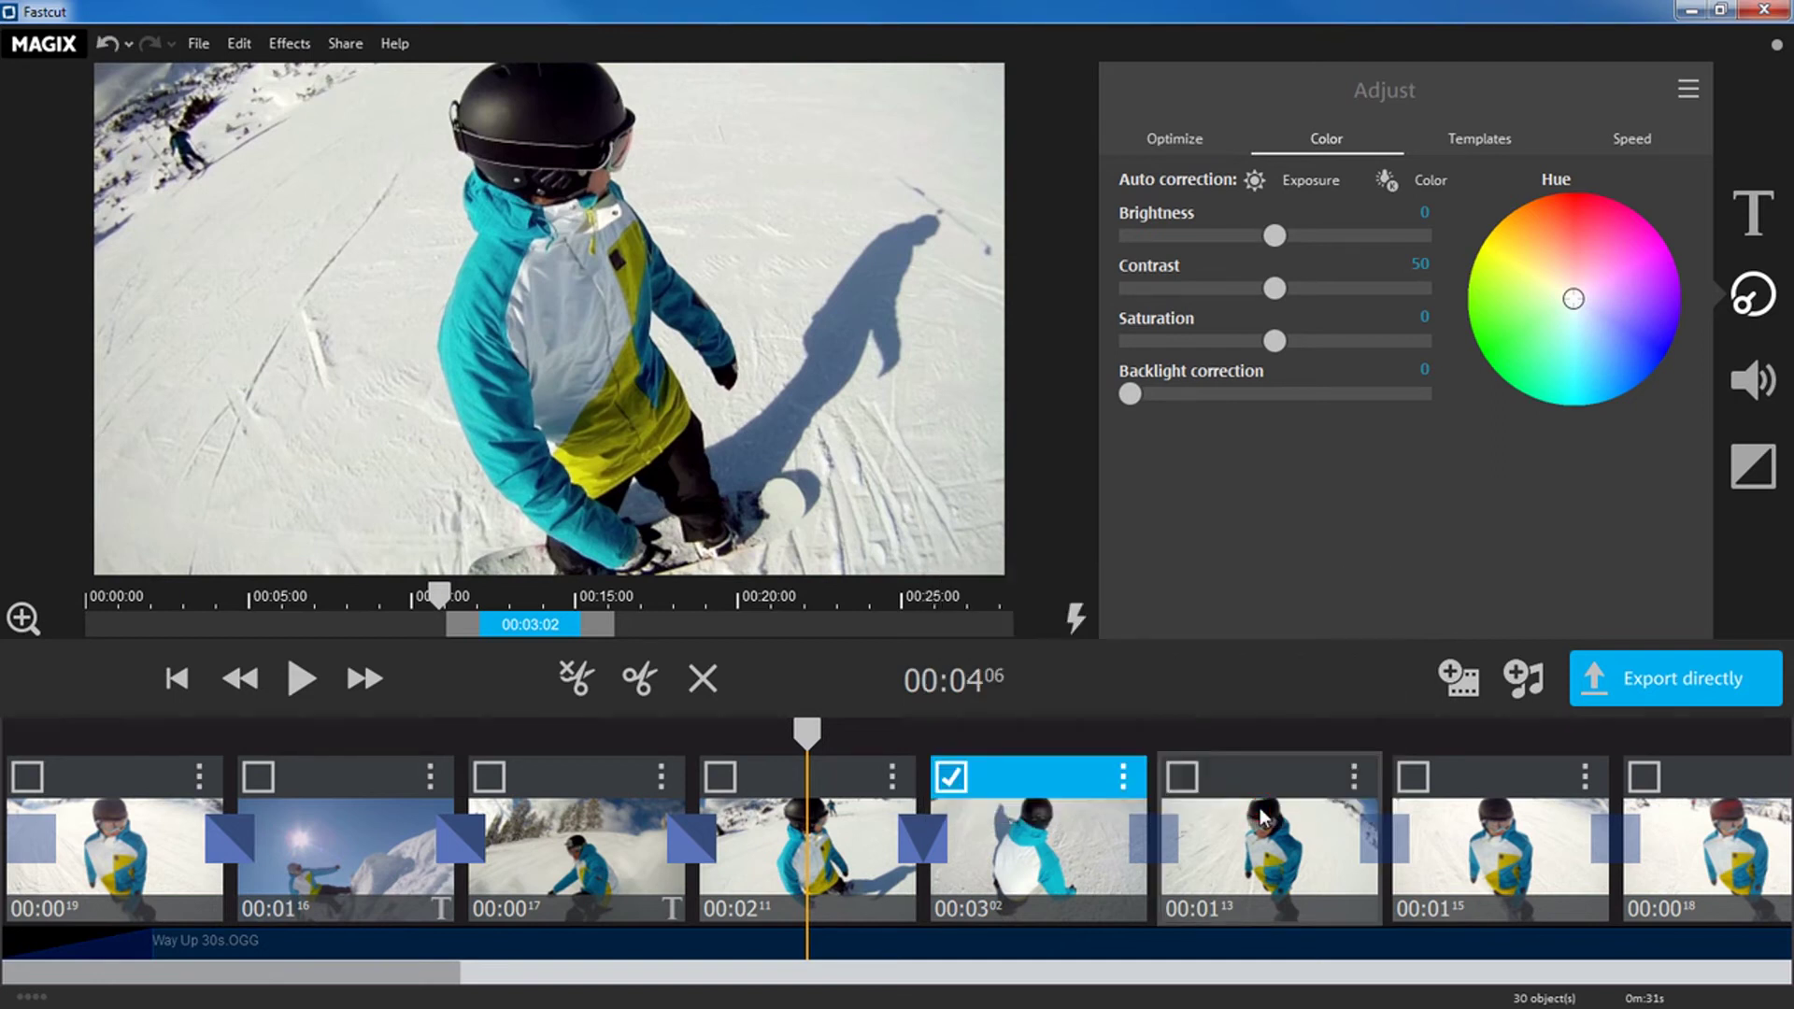
pyautogui.click(301, 674)
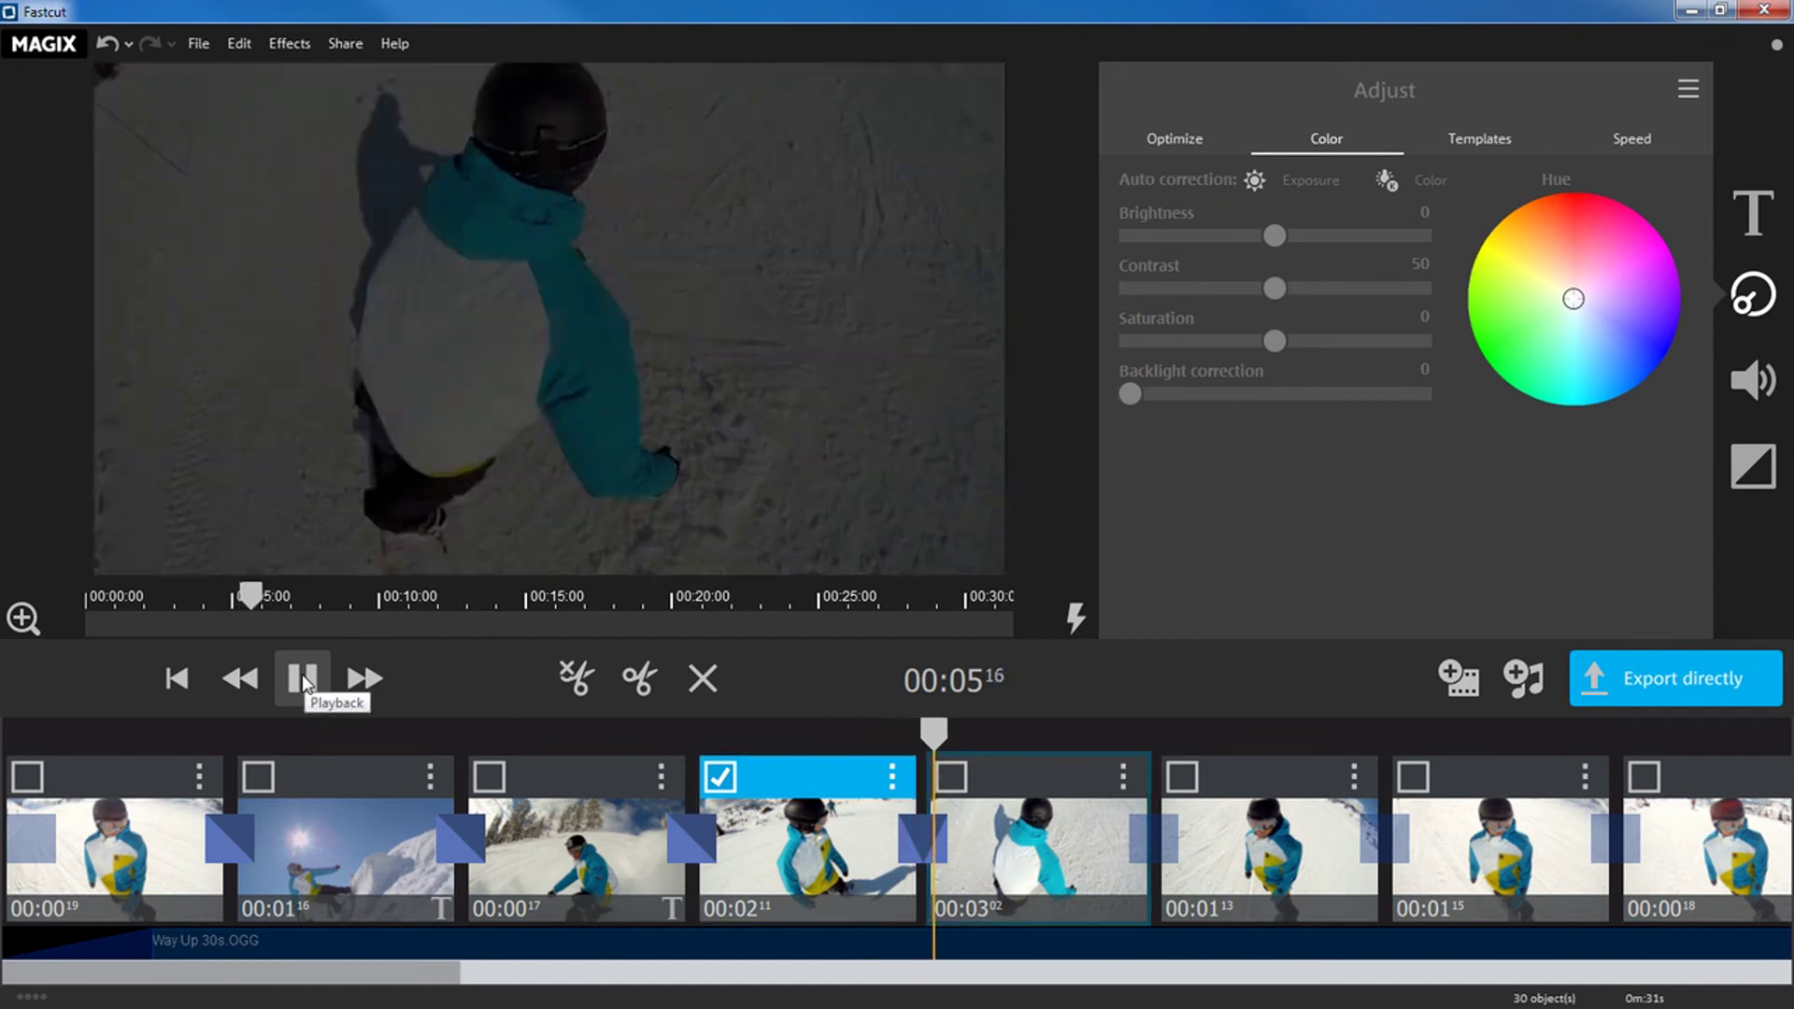
pyautogui.click(300, 675)
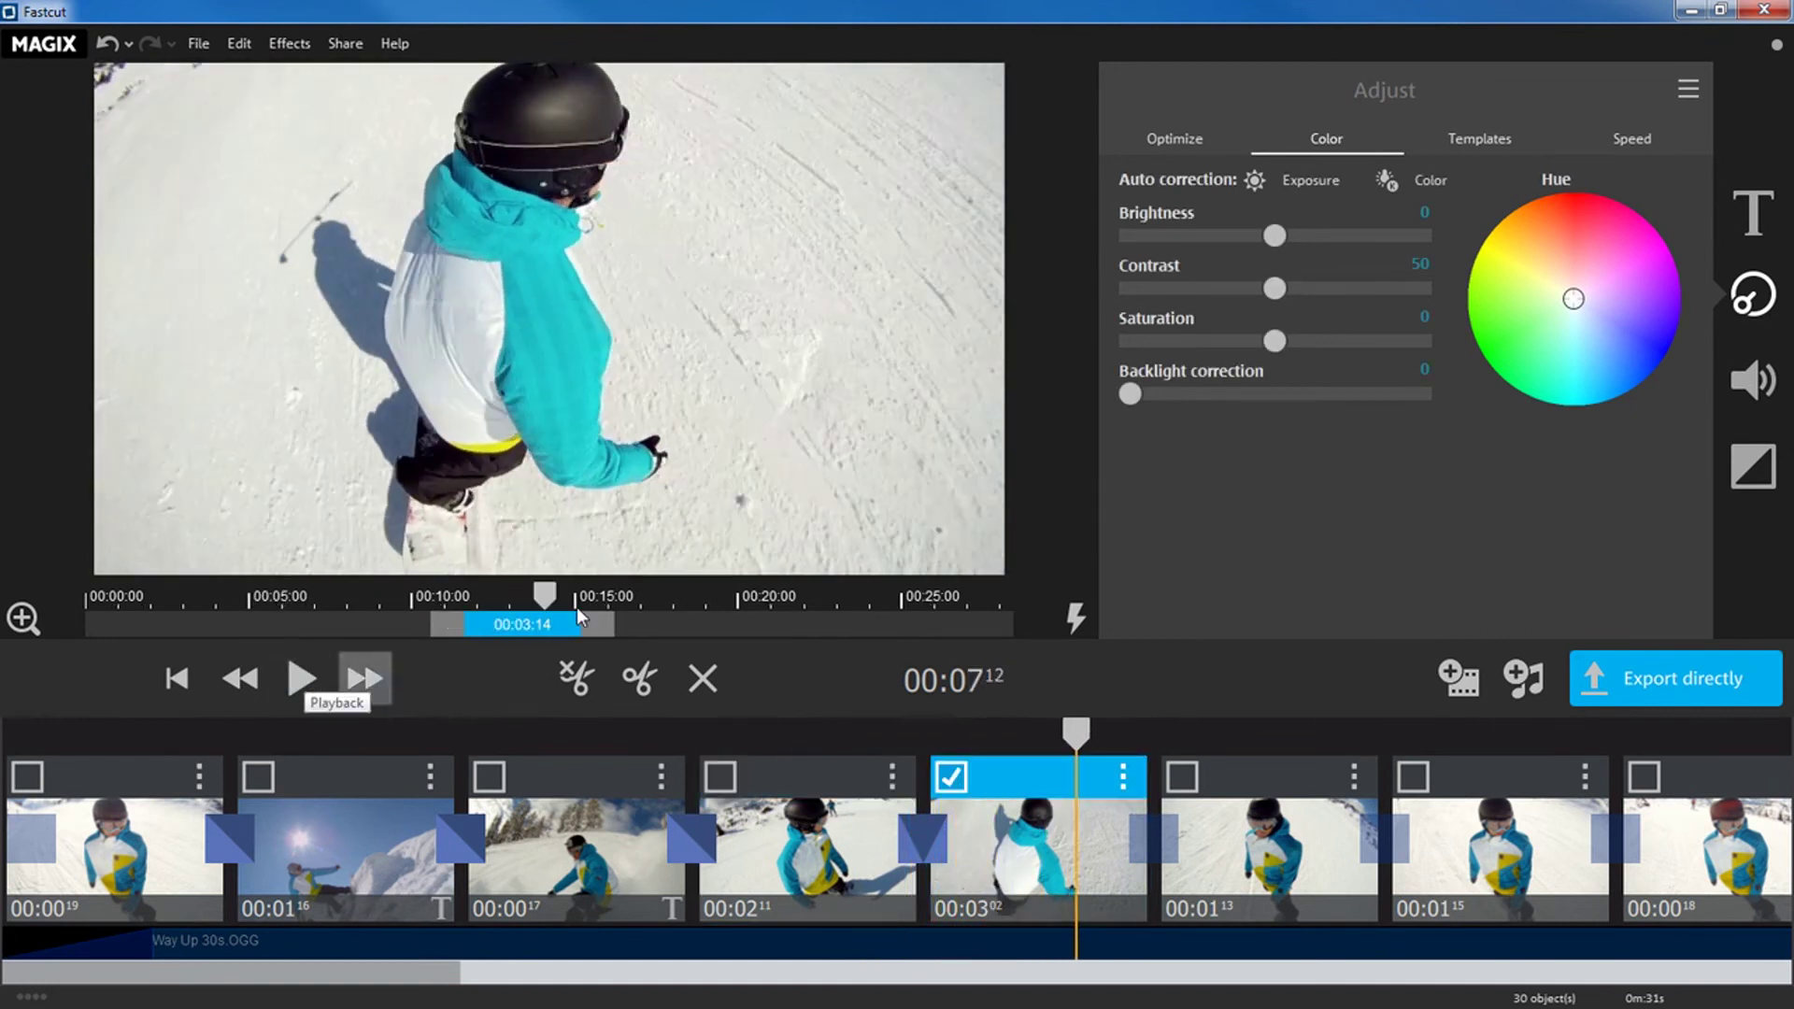
# - Set the fifth clip to 2.18x fast motion and preview it from about five seconds in
pyautogui.click(1657, 139)
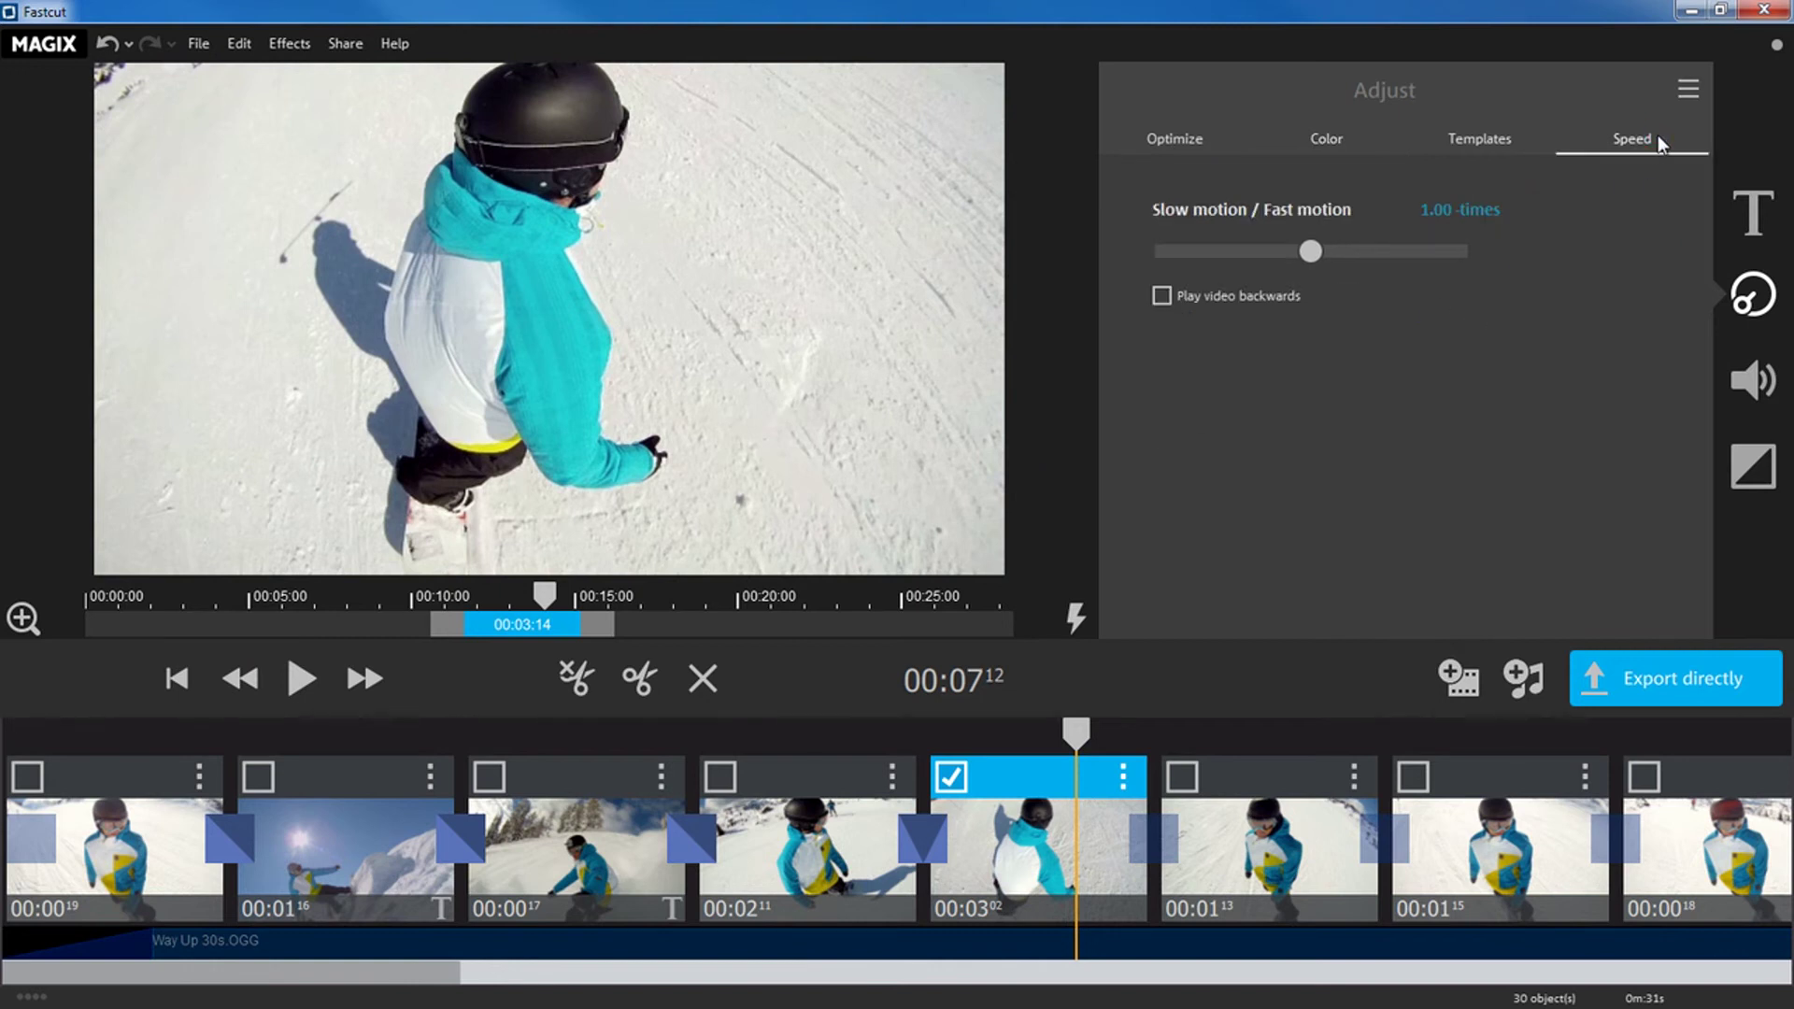
pyautogui.moveTo(1309, 254); pyautogui.dragTo(1366, 250)
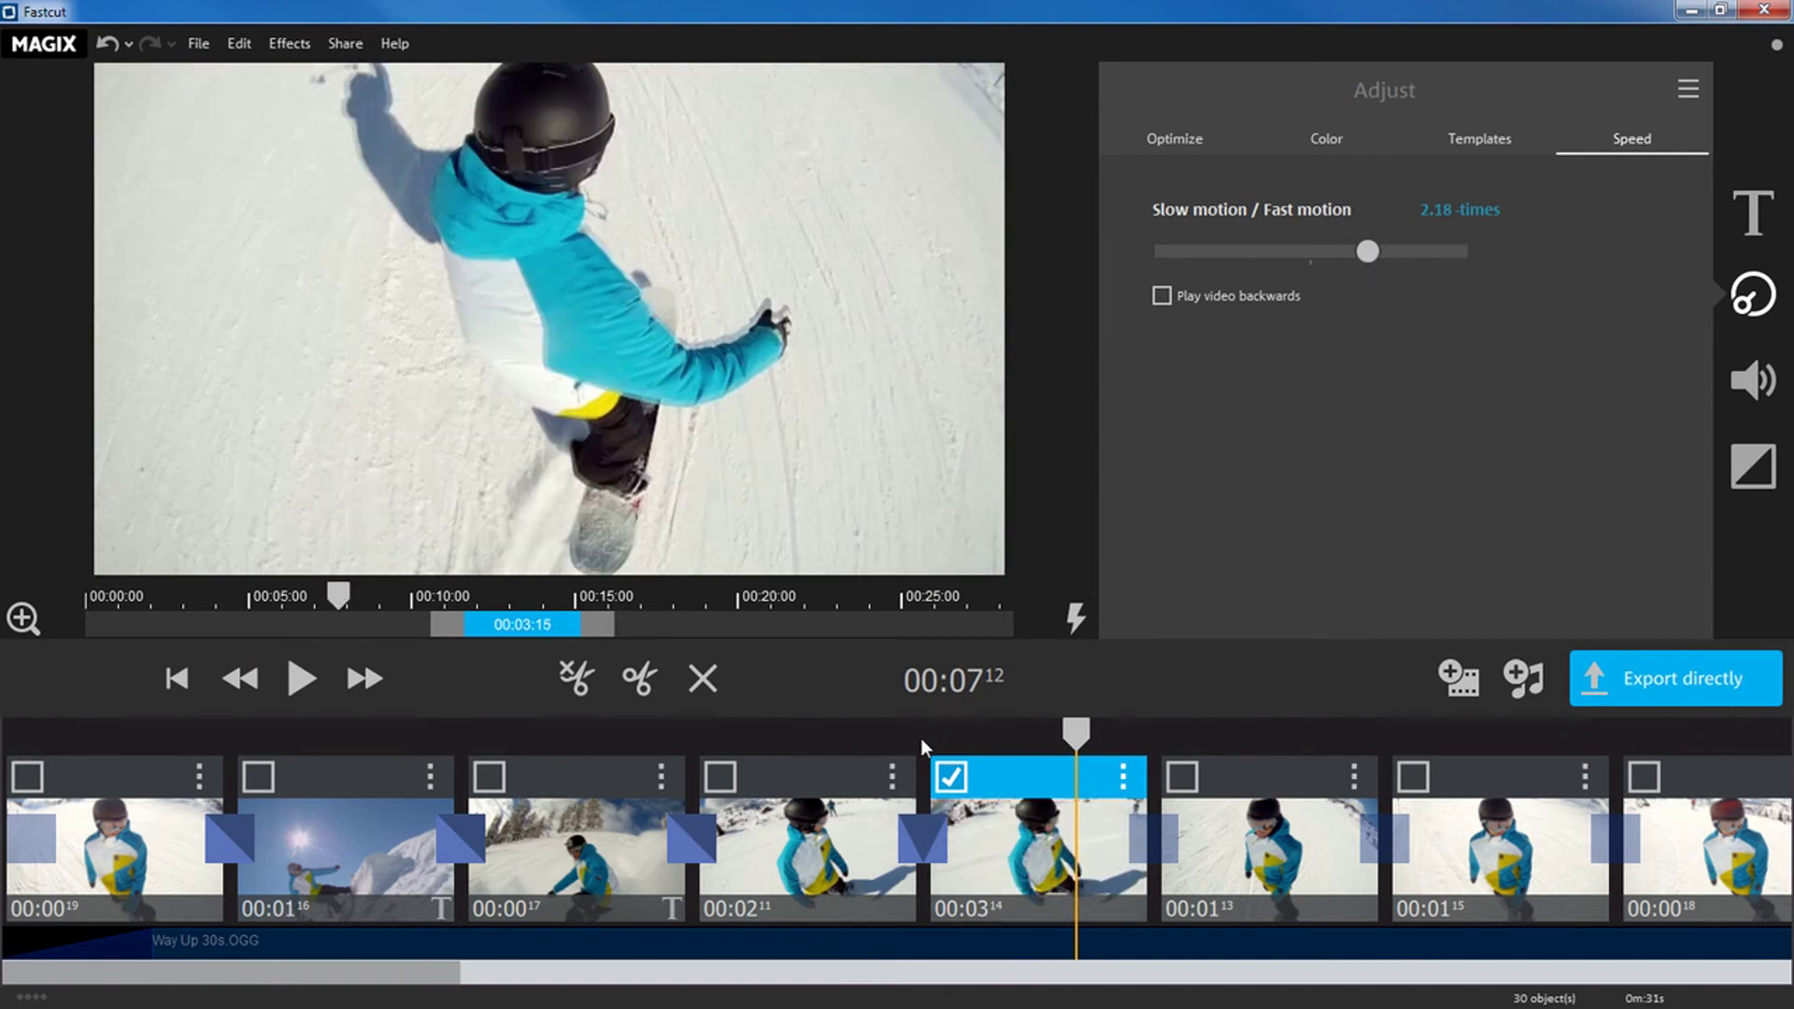
pyautogui.click(891, 744)
pyautogui.press('space')
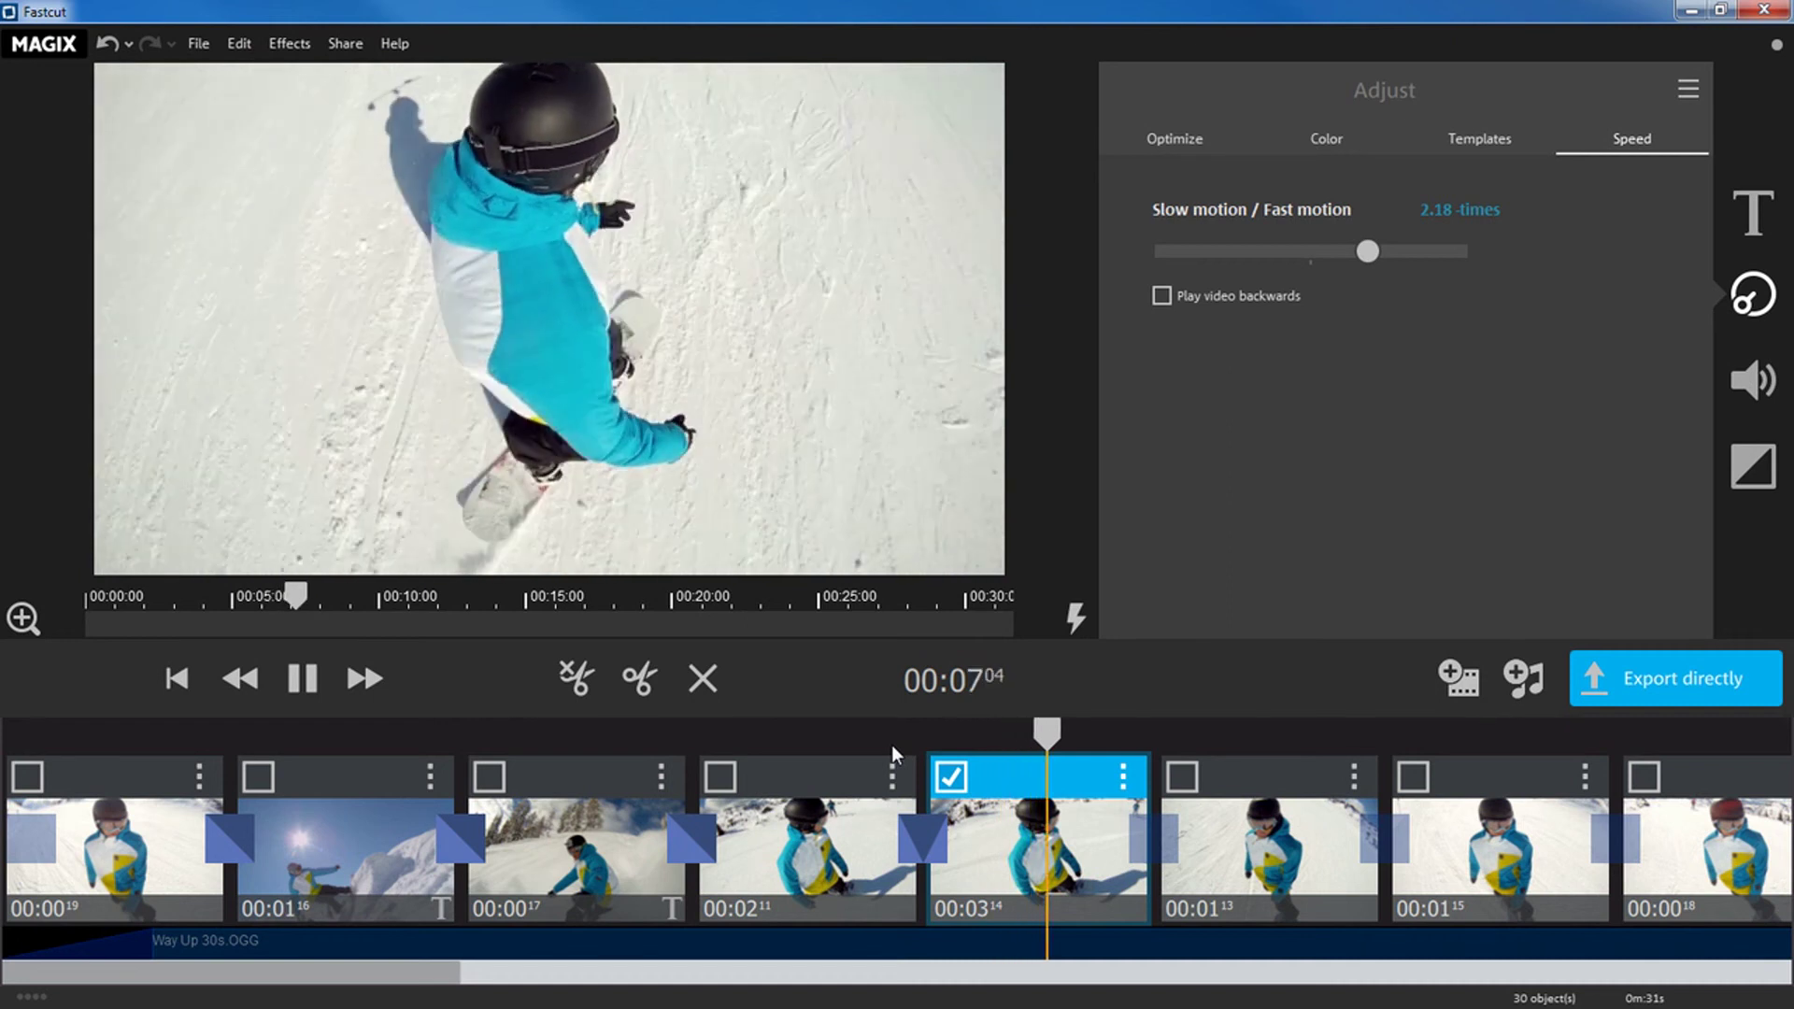
pyautogui.press('space')
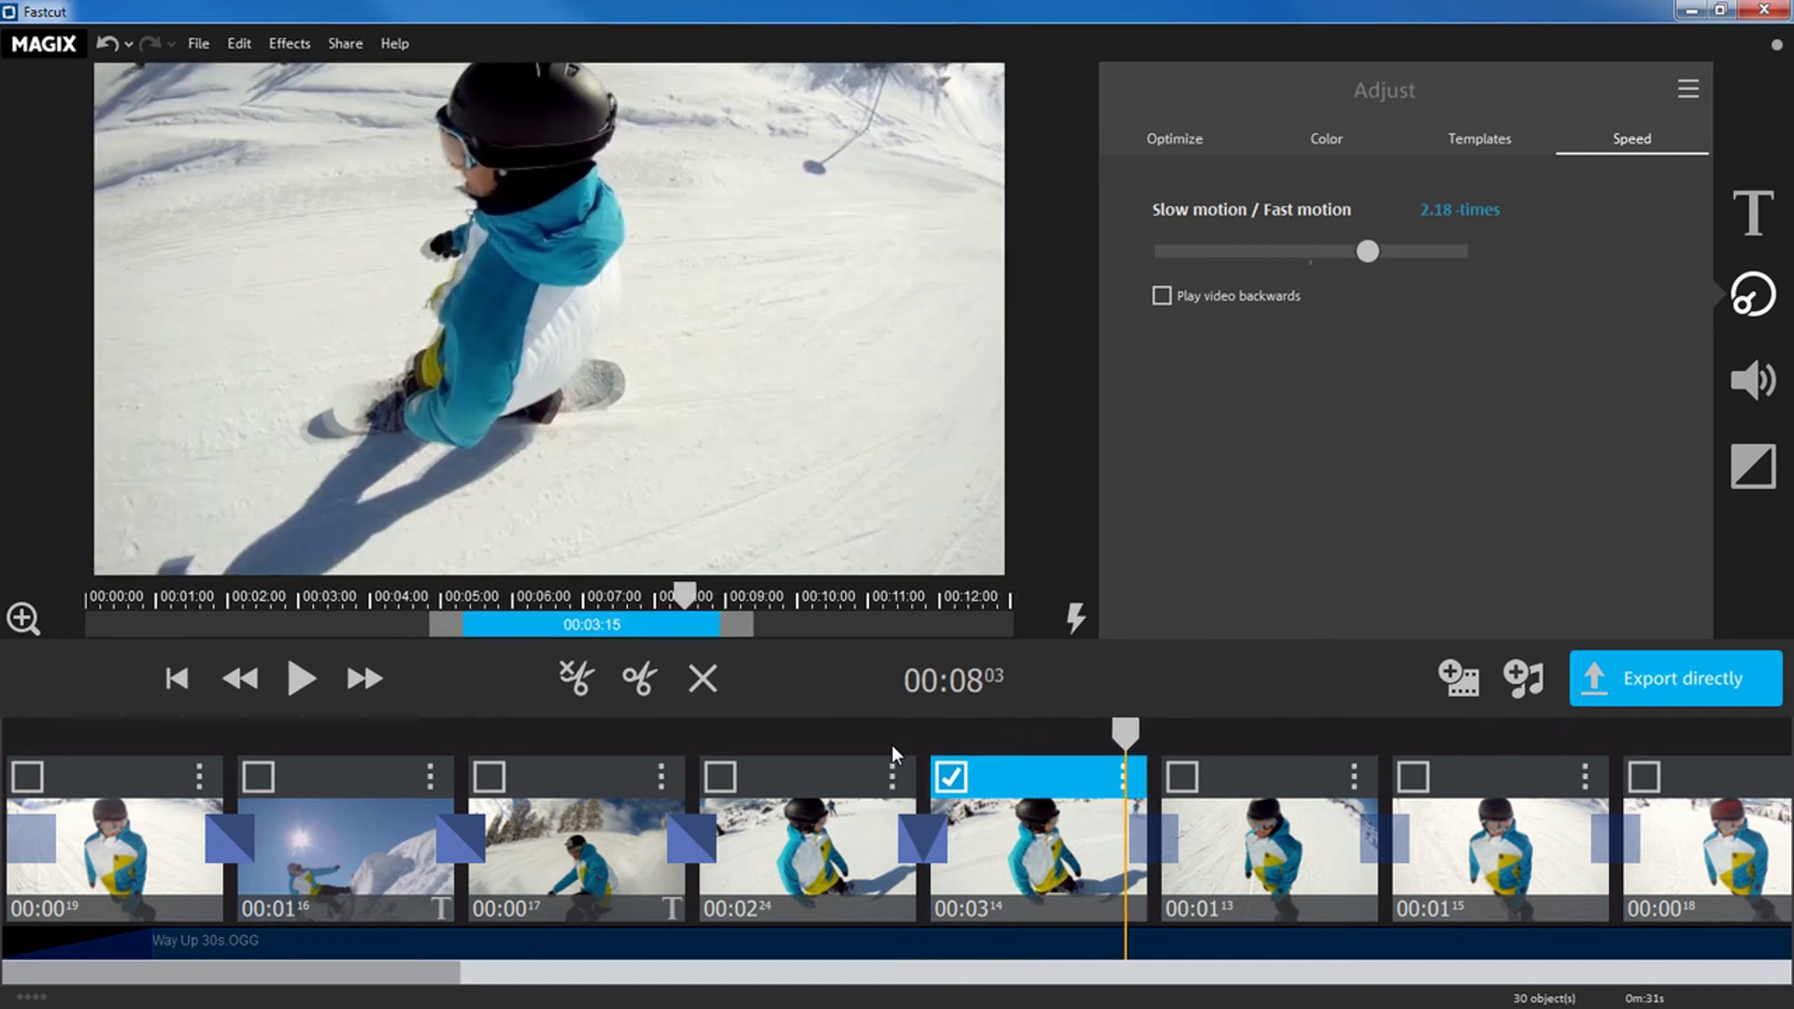
# - Delete the sixth clip and append the five-second snowboarder-jumping-over-camera clip at the end
pyautogui.click(1307, 847)
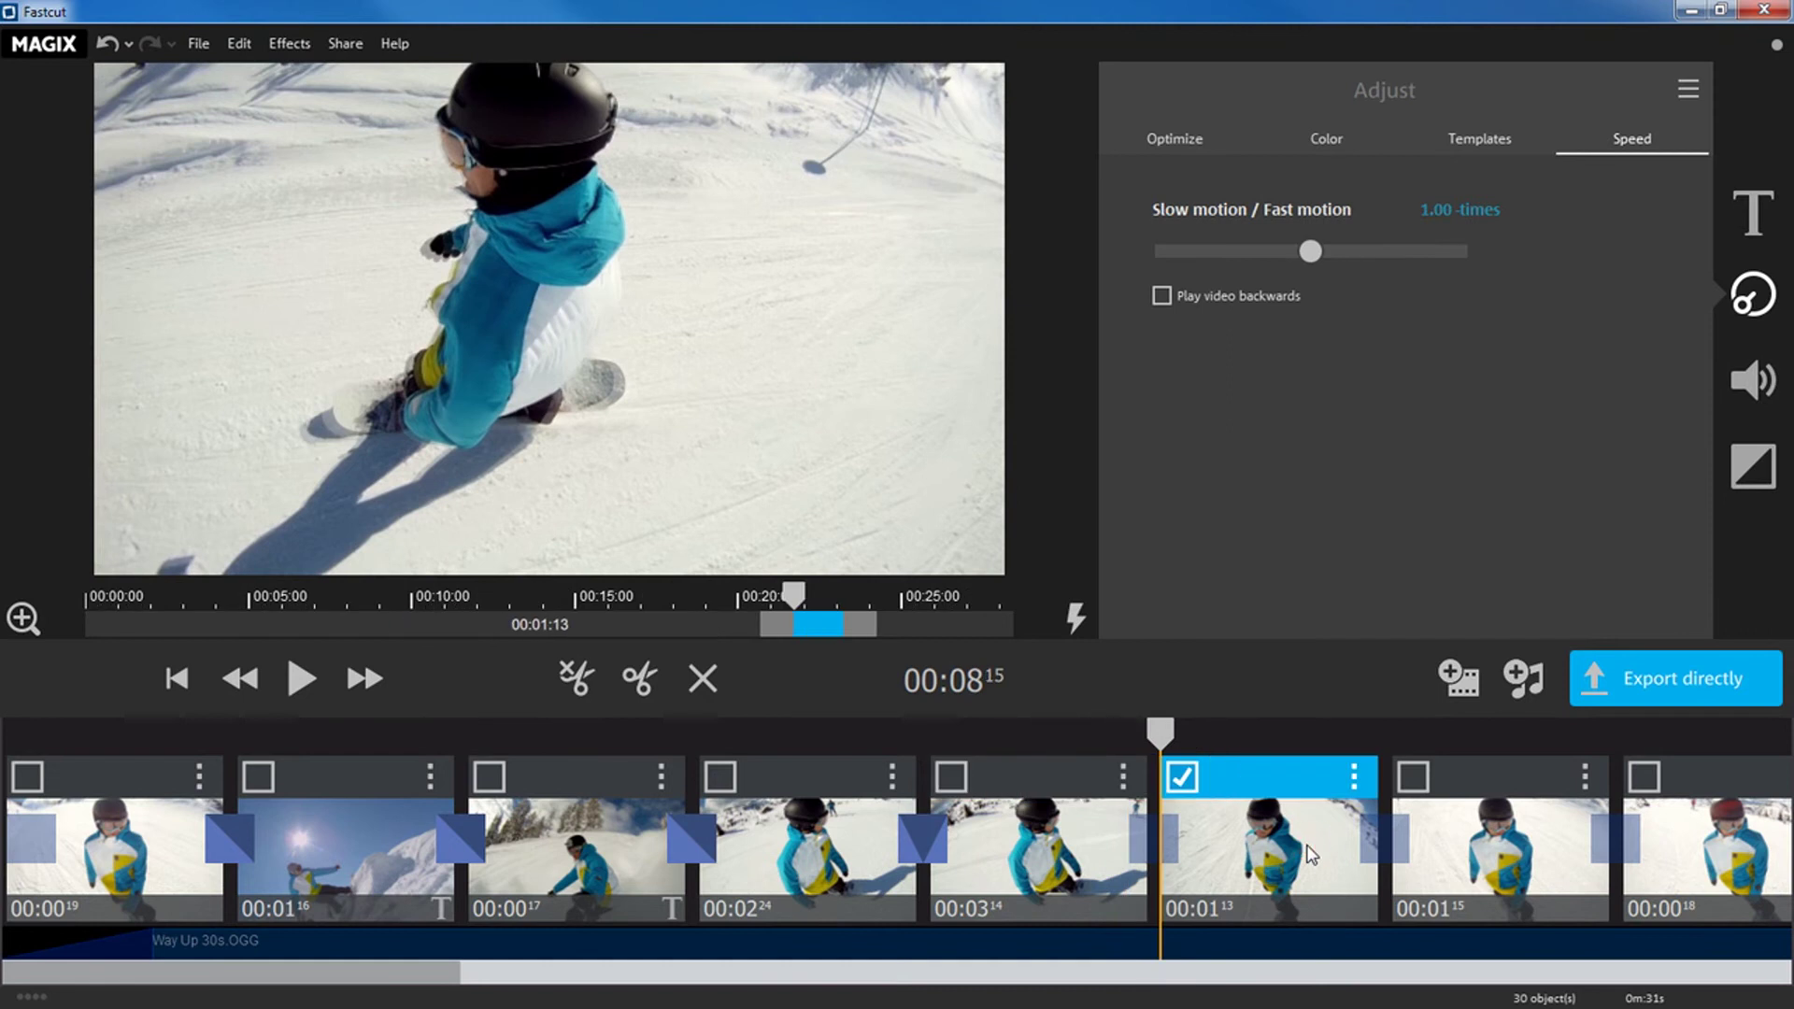
pyautogui.click(710, 685)
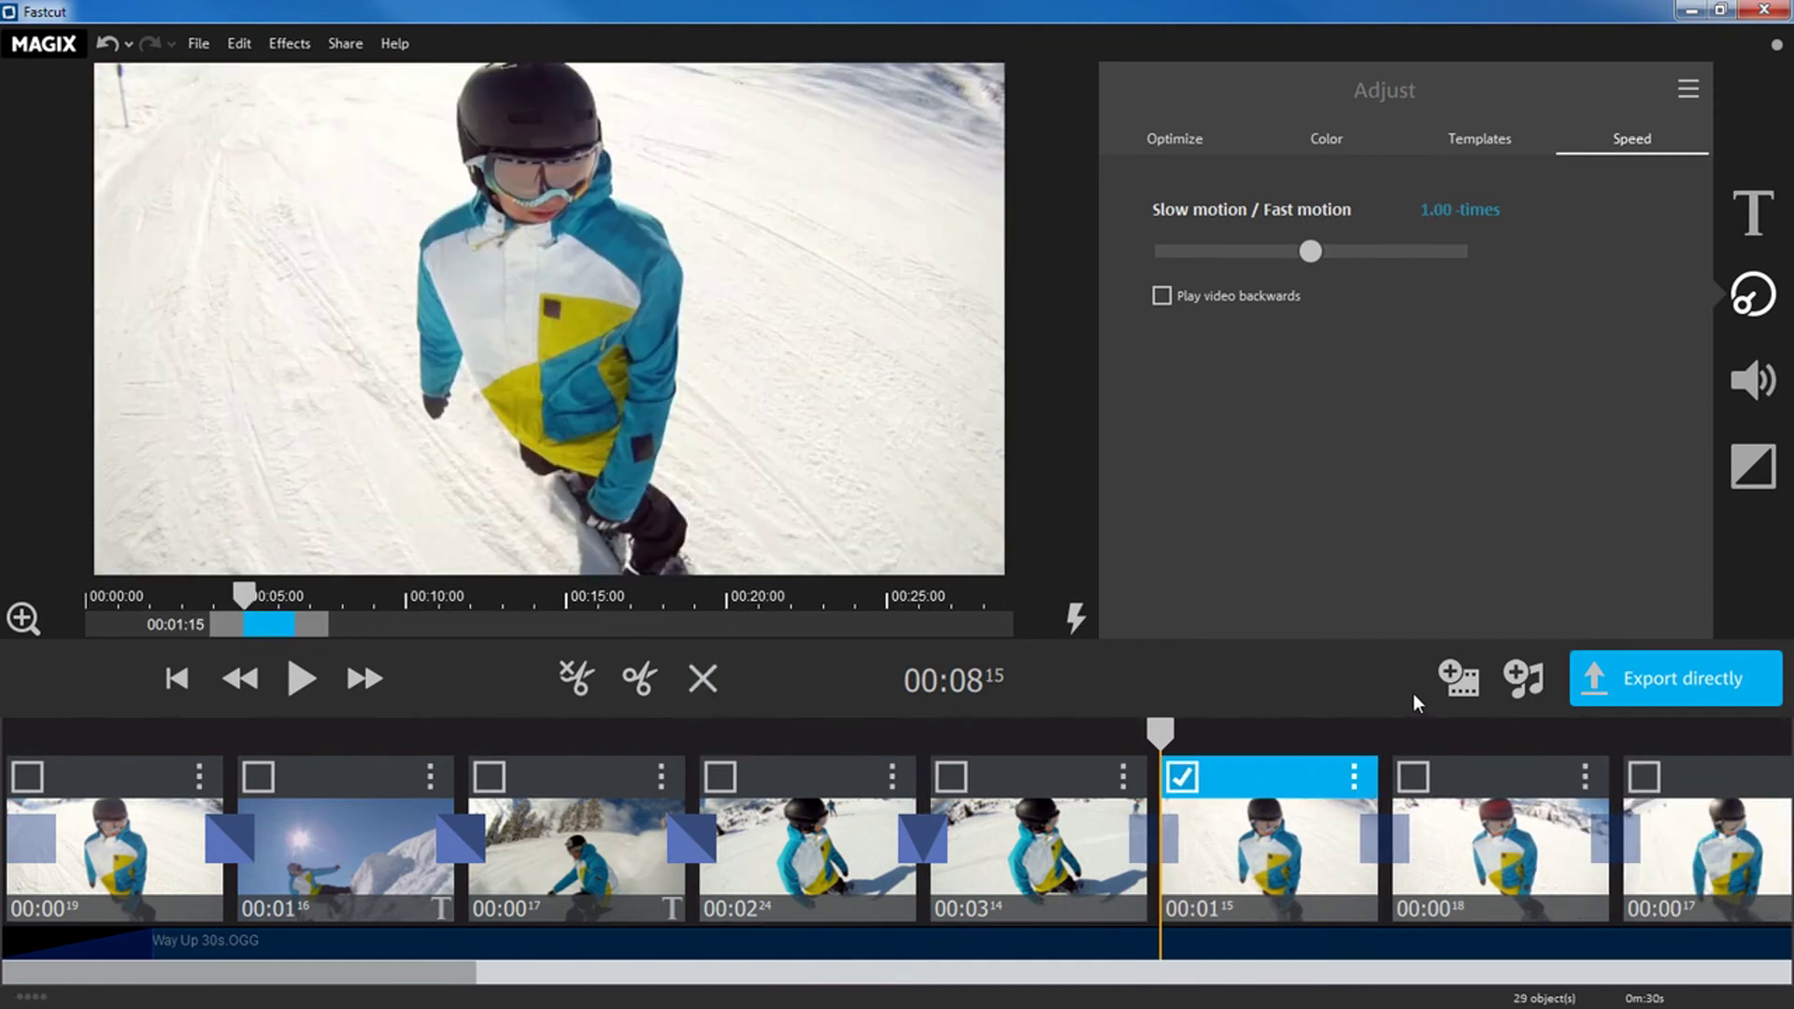
pyautogui.click(1467, 680)
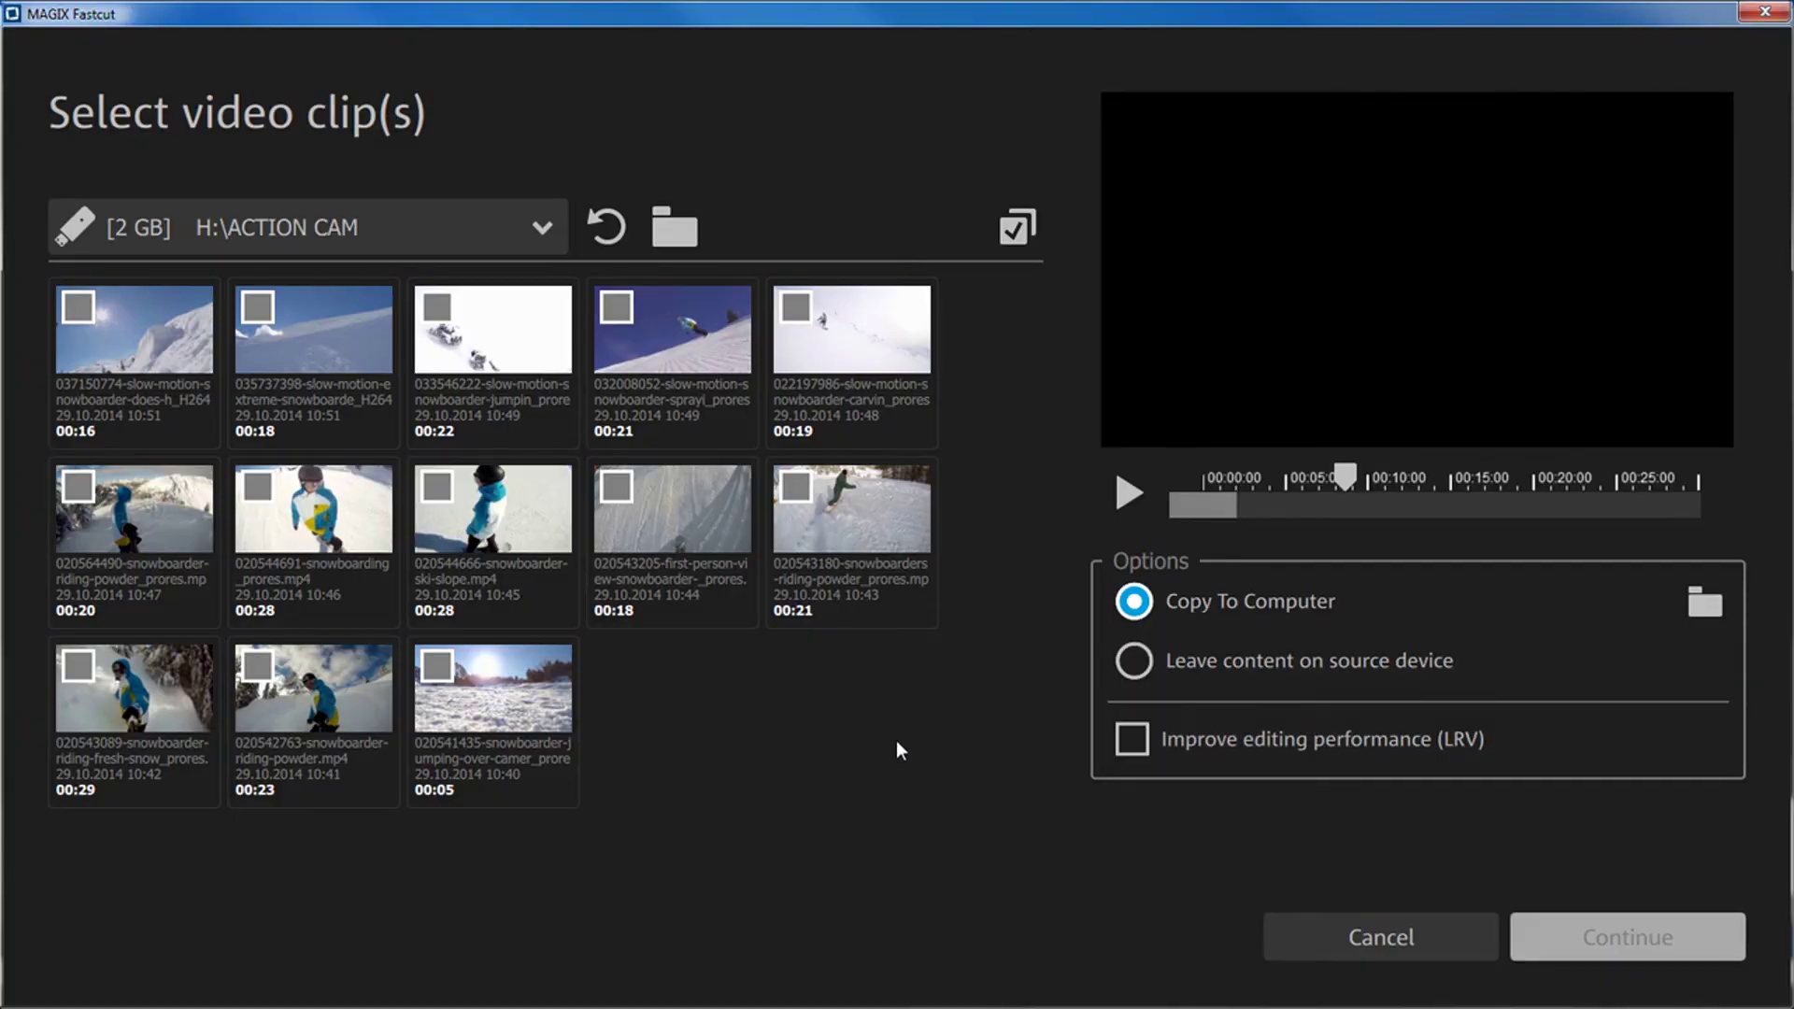
pyautogui.click(436, 668)
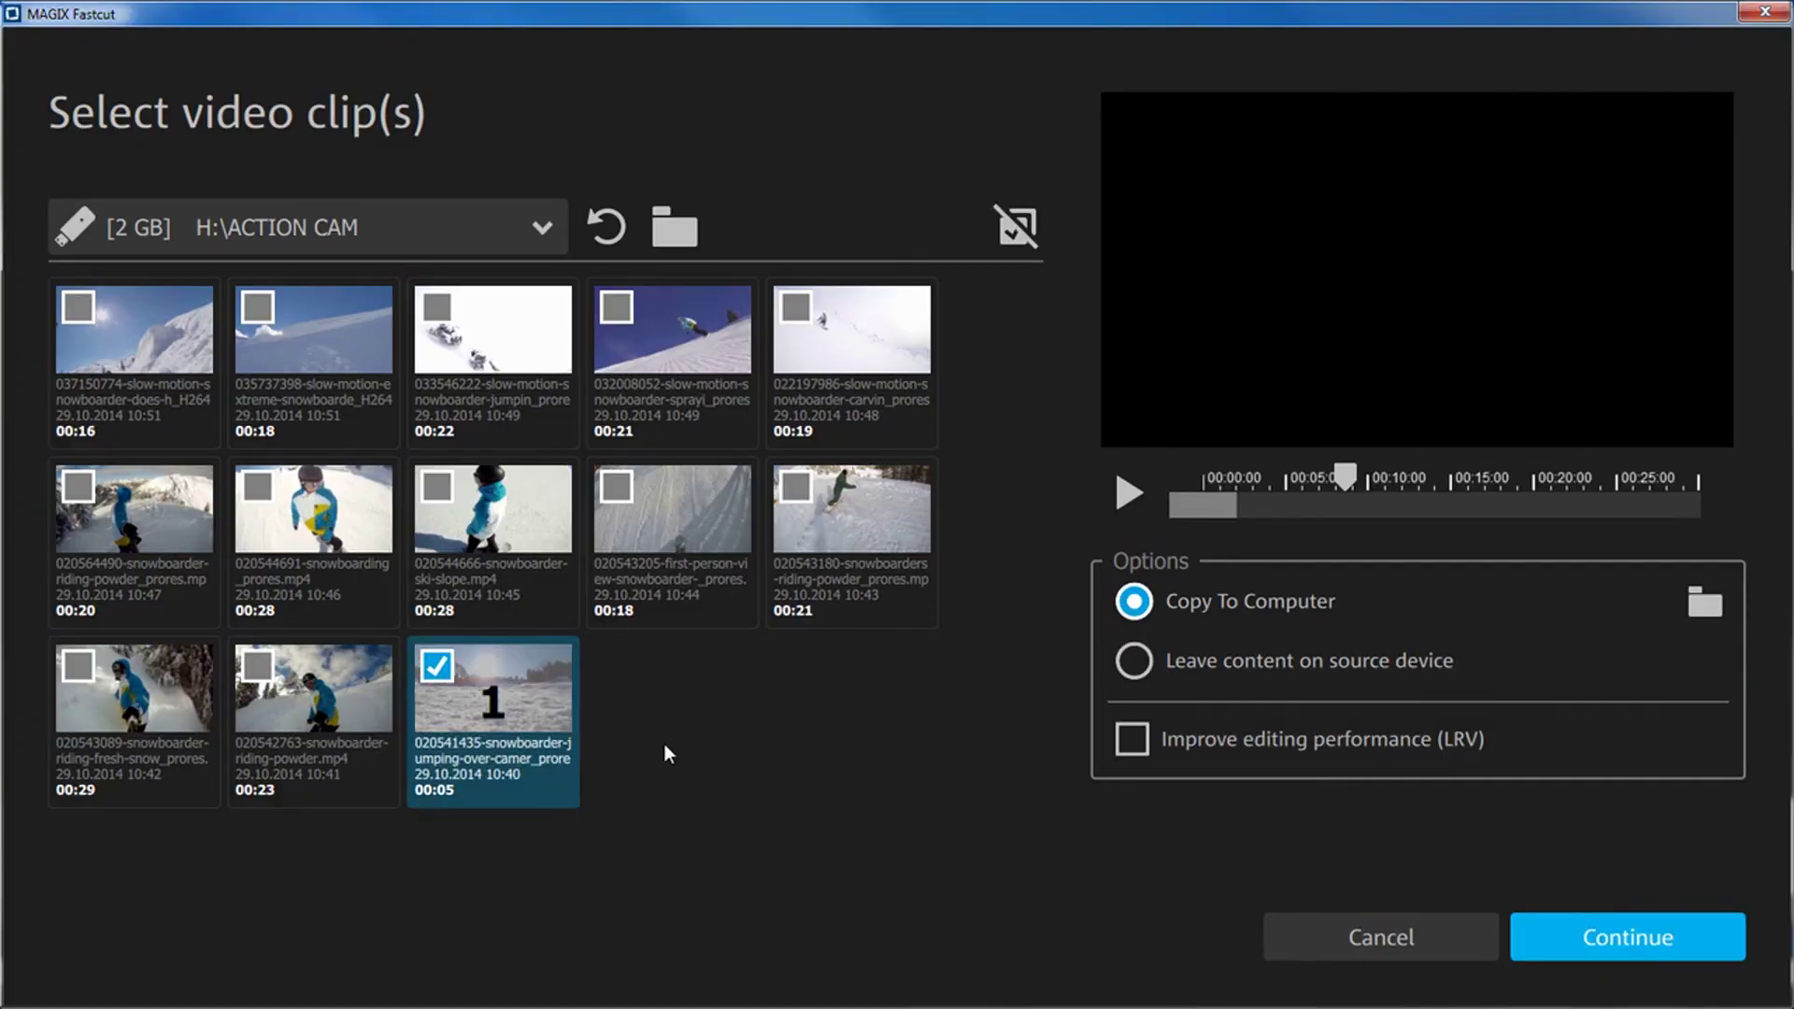
pyautogui.click(1635, 944)
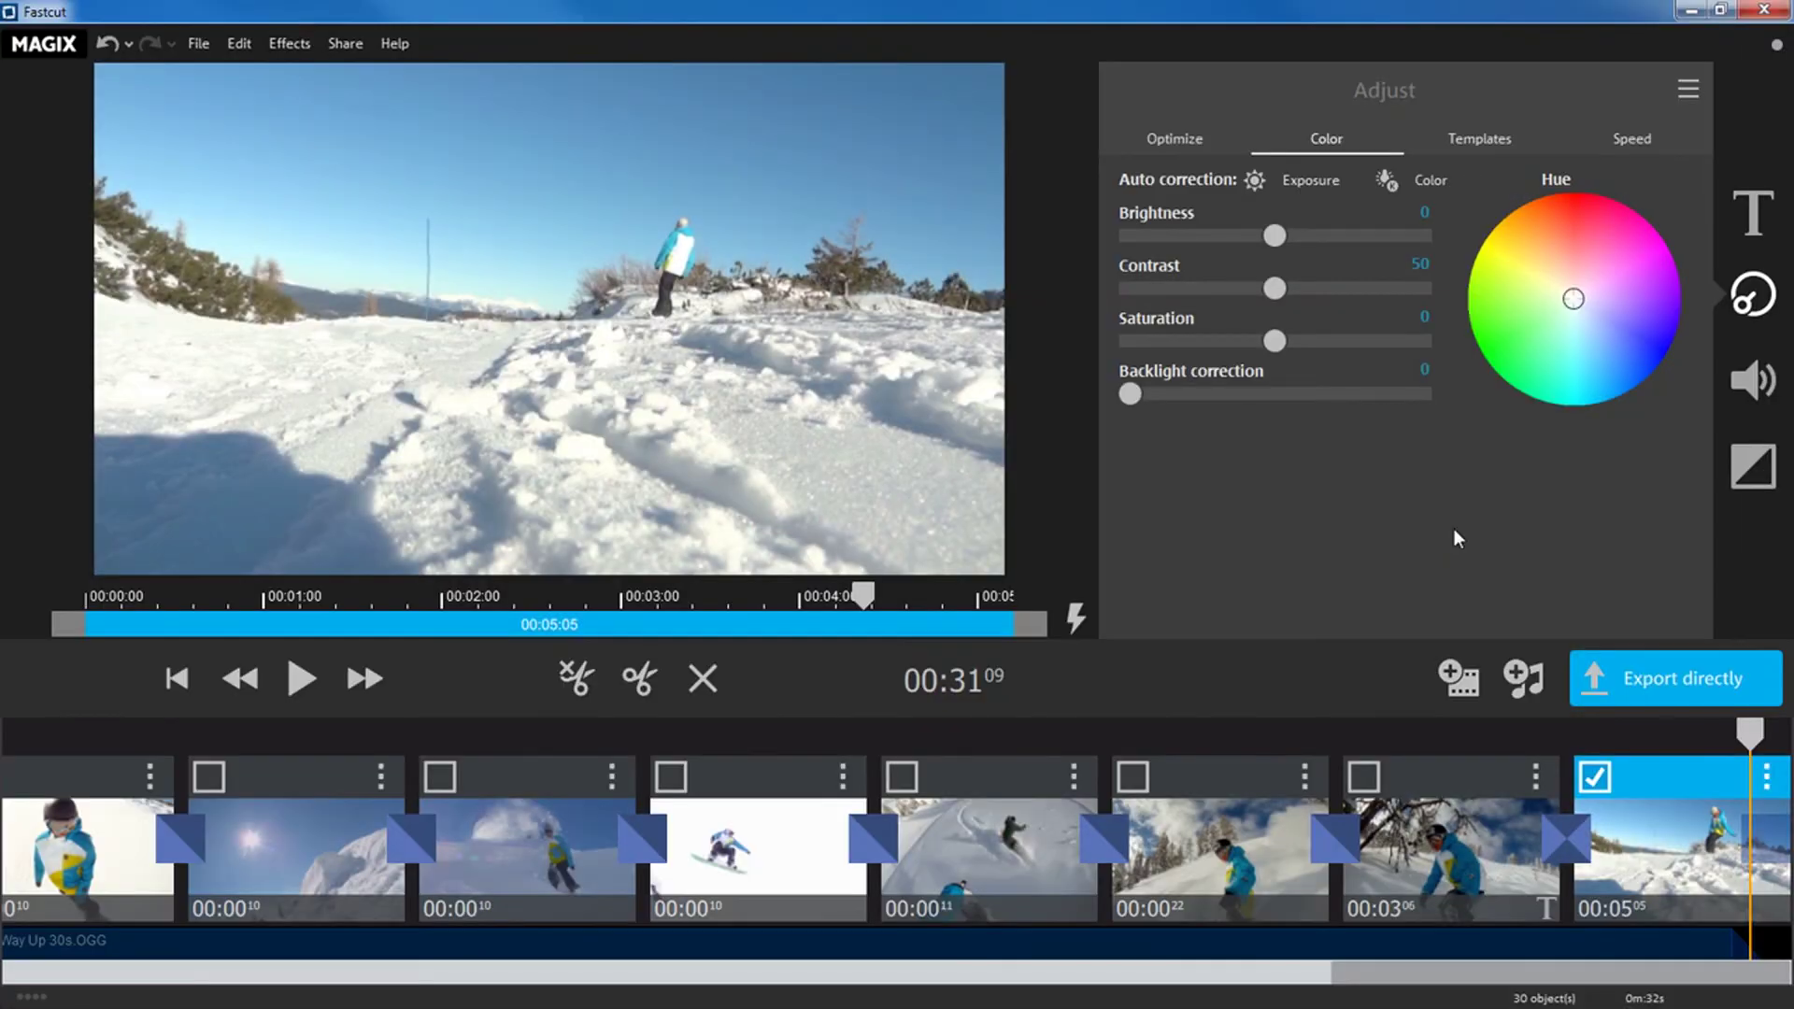
# - Start the export and review the Upload to Internet community options
pyautogui.click(1661, 687)
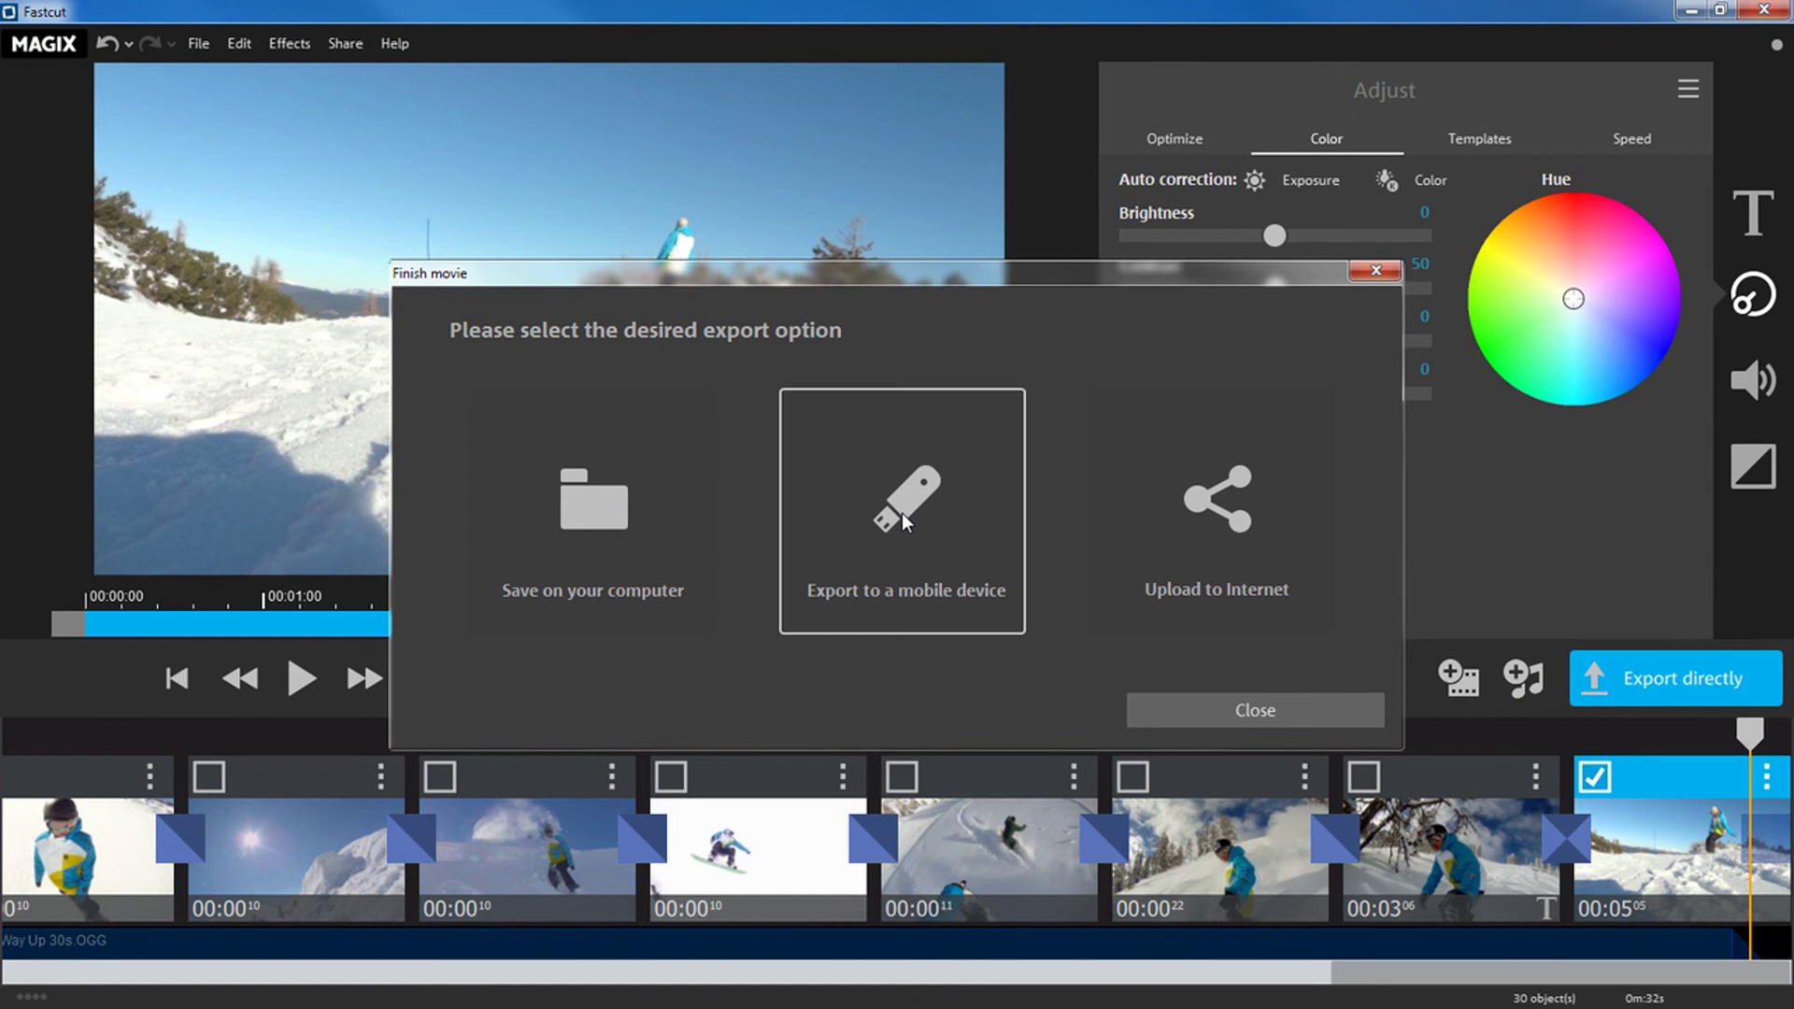
pyautogui.click(1216, 509)
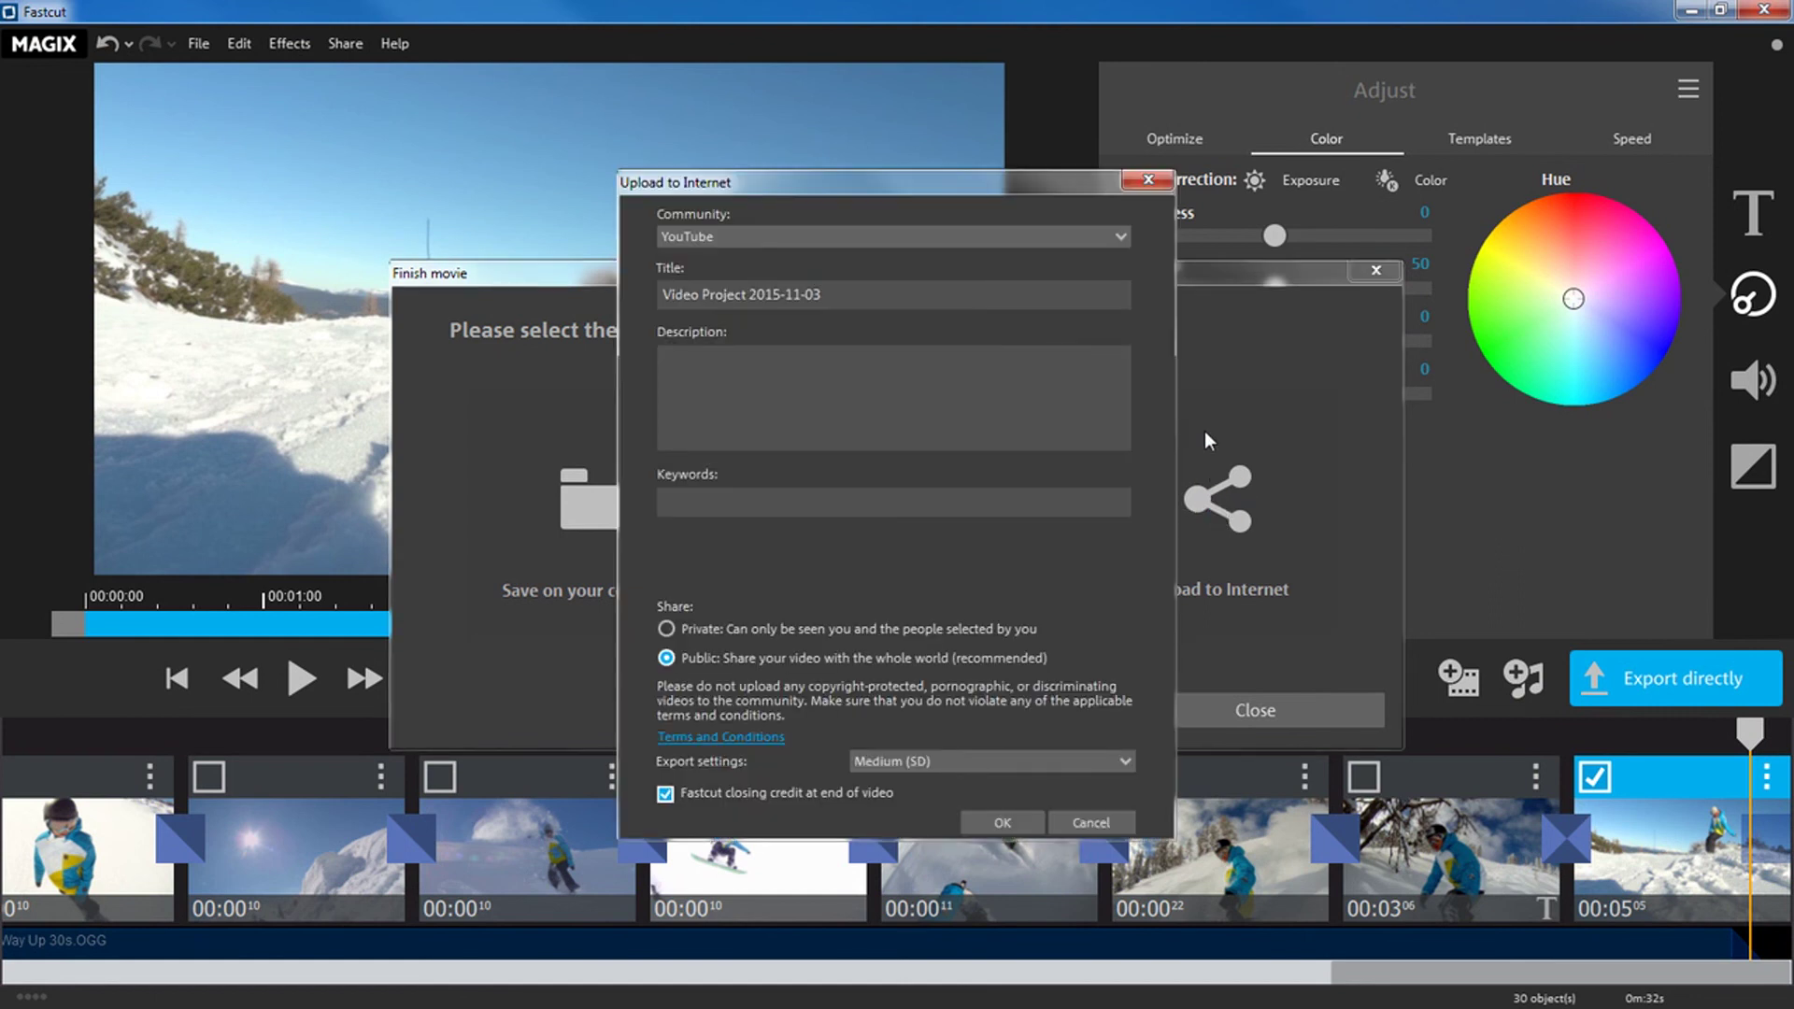
pyautogui.click(1120, 236)
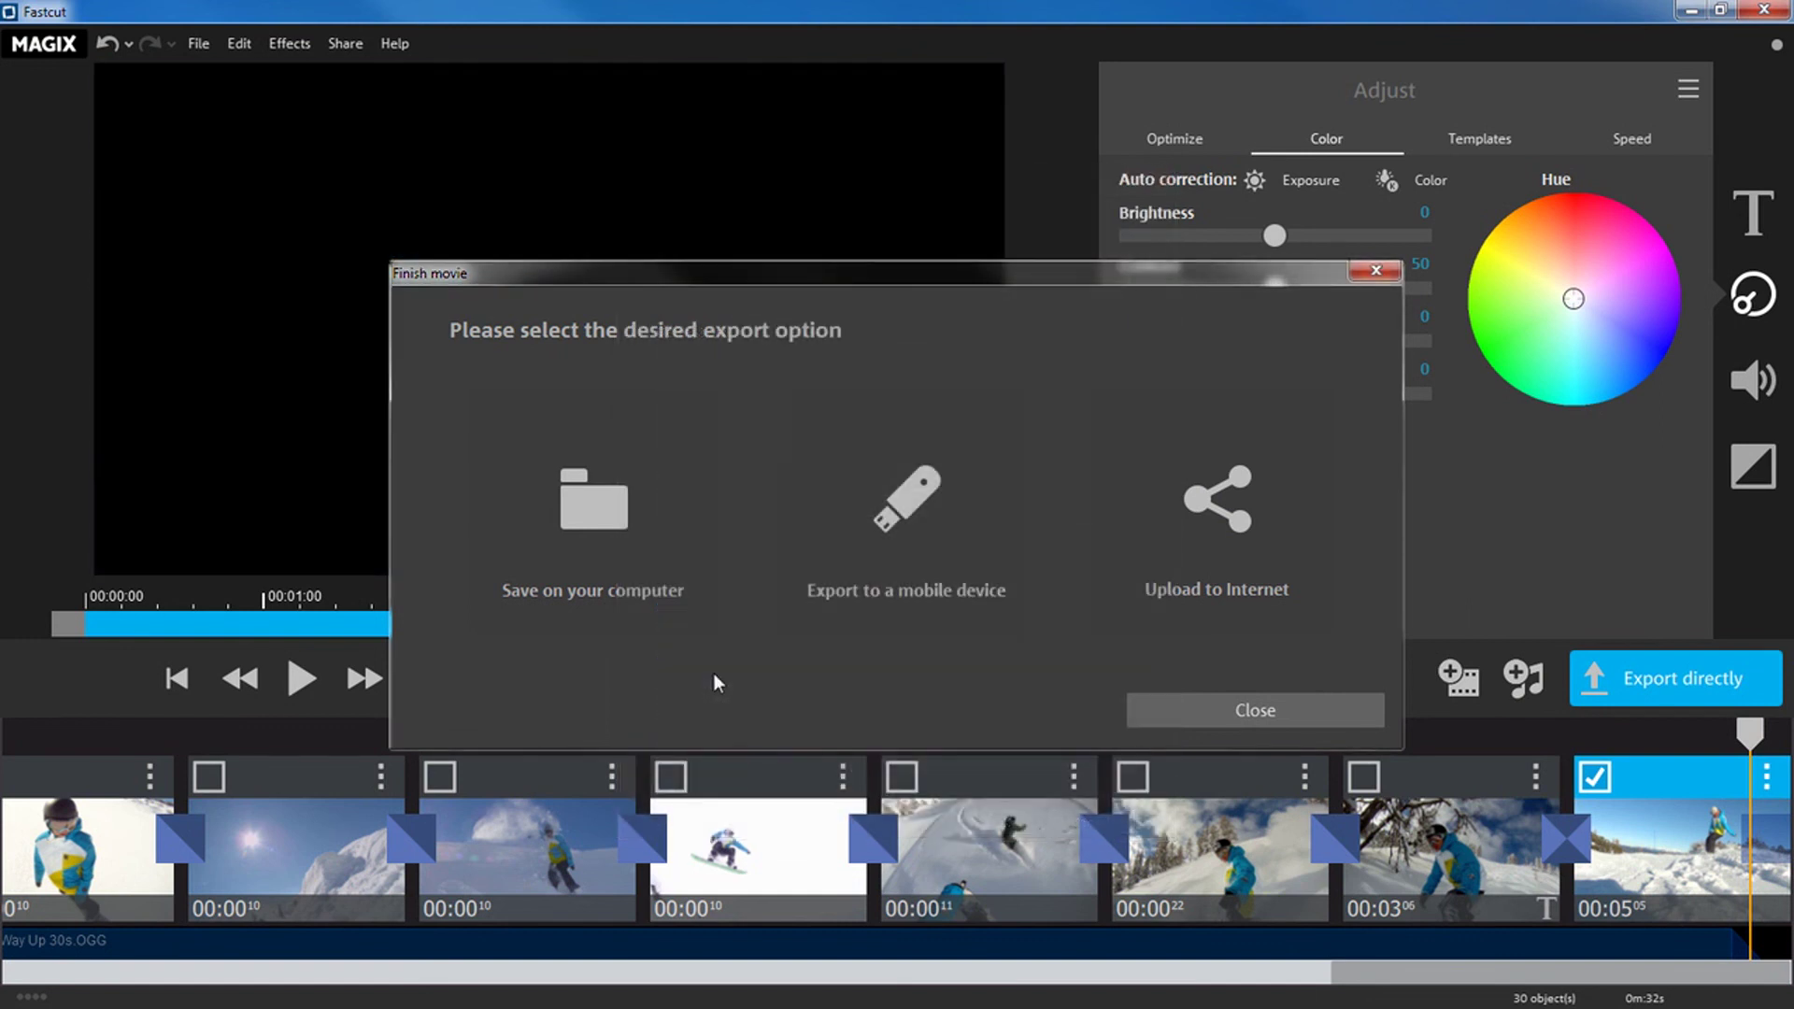
# - Save the movie on this computer in HD 1280x720 as Snowboarding_2015
pyautogui.click(586, 512)
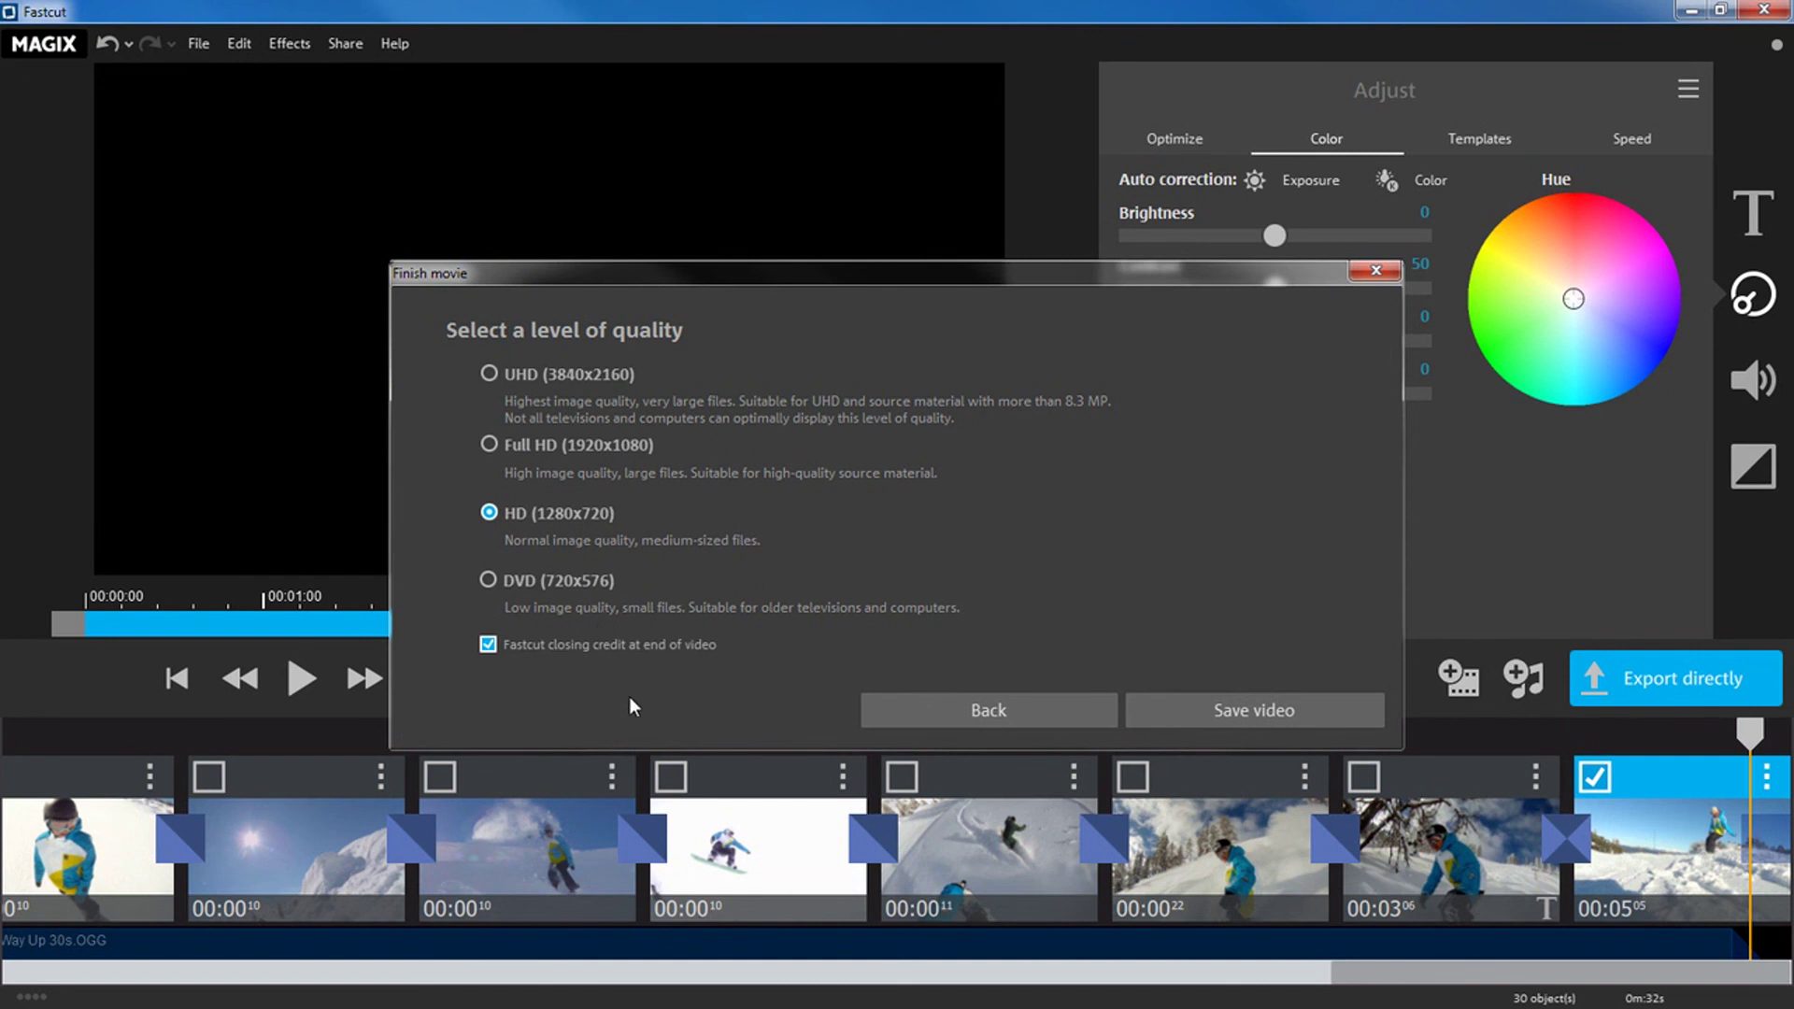
pyautogui.click(1278, 714)
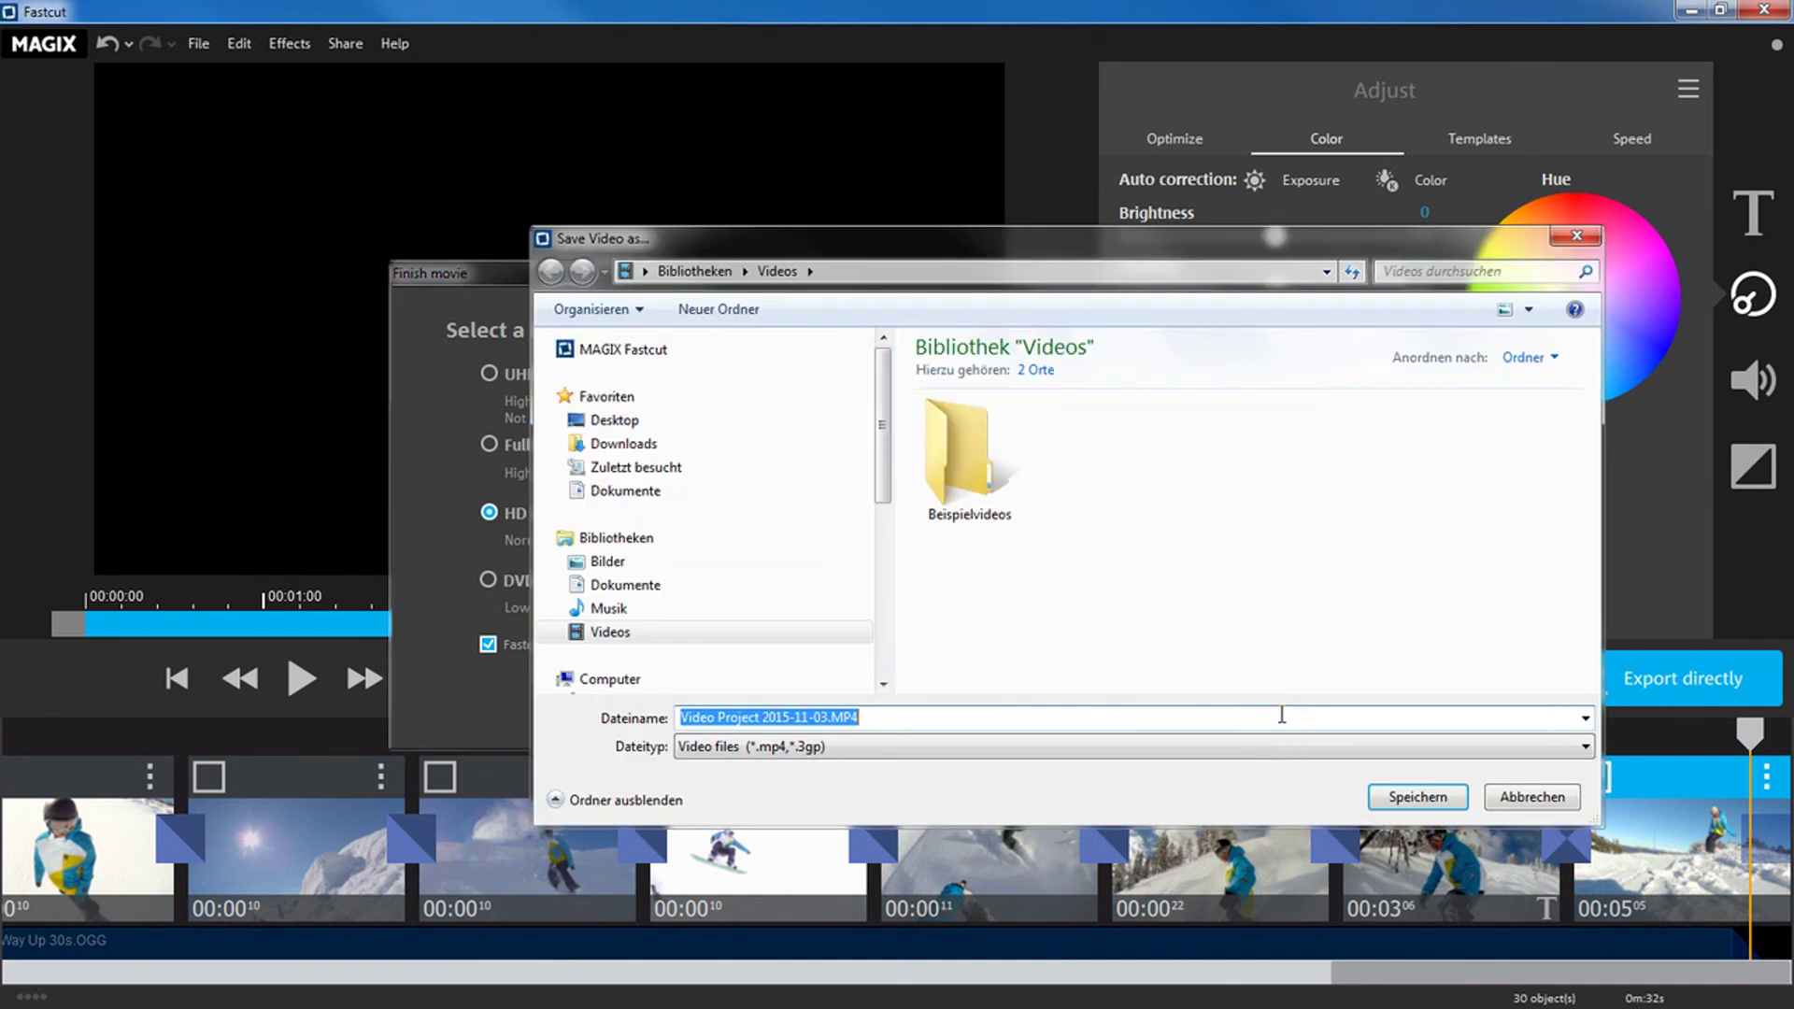
pyautogui.write('Sno')
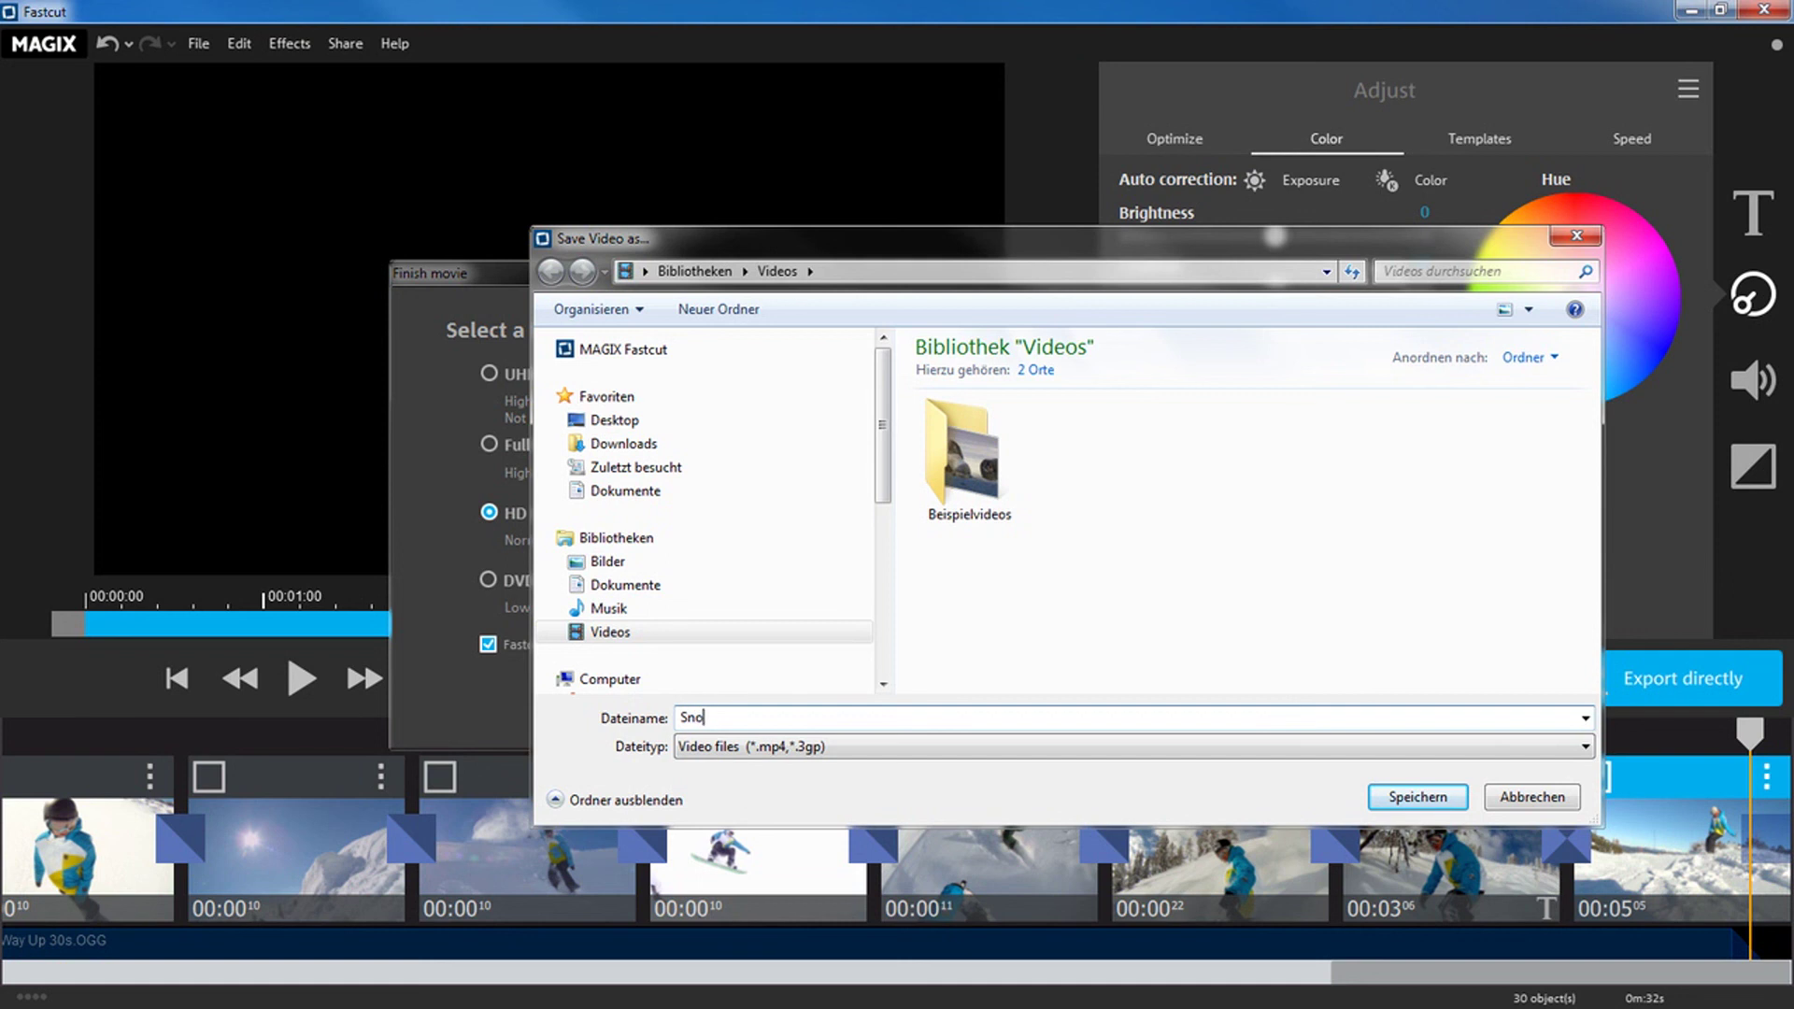
pyautogui.write('wboarding_2015')
pyautogui.click(1439, 800)
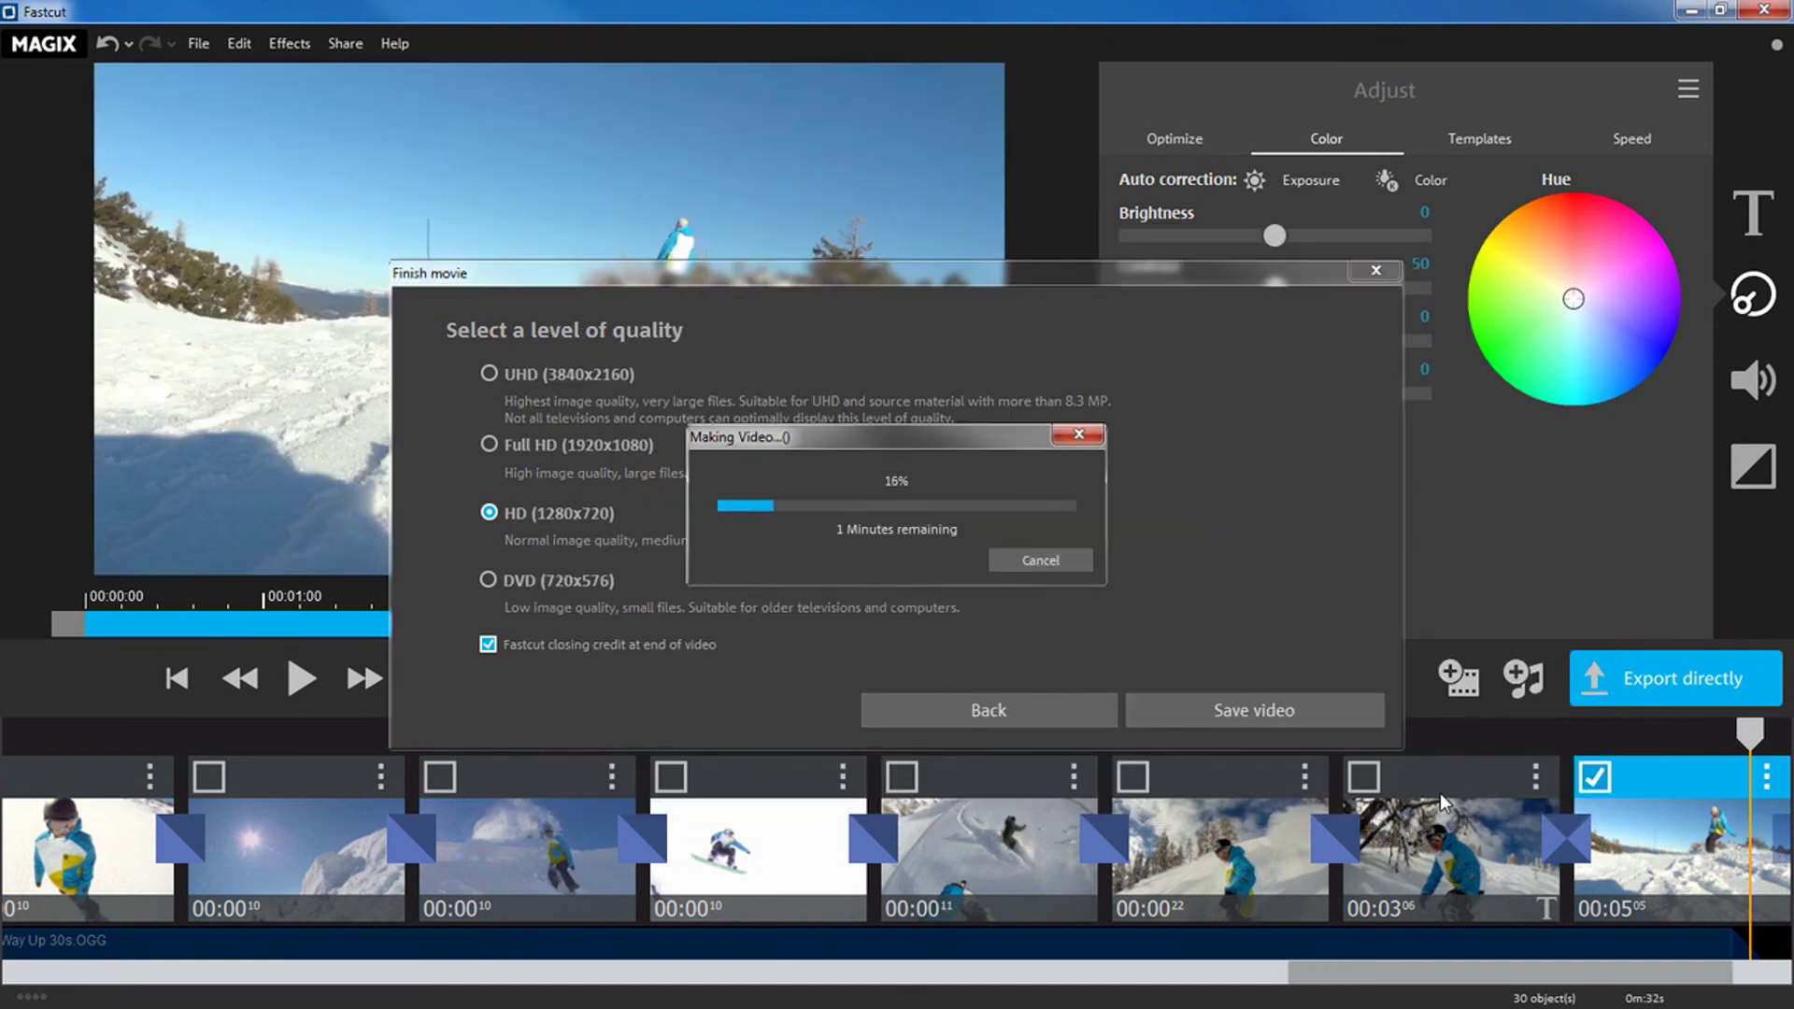